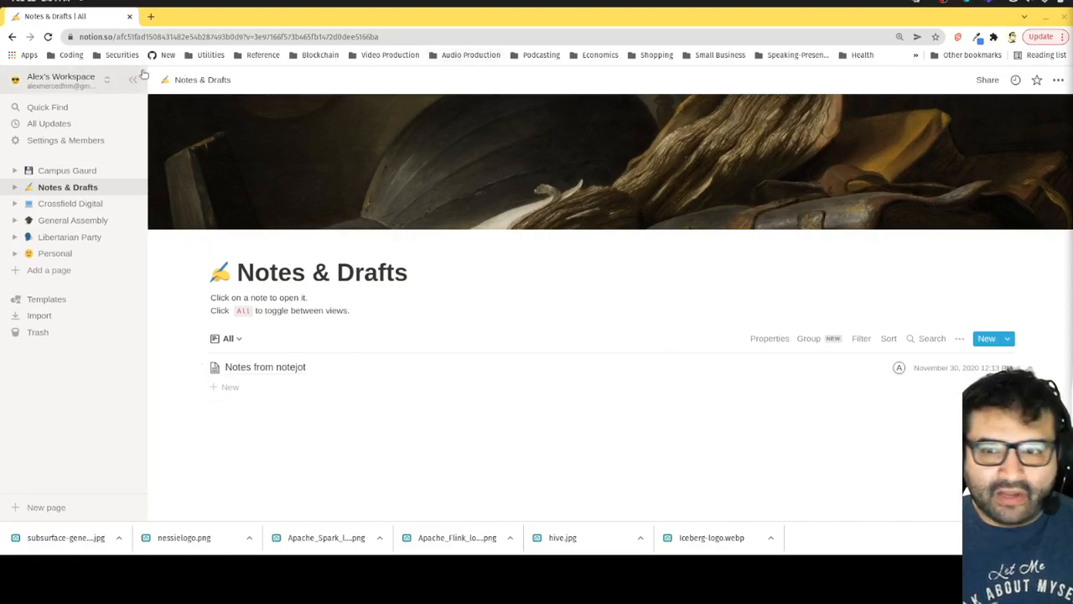
click(133, 78)
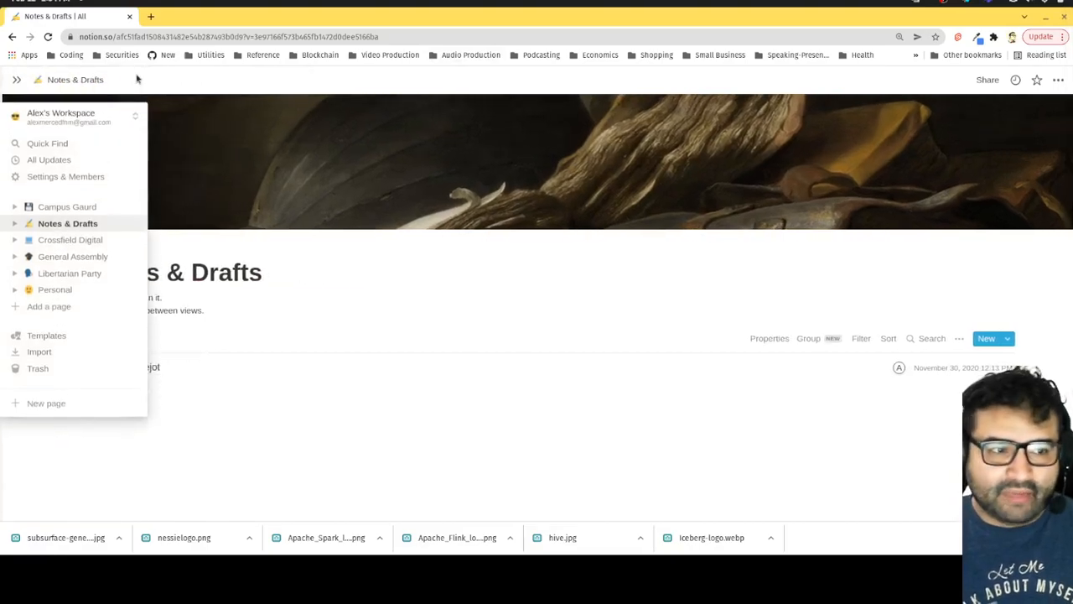
click(14, 79)
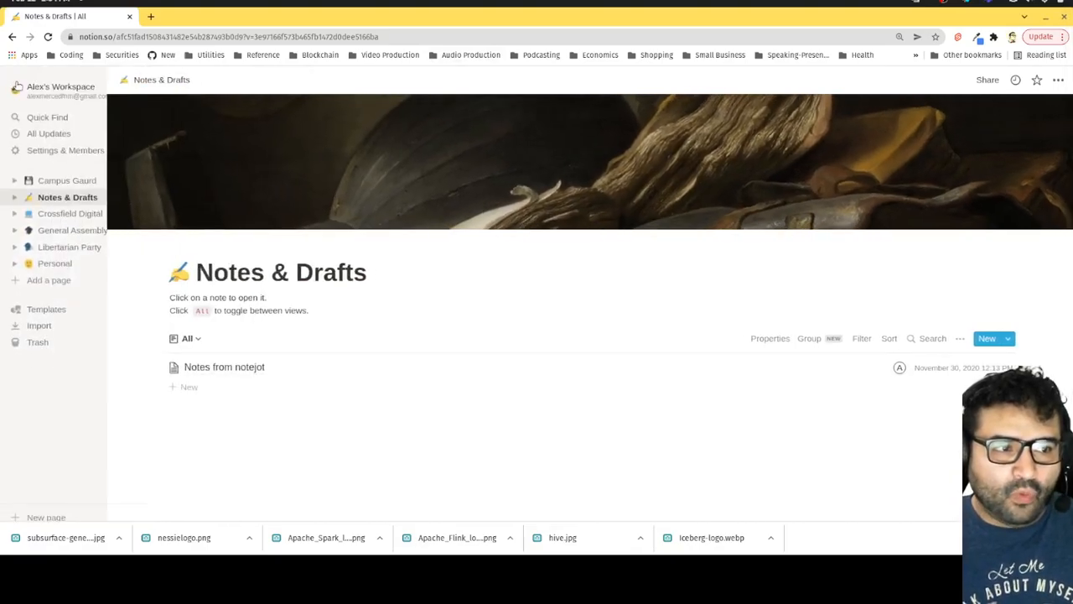
- Create a new workspace under the current account, set up for personal use (For myself), and keep the suggested starter templates
click(108, 88)
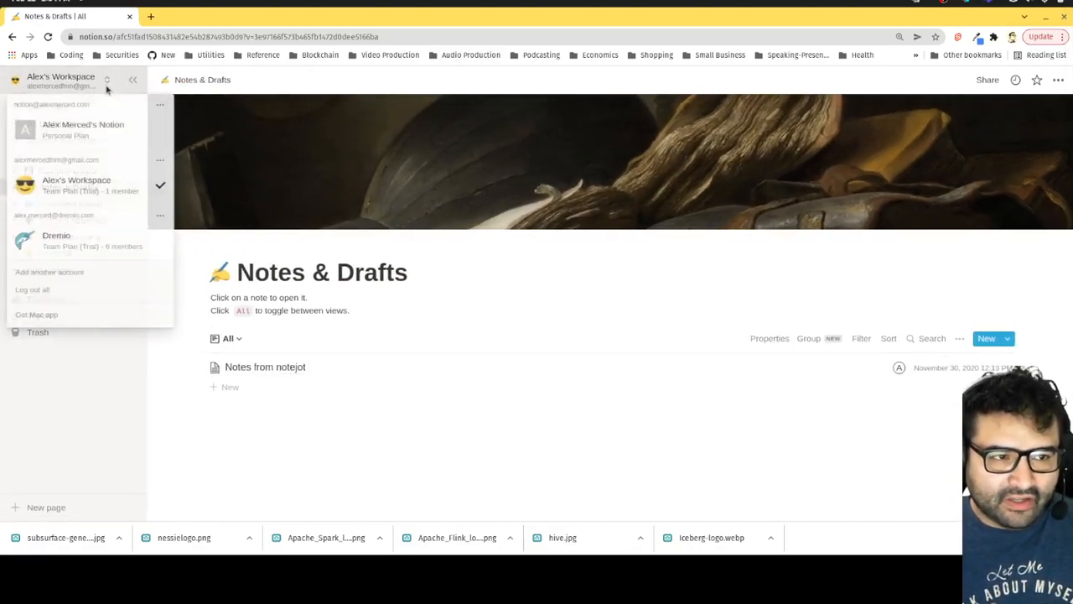
click(157, 161)
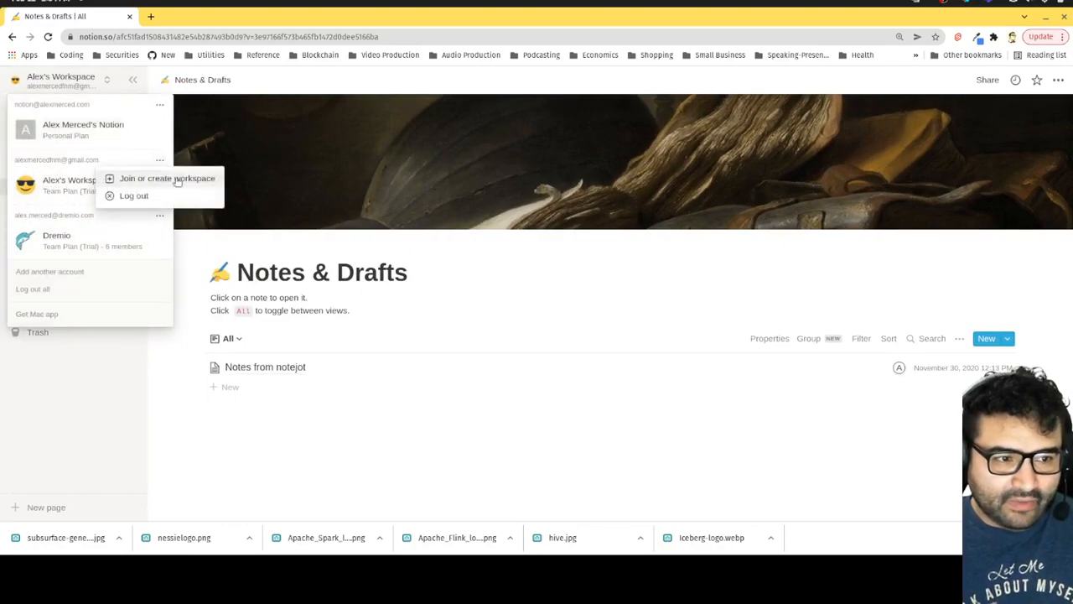
click(177, 181)
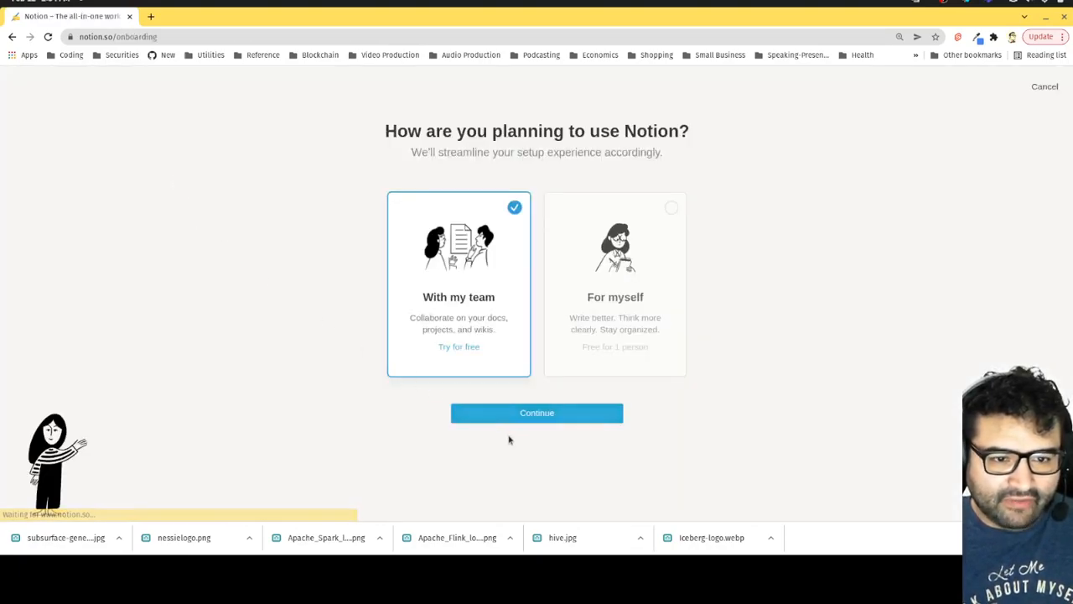
click(597, 296)
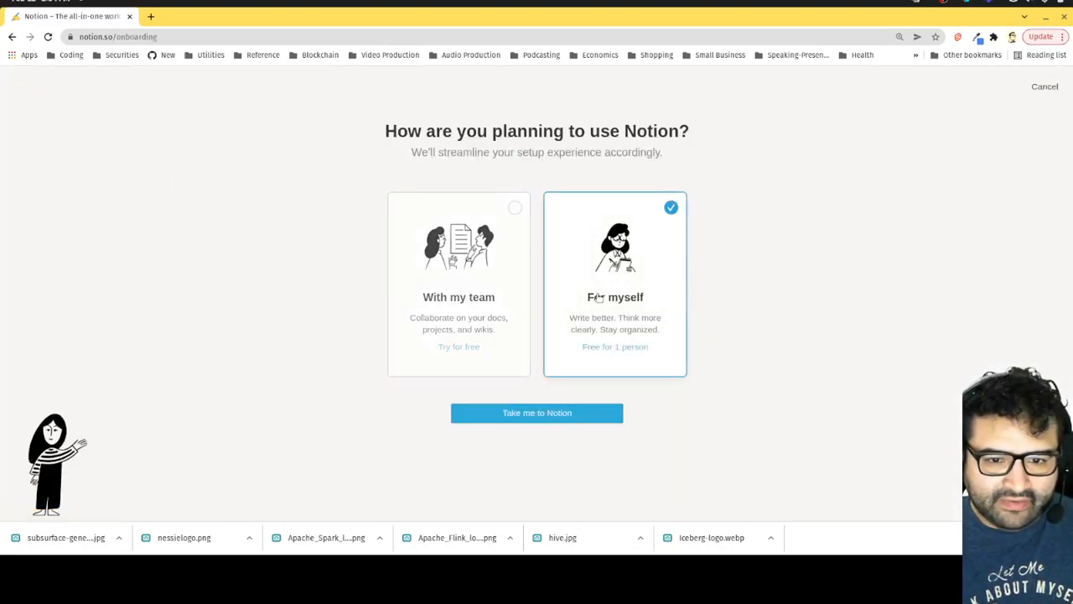
click(565, 422)
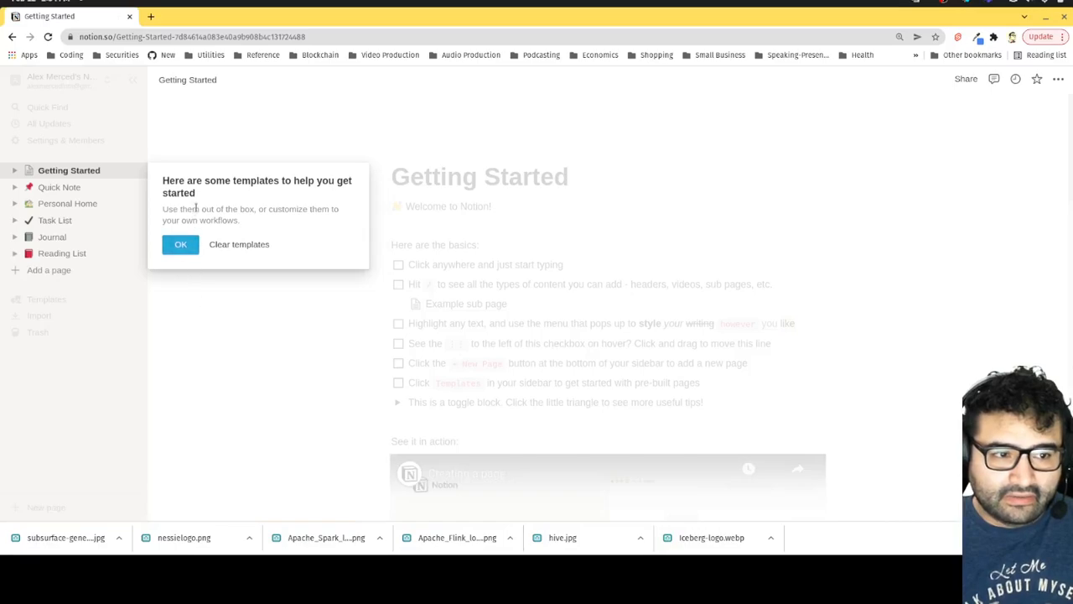
click(182, 246)
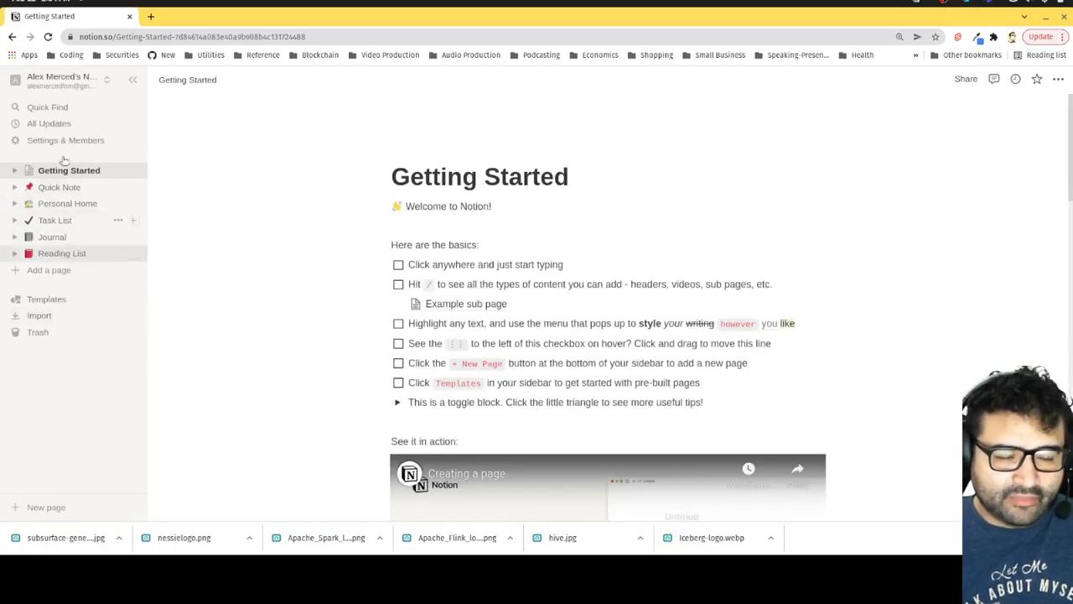
- Check the workspace list and look through the starter pages Quick Note, Personal Home, Task List, Journal and Reading List
click(95, 84)
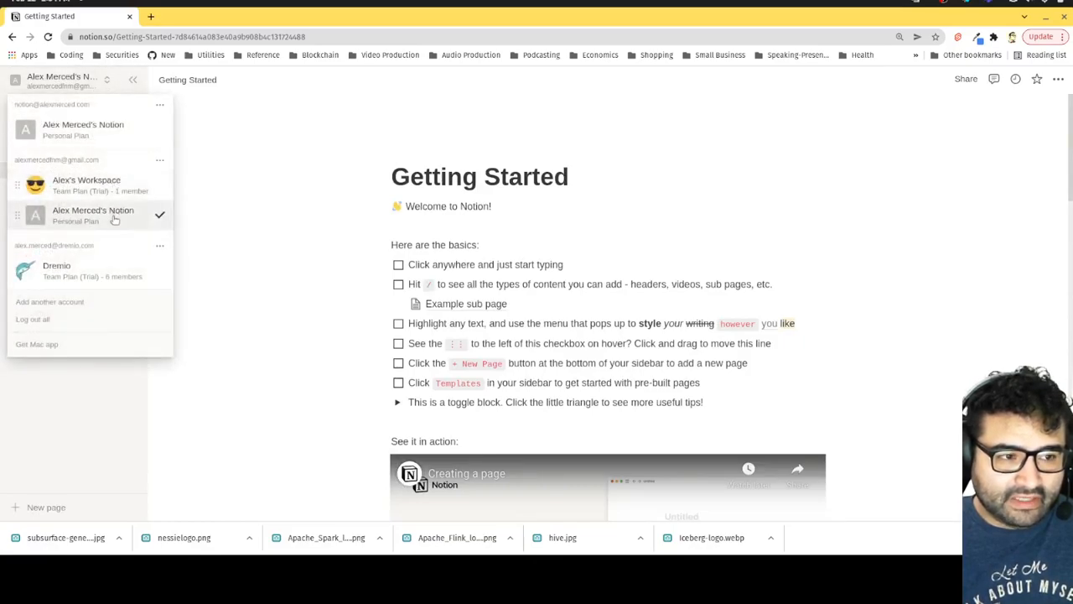
click(192, 178)
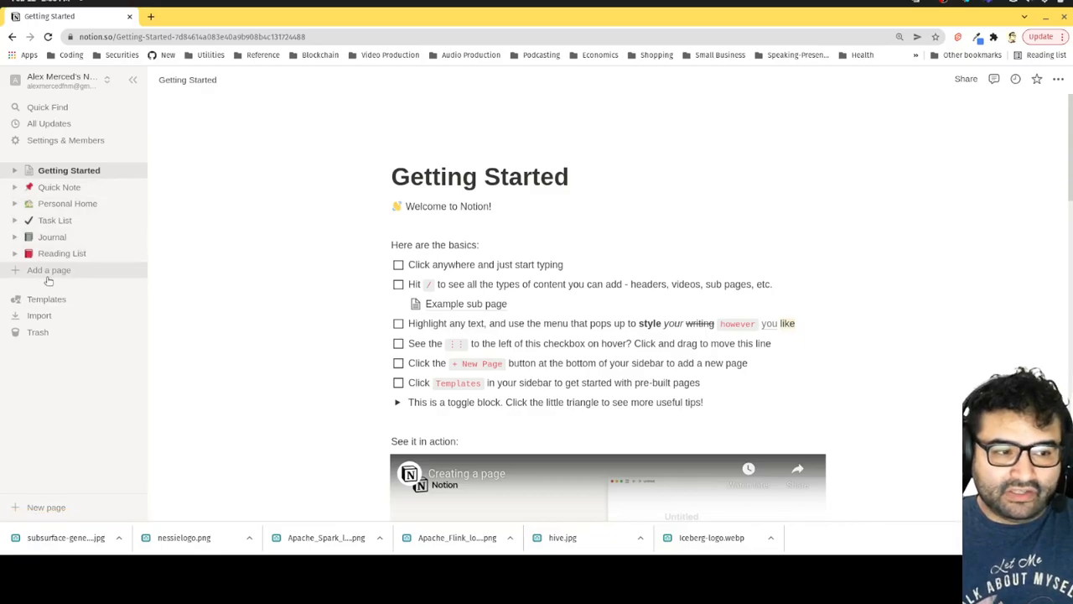
click(57, 188)
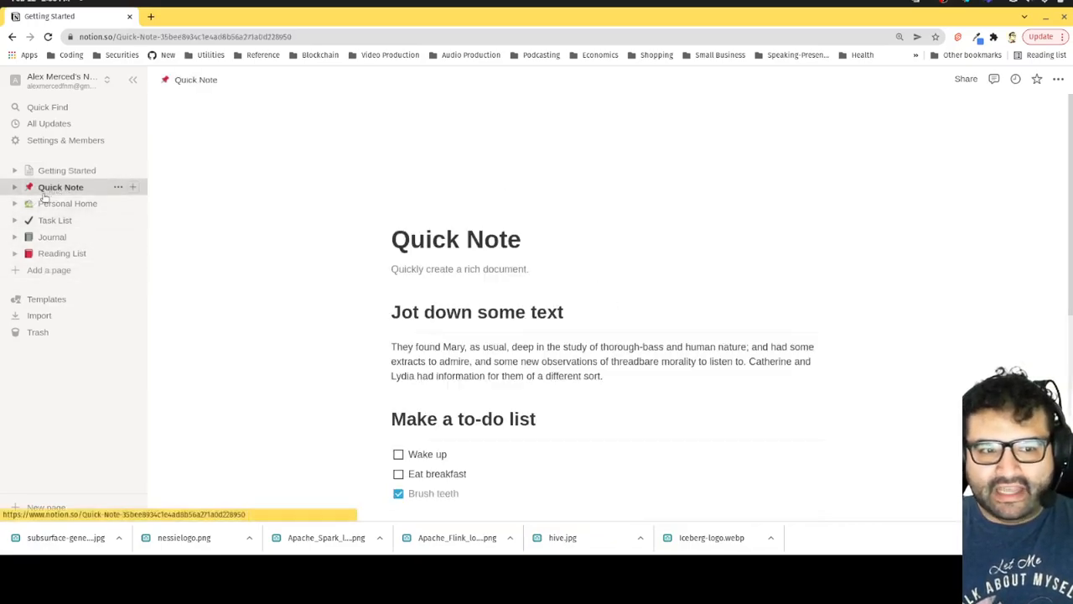
scroll(520, 335, down, 5)
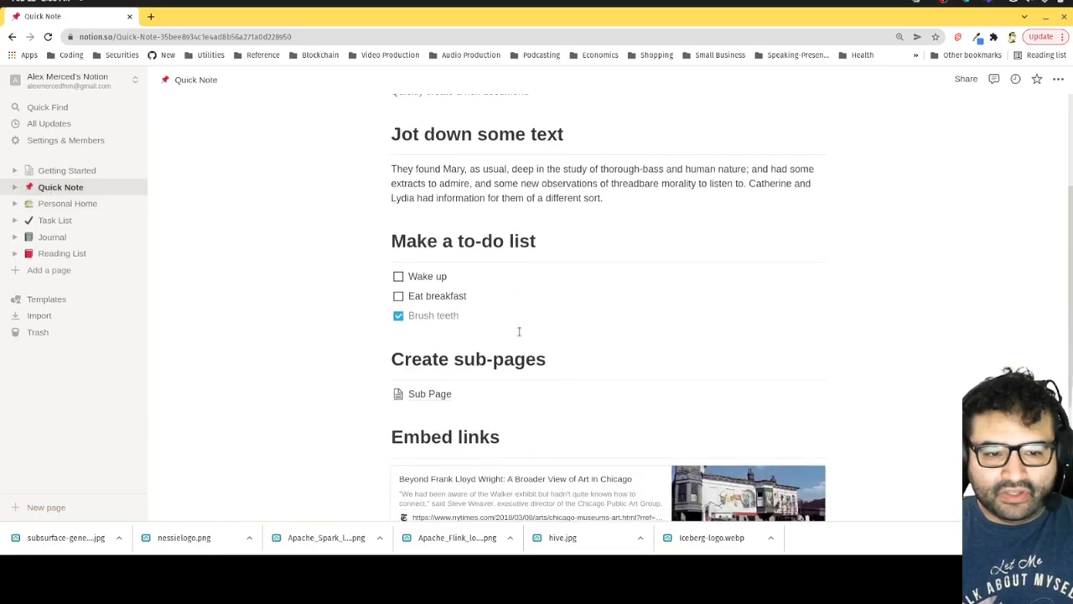
scroll(530, 340, up, 3)
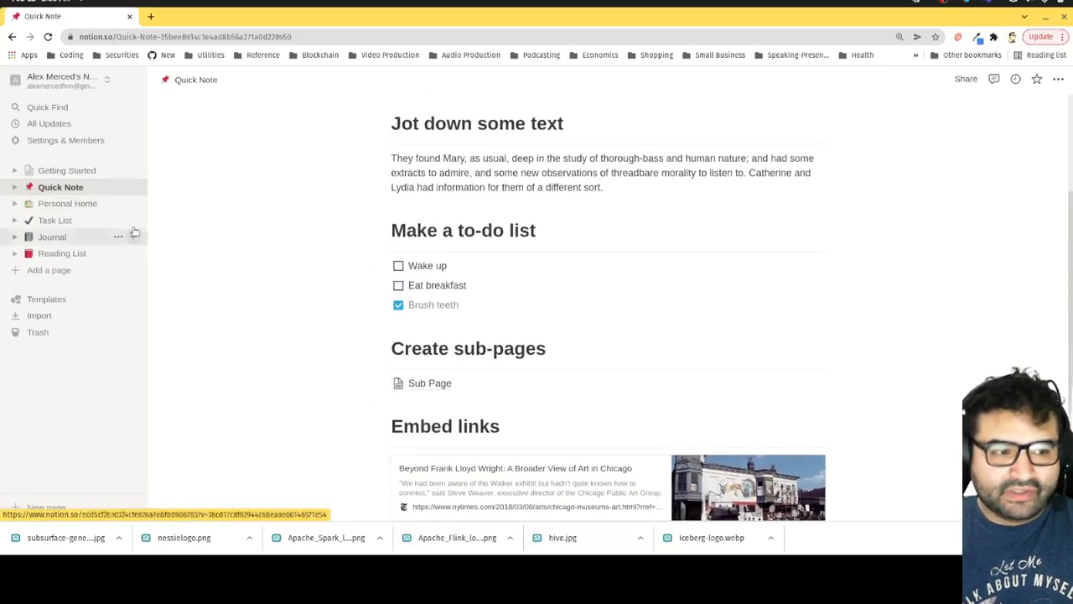
click(92, 206)
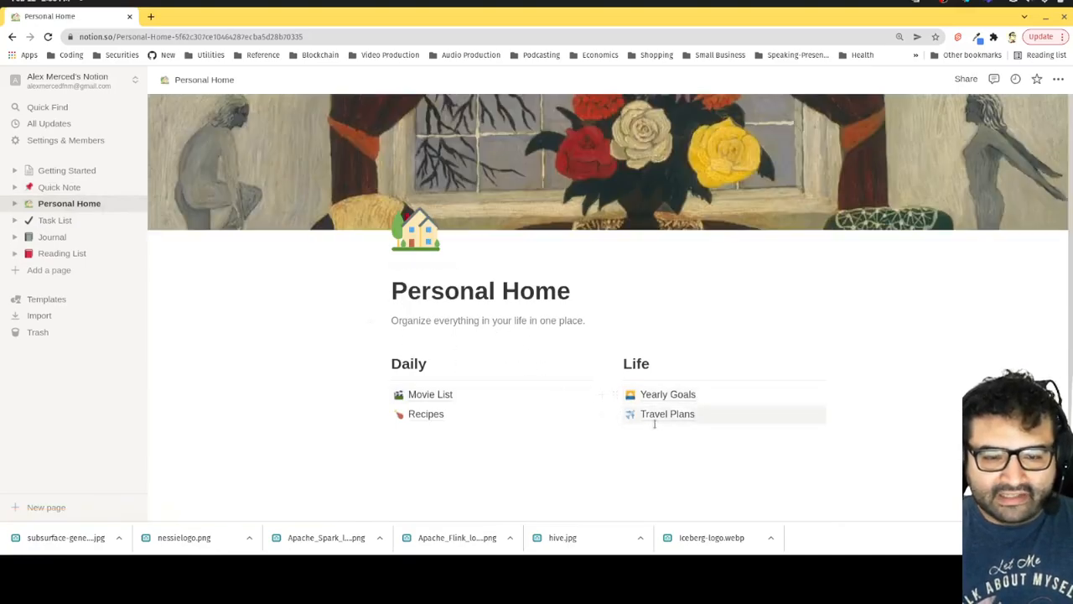
click(51, 221)
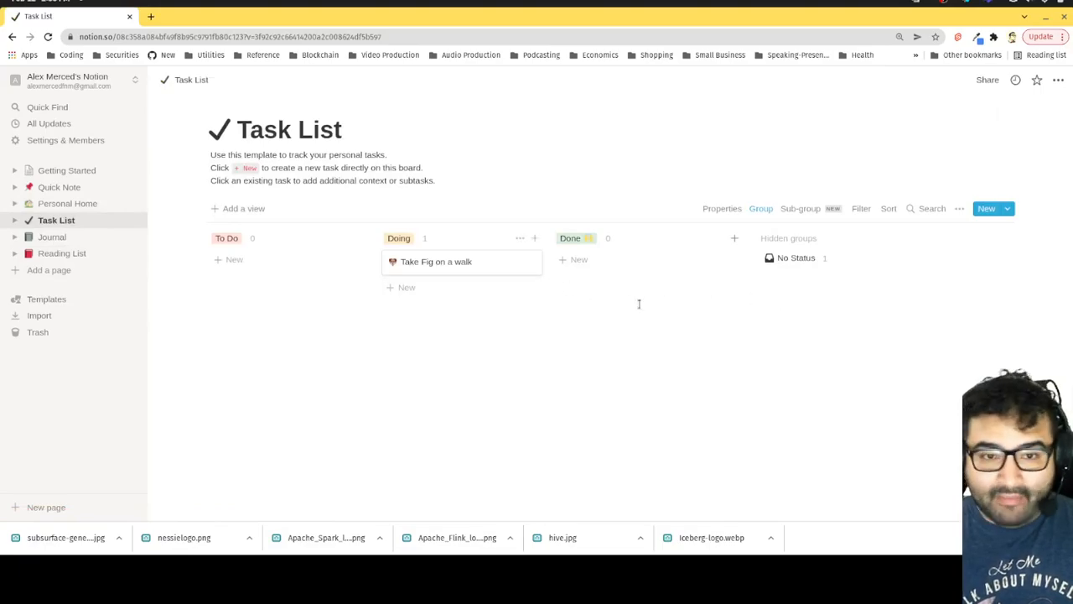
click(67, 238)
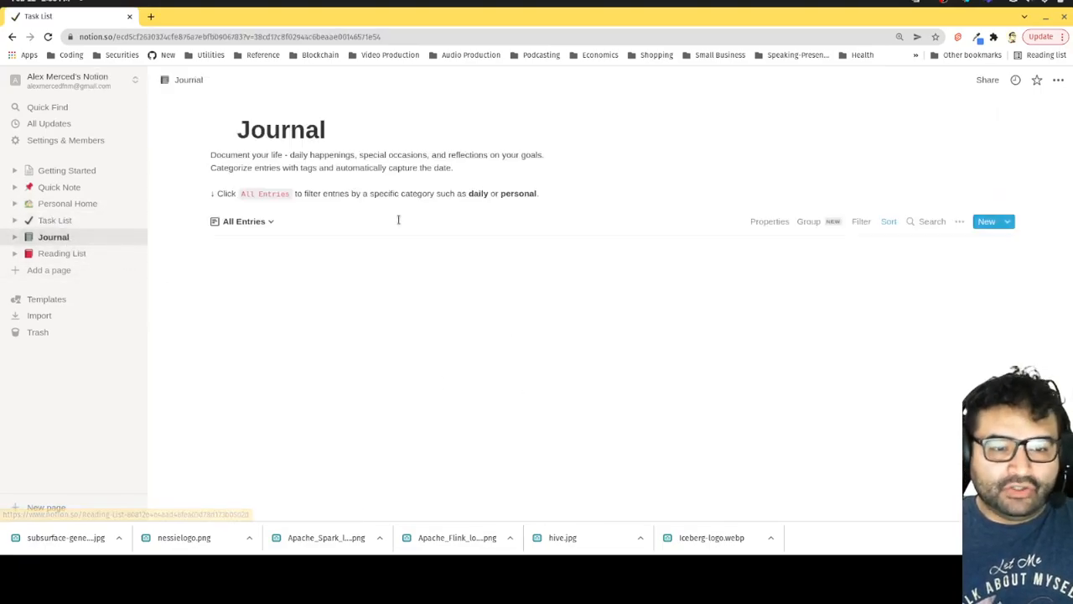
click(65, 253)
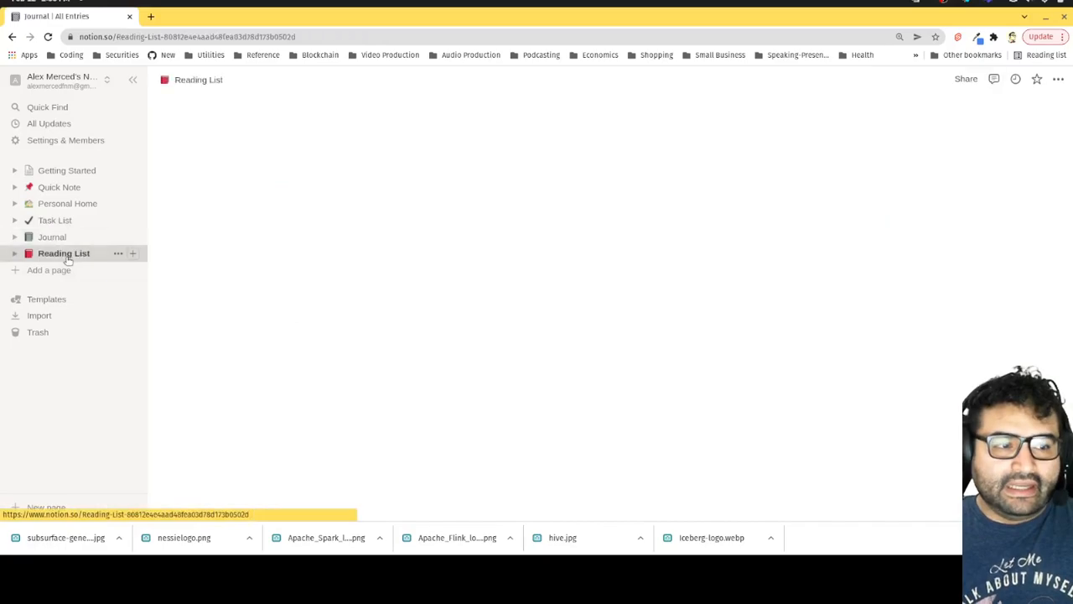
scroll(704, 415, down, 4)
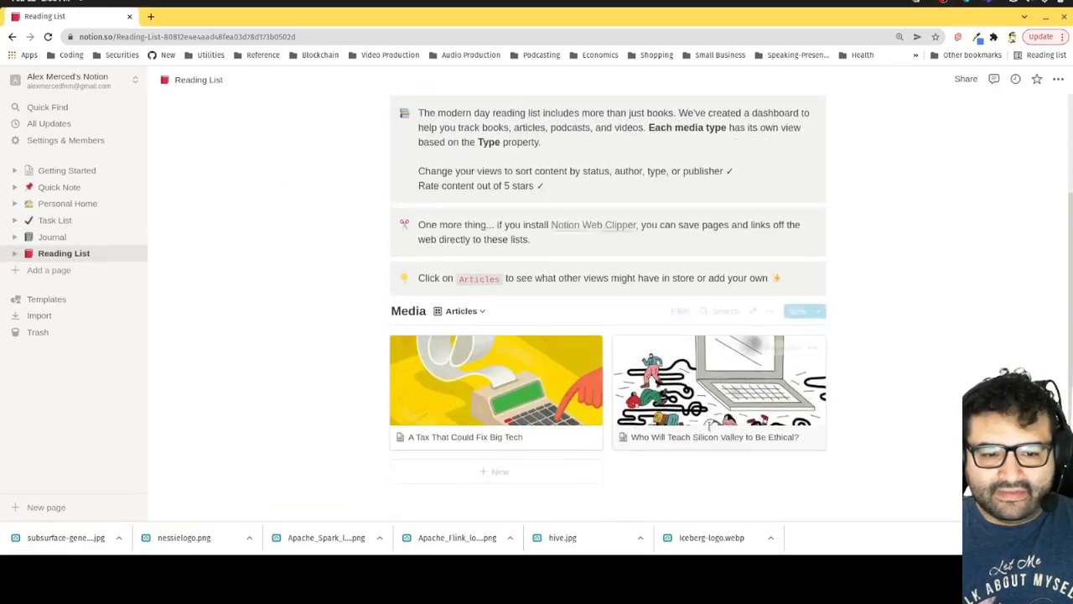
scroll(708, 426, up, 4)
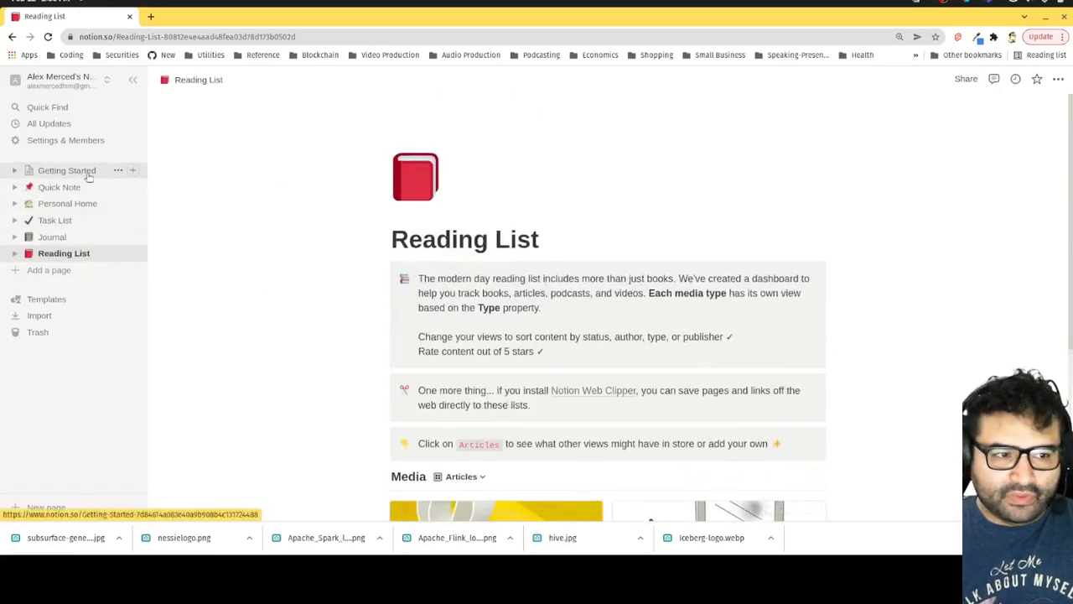
- Delete the Getting Started, Quick Note and Personal Home starter pages from the new workspace
click(118, 171)
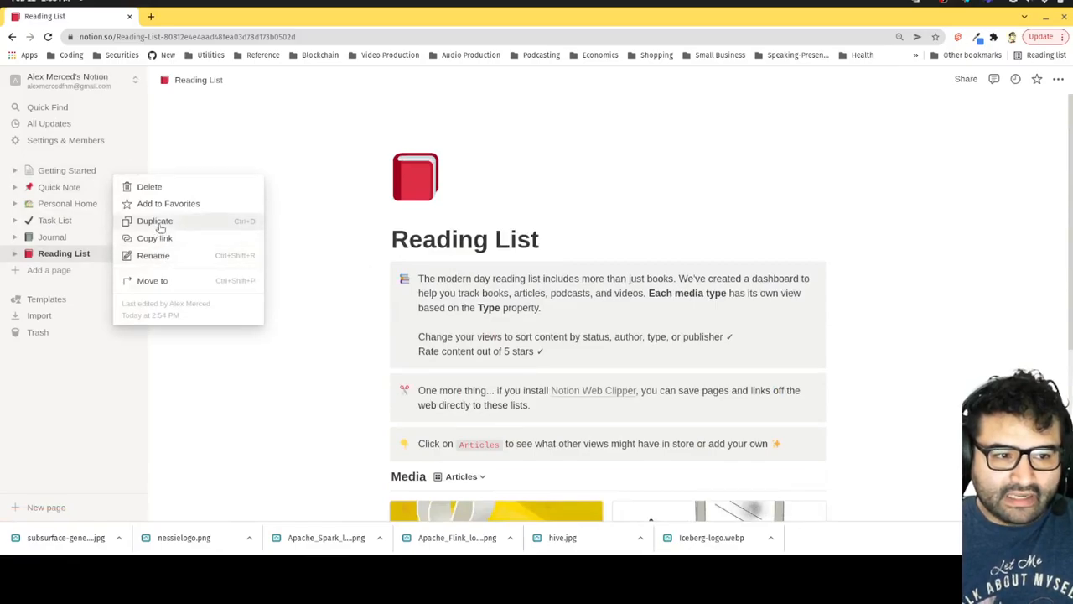
click(151, 187)
click(118, 170)
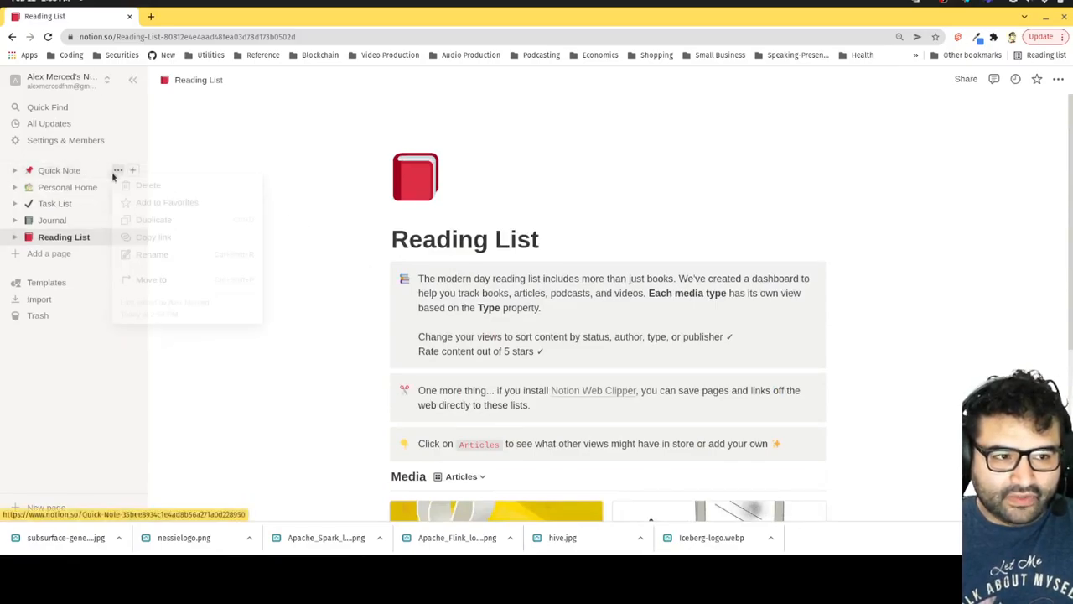
click(127, 186)
click(117, 170)
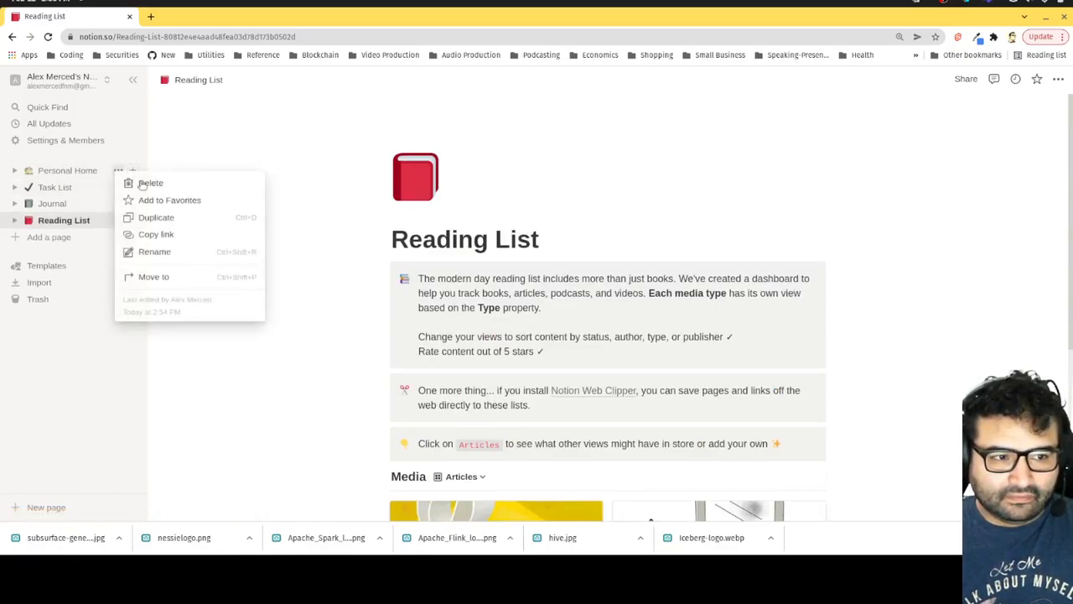
click(138, 185)
- Delete the Task List, Journal and Reading List starter pages, and permanently remove the trashed Task List page
click(118, 170)
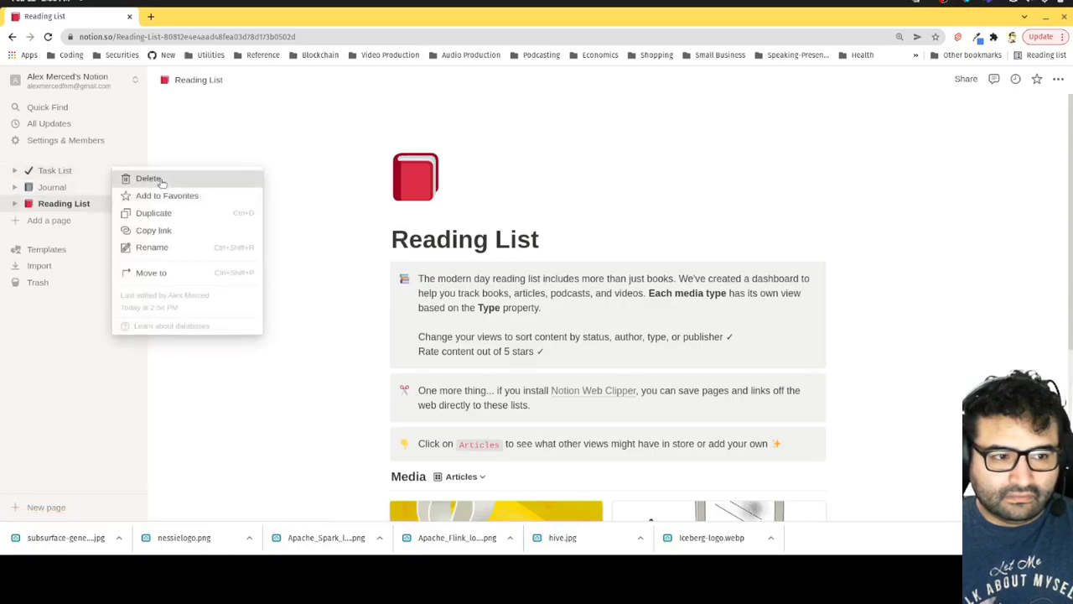
click(127, 177)
click(117, 170)
click(128, 179)
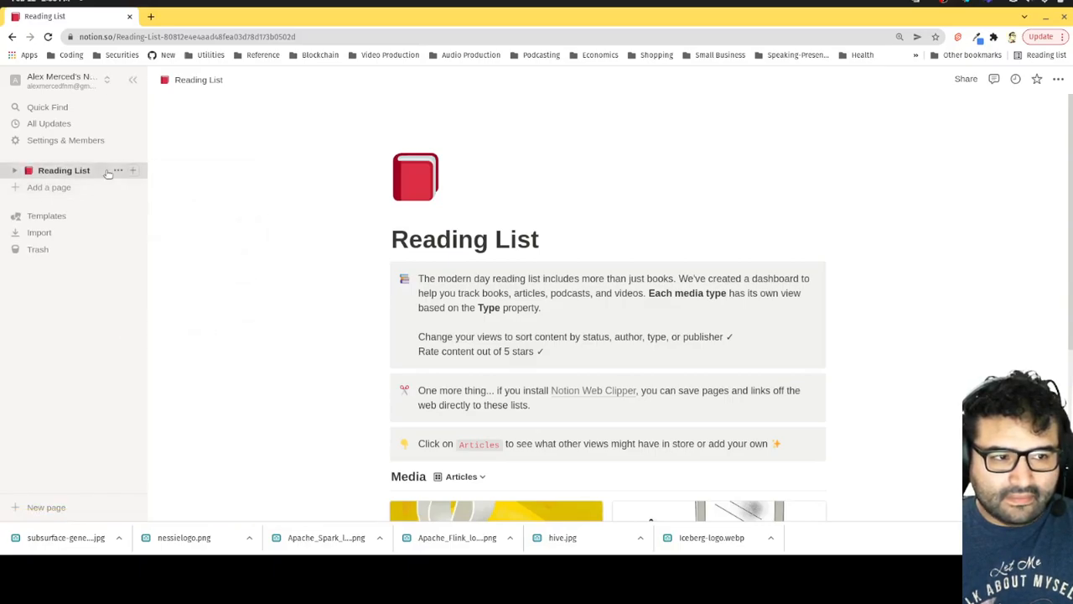
click(118, 170)
click(127, 179)
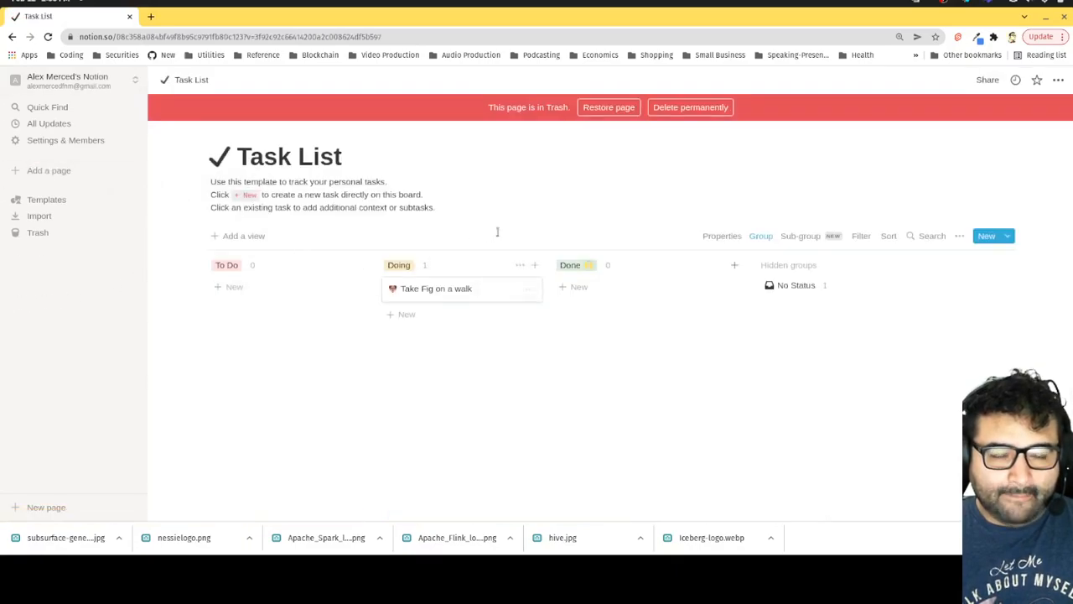
click(690, 111)
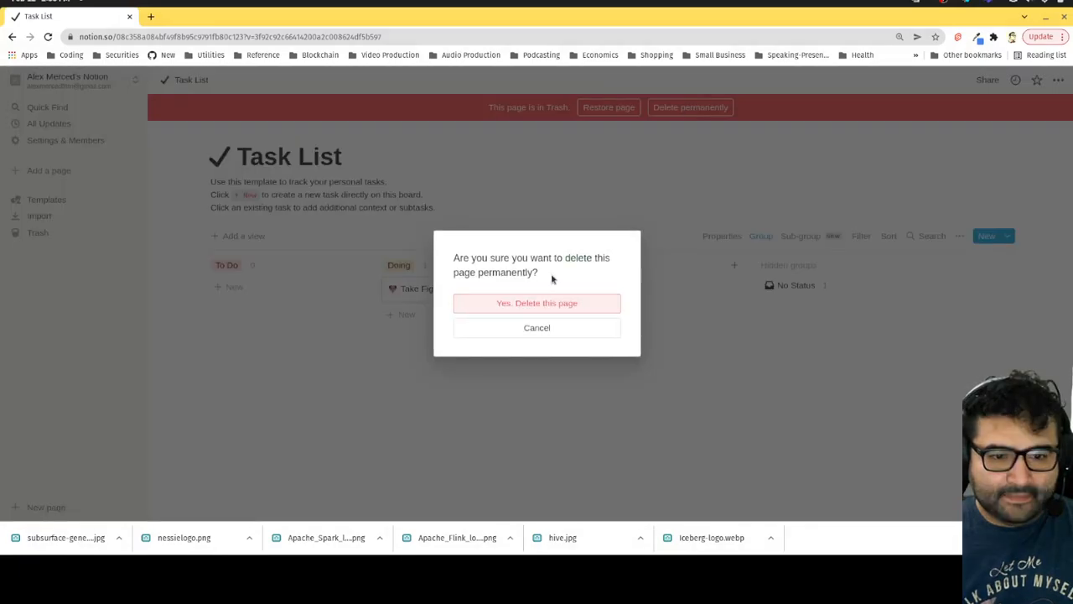
click(541, 303)
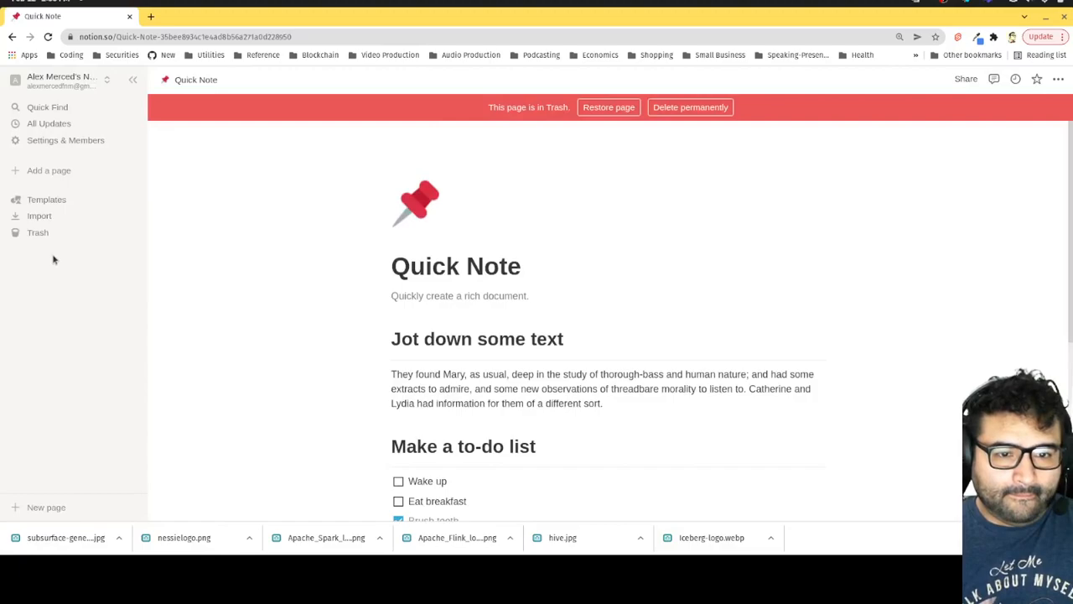
- Add a new page titled "Tasks" and set its icon to the briefcase emoji, found by searching for "work"
click(46, 171)
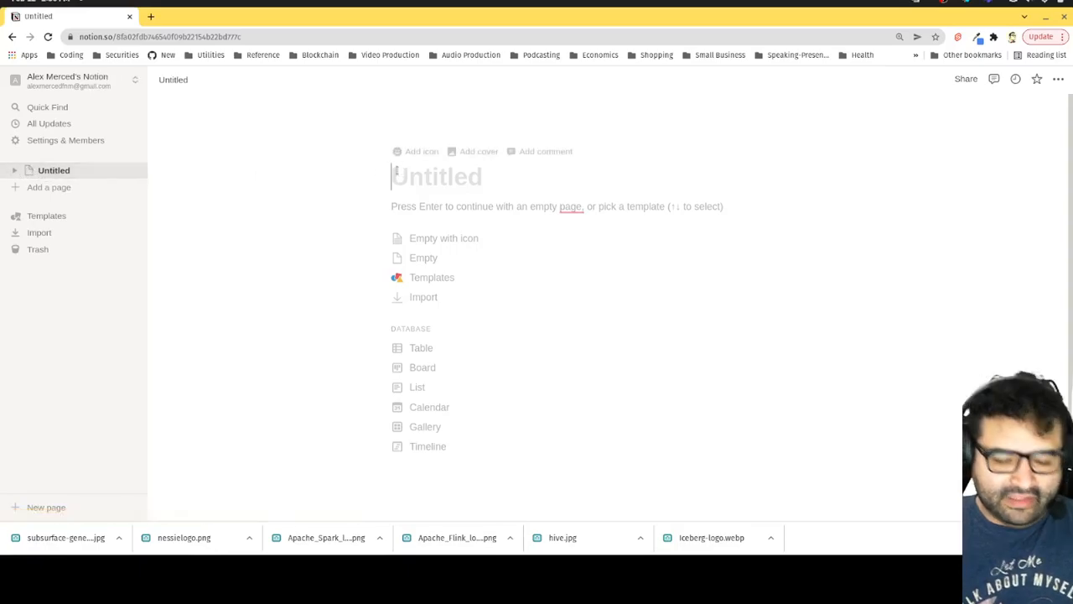
text(Tasks)
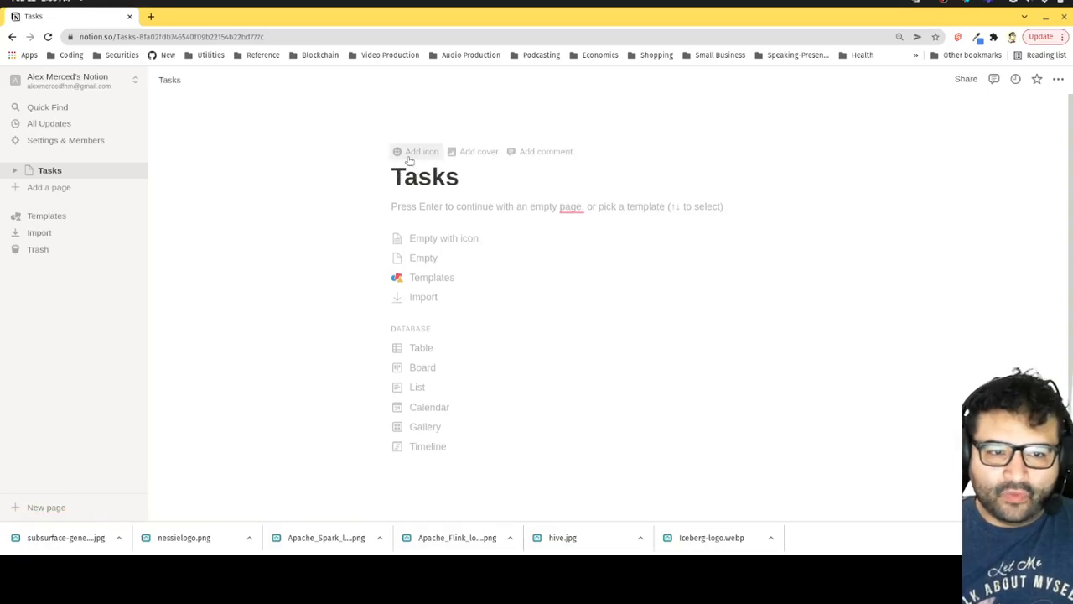
click(410, 153)
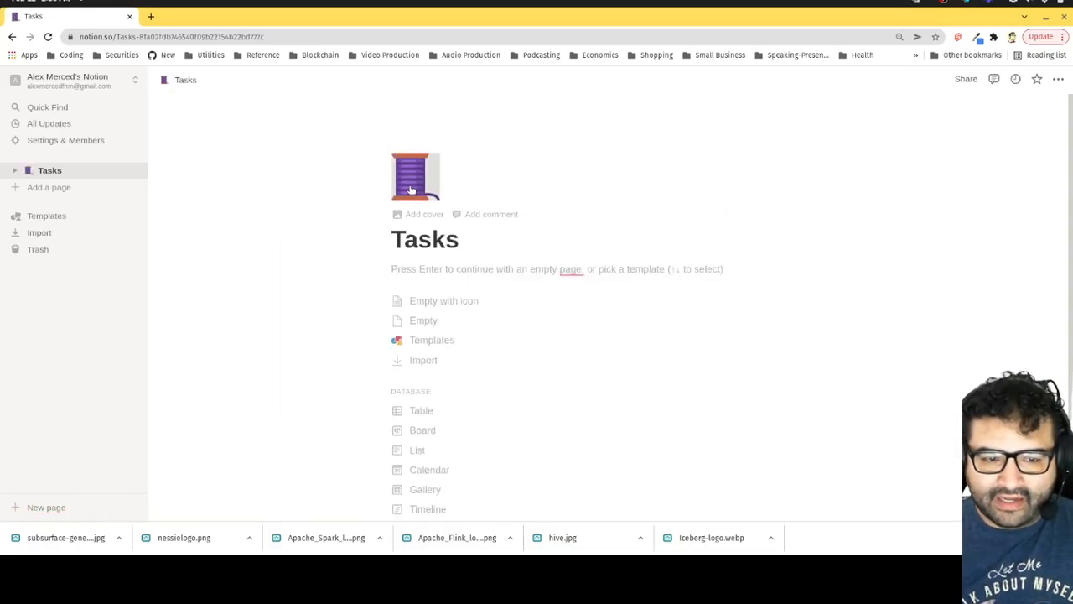
click(410, 189)
scroll(413, 318, down, 1)
text(work)
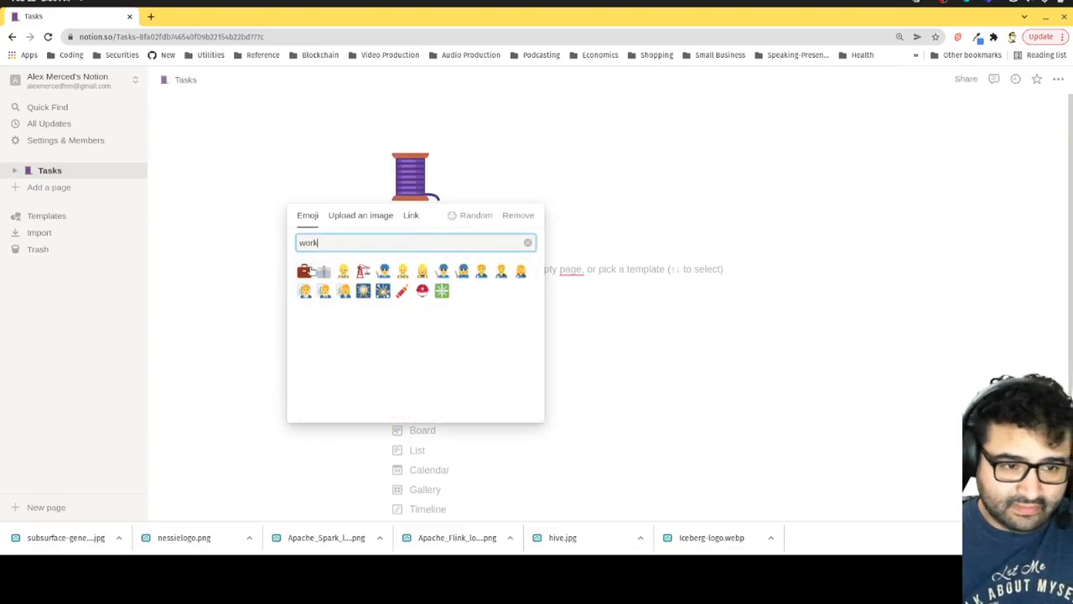
click(304, 270)
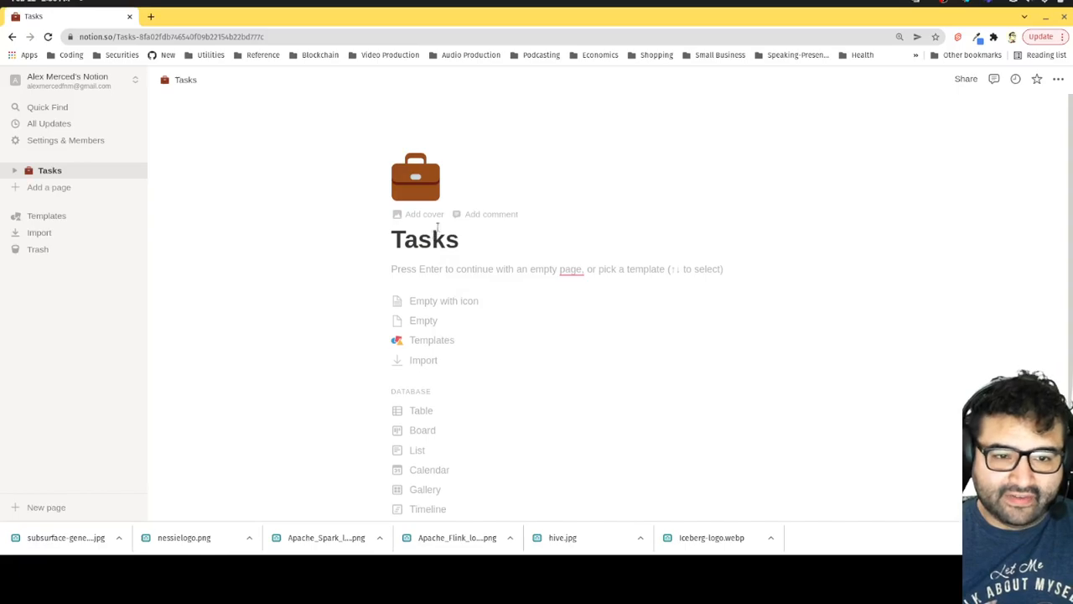
- Try a cover on the Tasks page, browse the gallery and Unsplash image sources, and remove the cover
click(427, 215)
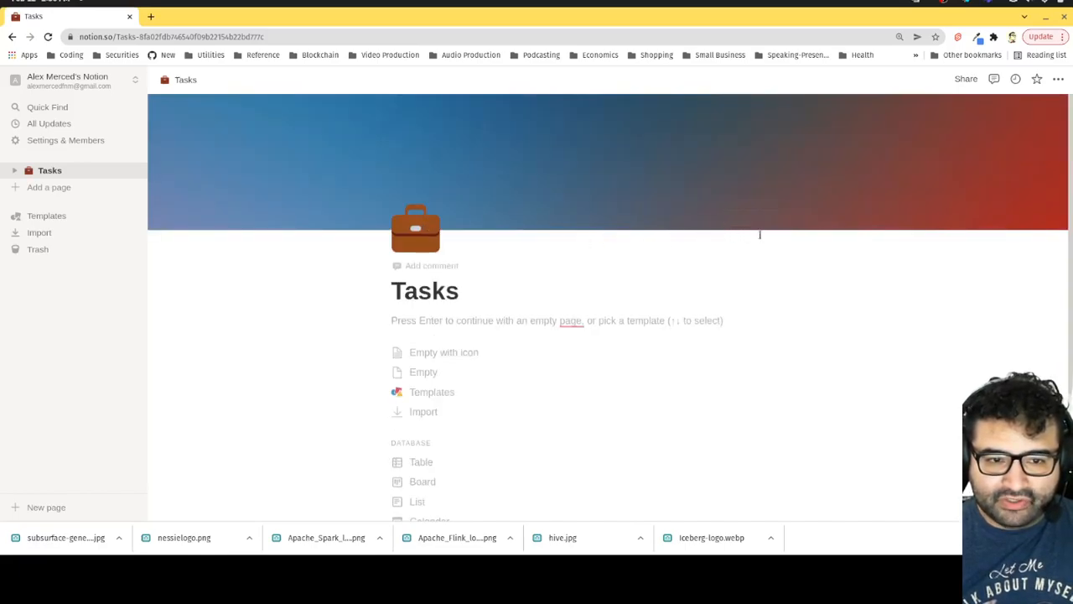
click(752, 217)
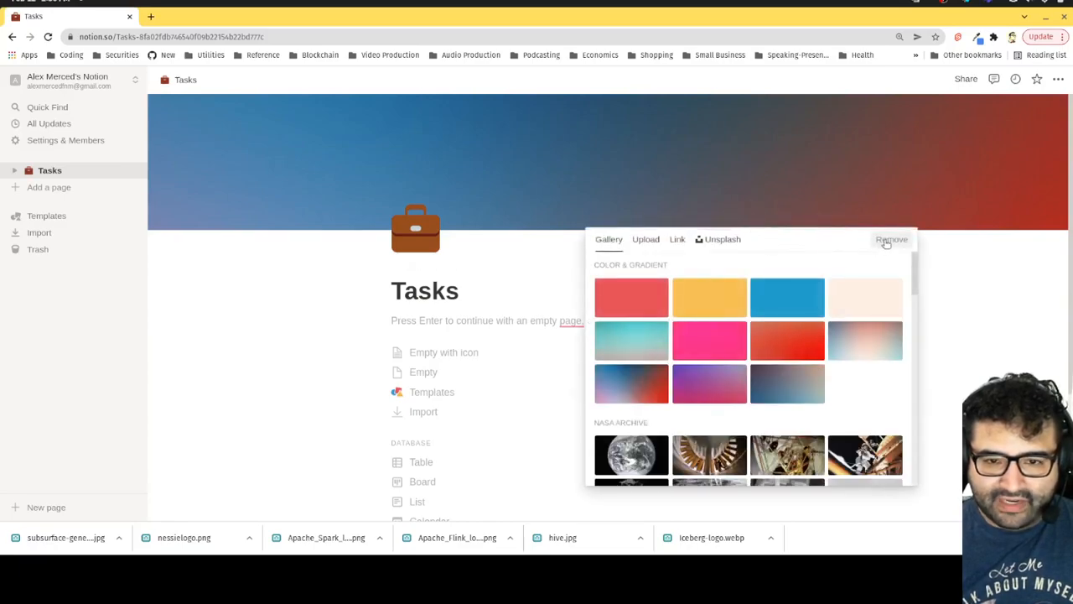
click(719, 239)
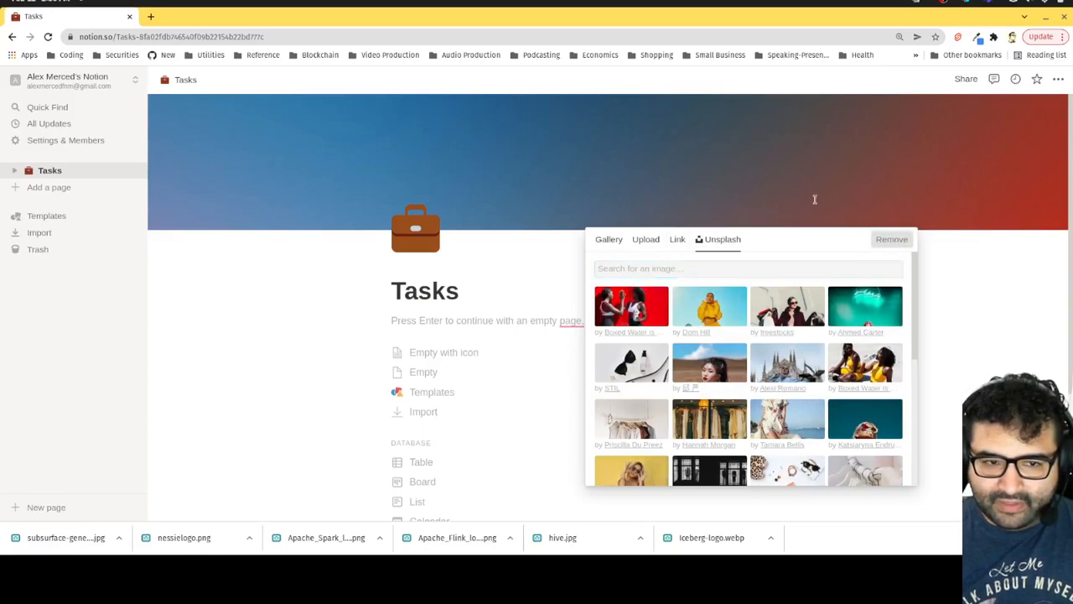
click(891, 239)
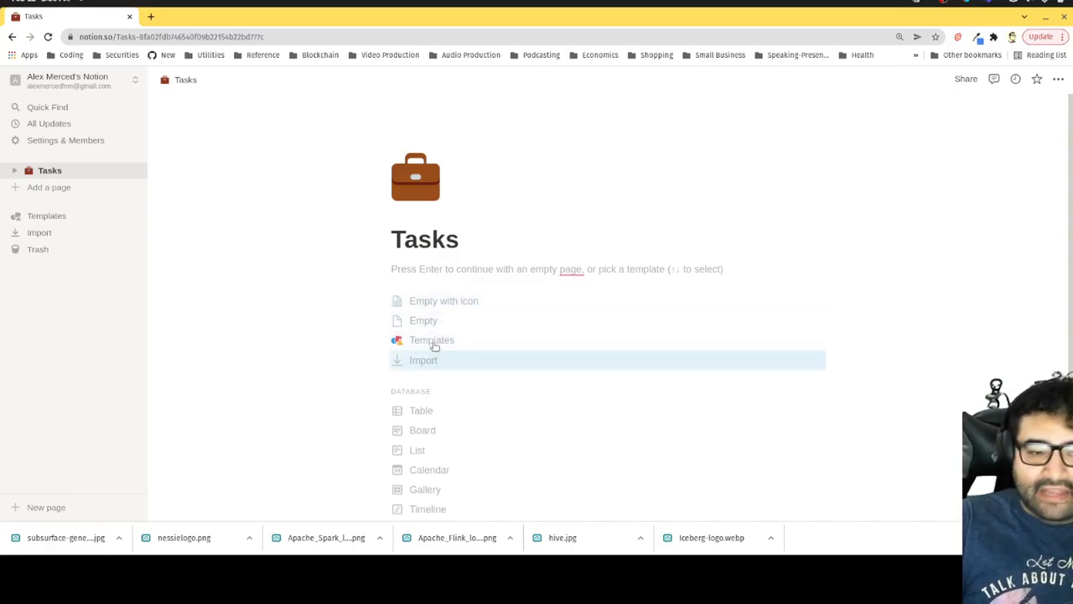
- Turn the empty Tasks page into a Board database
scroll(453, 318, down, 2)
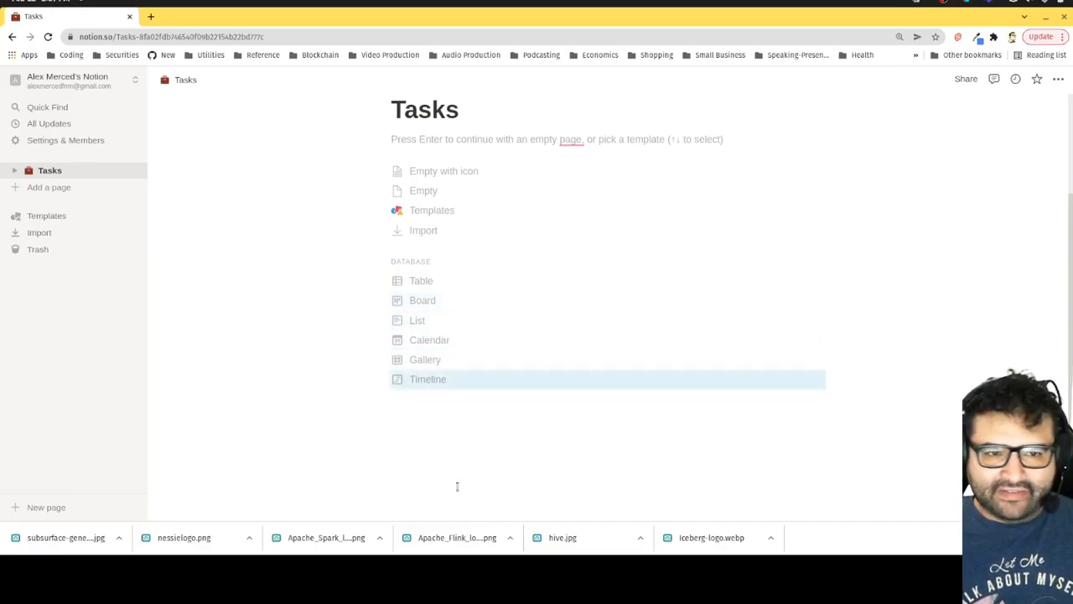
click(432, 307)
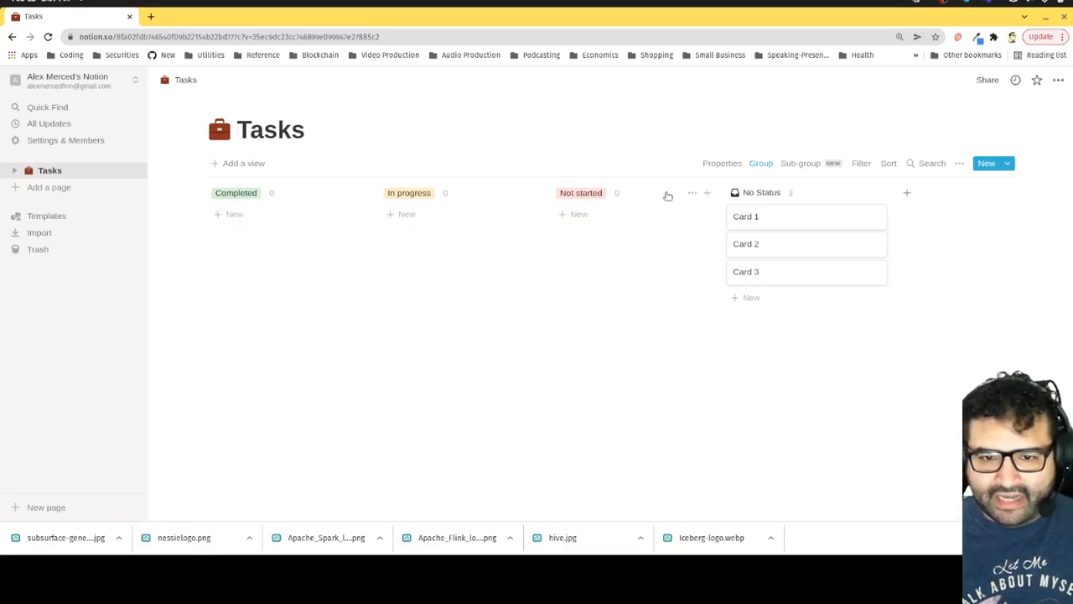
- Order the board's columns as Not started, In progress, Completed, and hide the No Status column
drag(680, 193, 319, 193)
drag(497, 197, 671, 196)
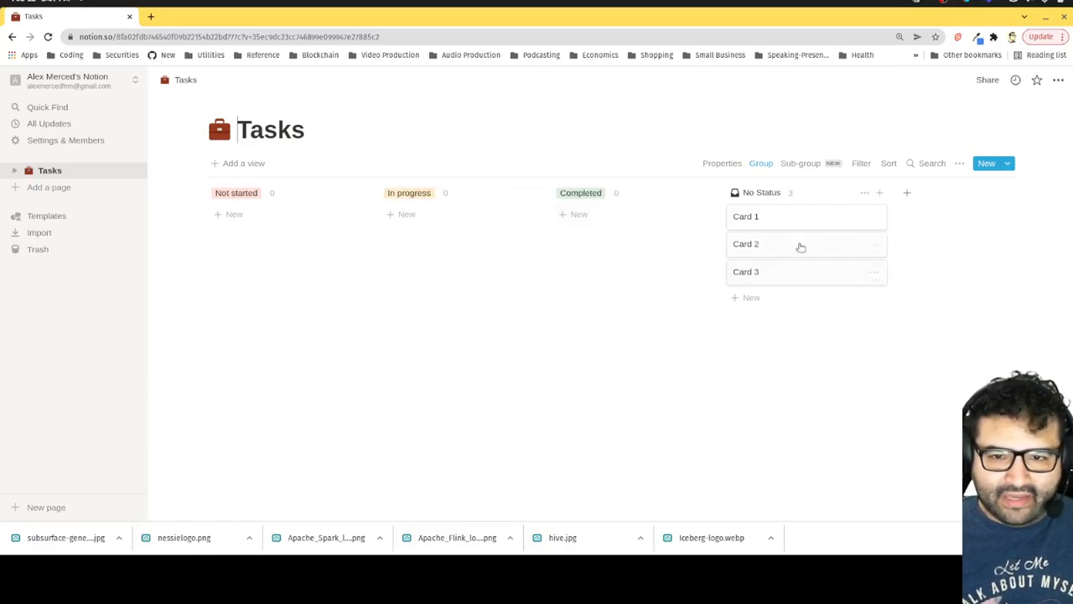
click(865, 193)
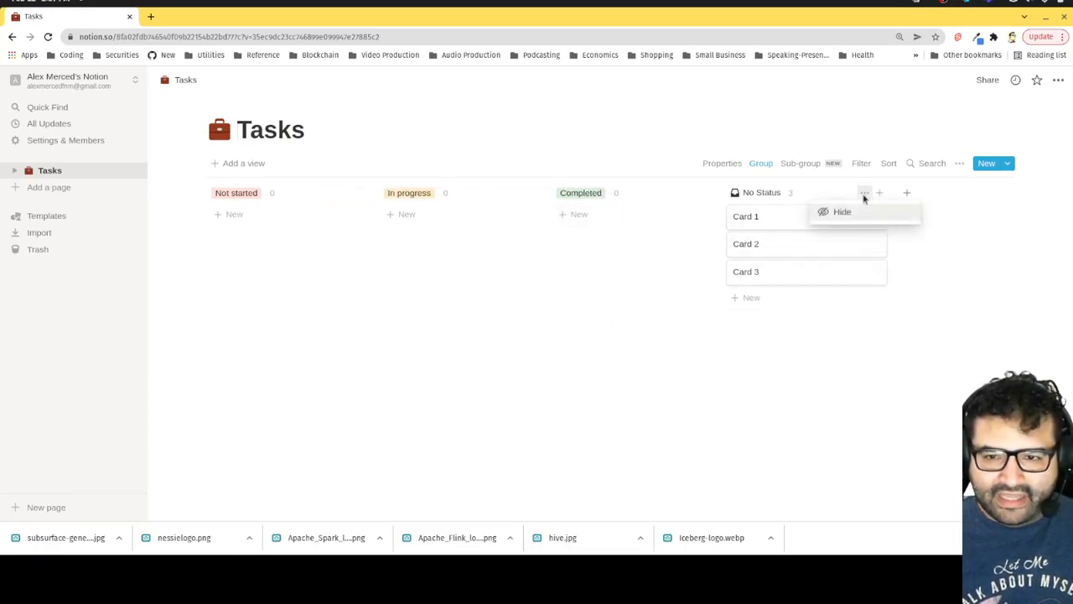
click(843, 214)
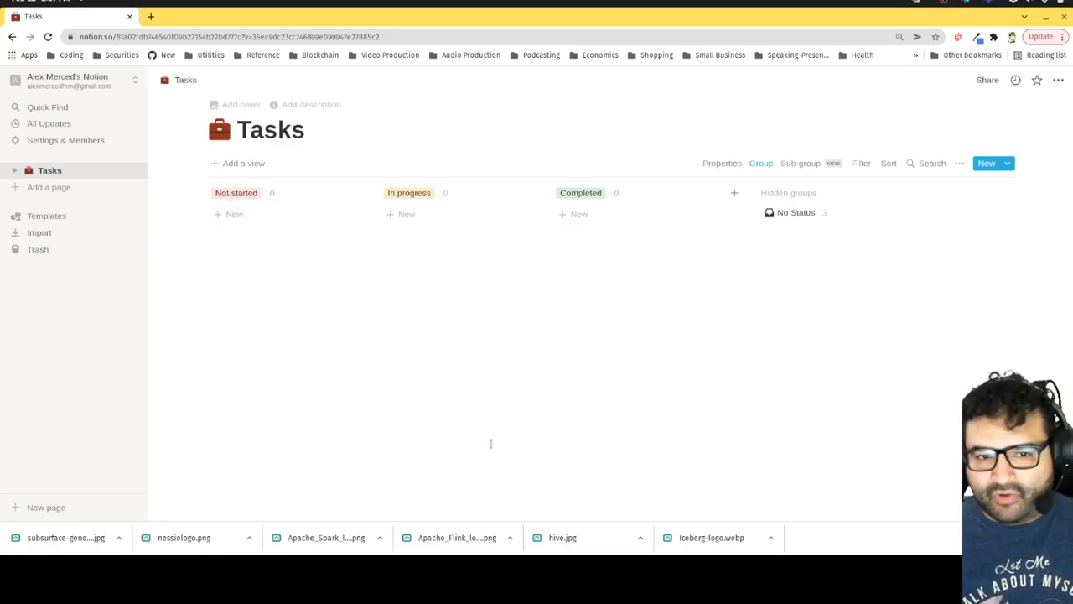
- Add a card named "Get X Occupational License" in the Not started column
click(231, 217)
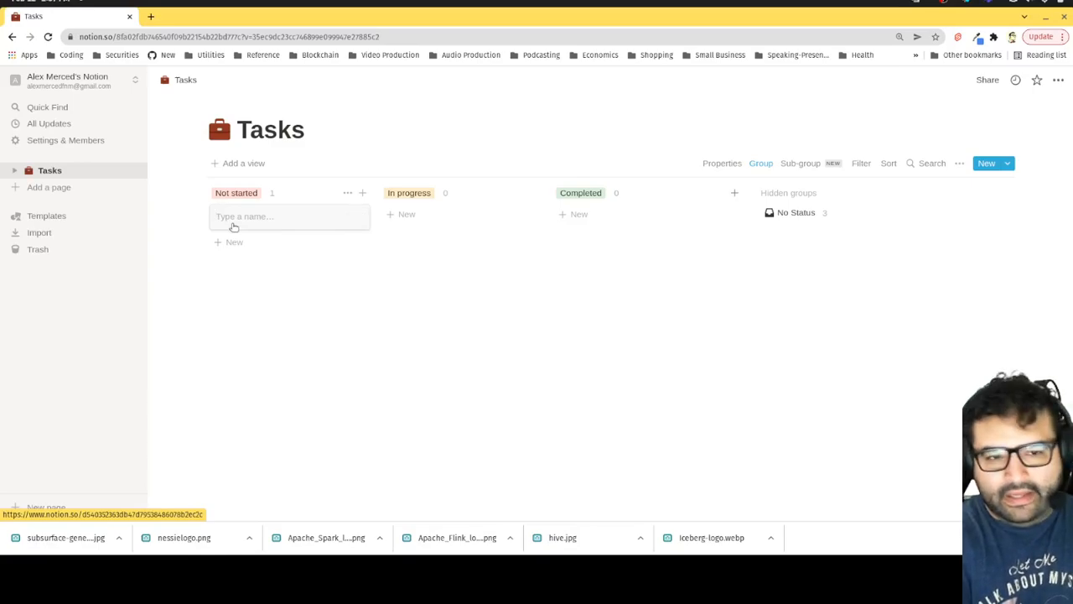
text(Get Z)
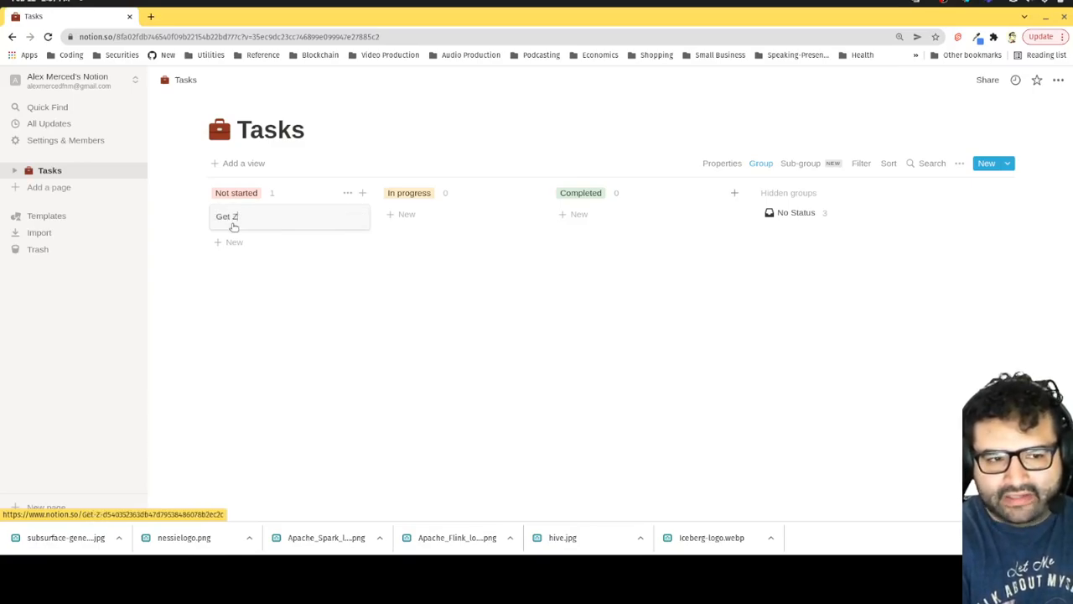
key(BackSpace)
text(X )
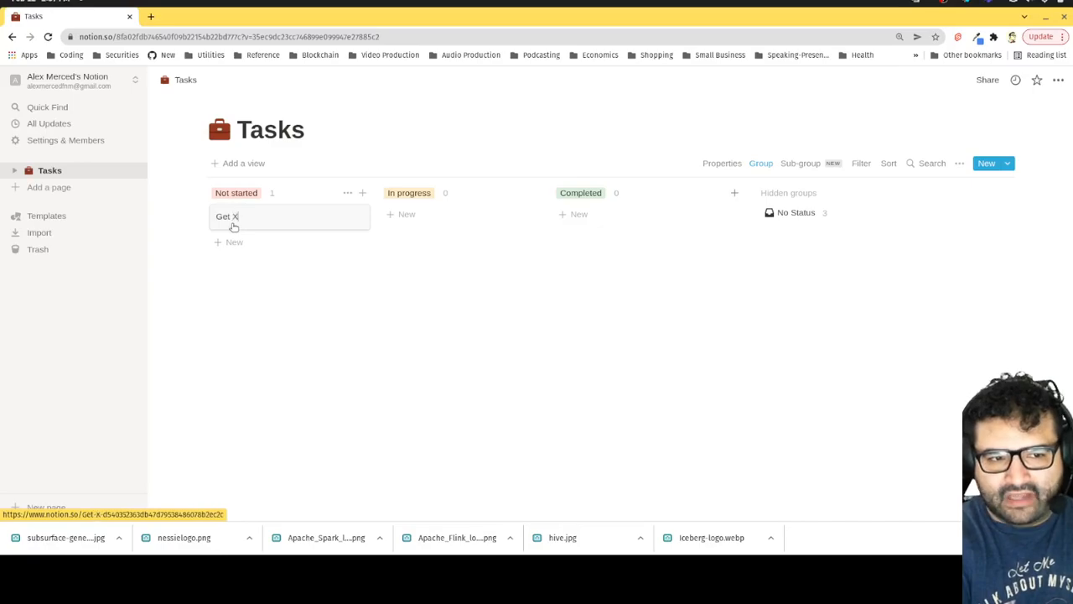
text(Occupa)
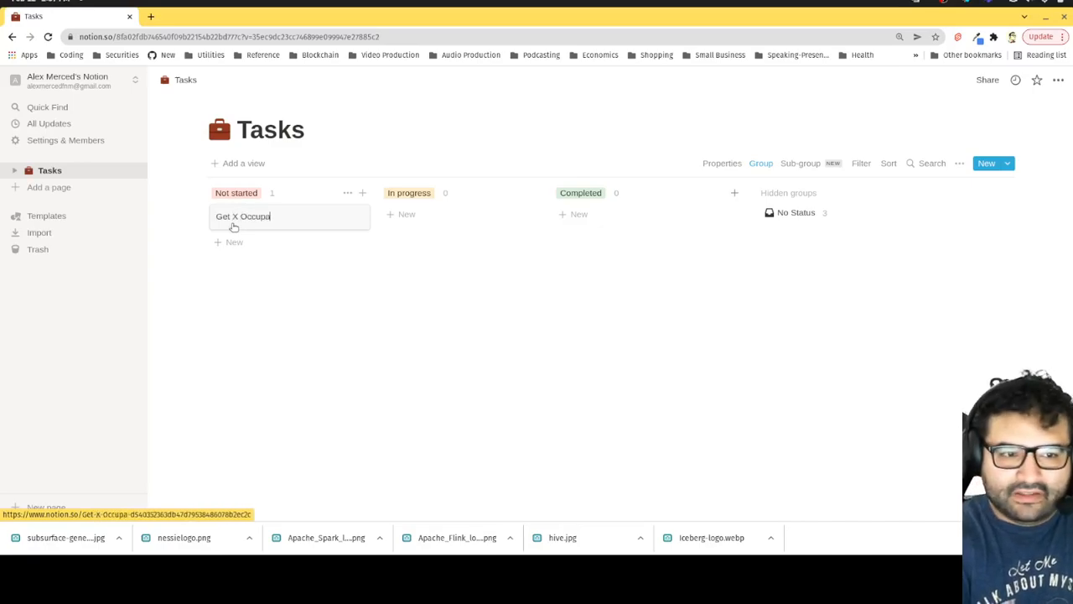
text(tional Licne)
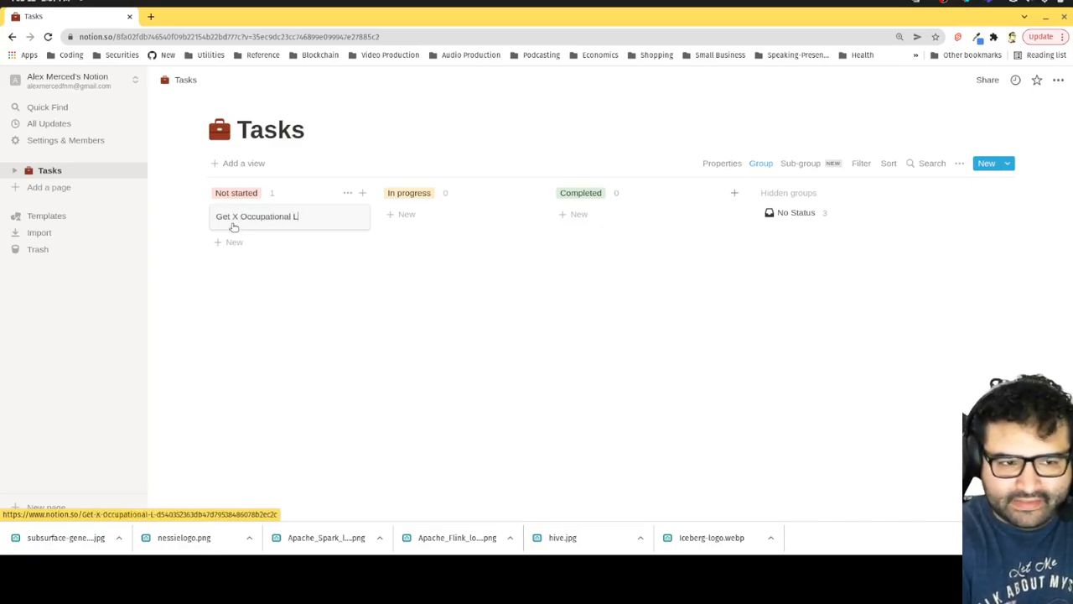
key(BackSpace)
key(BackSpace)
text(ense)
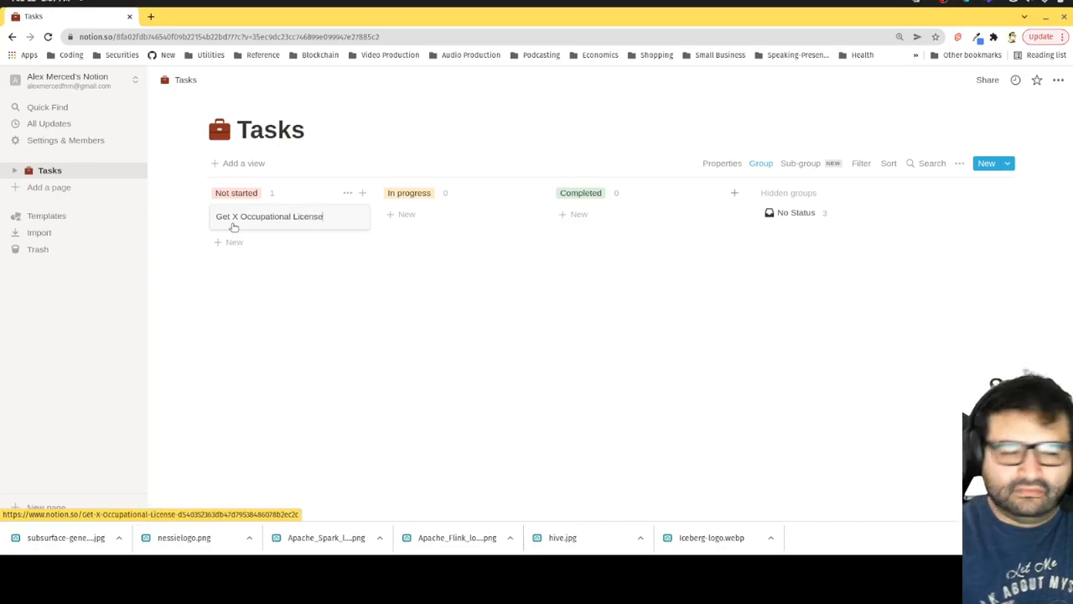
key(Escape)
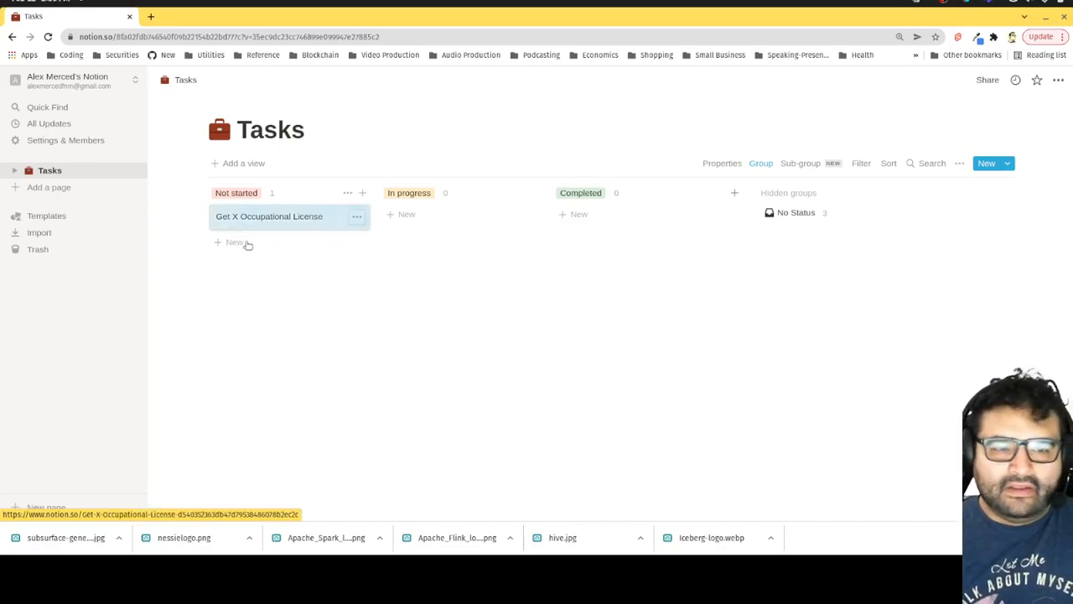
- Open the "Get X Occupational License" card and assign it to the workspace owner
click(251, 223)
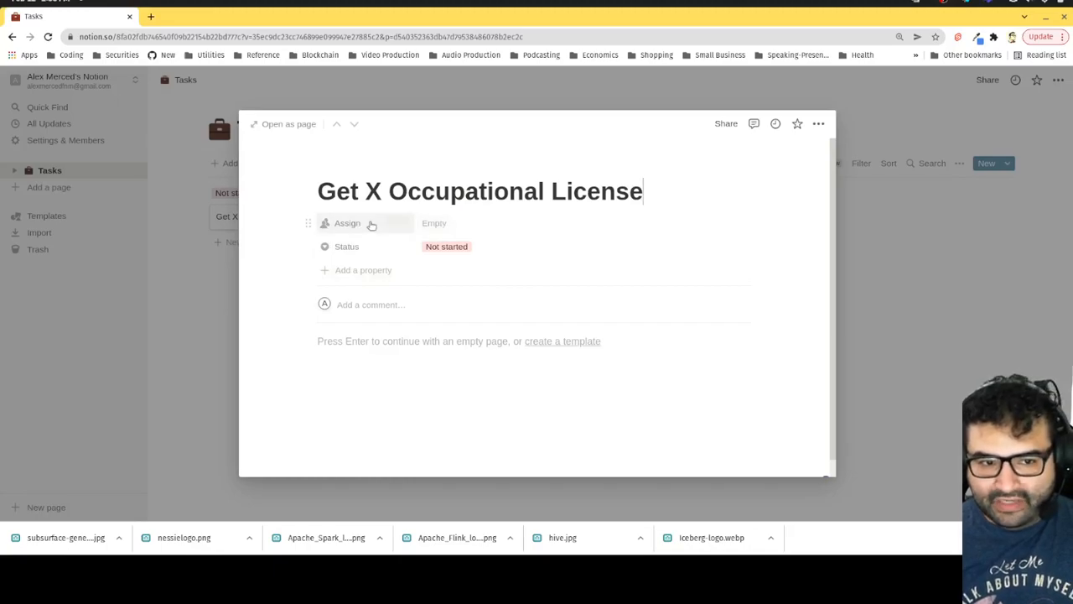
click(434, 224)
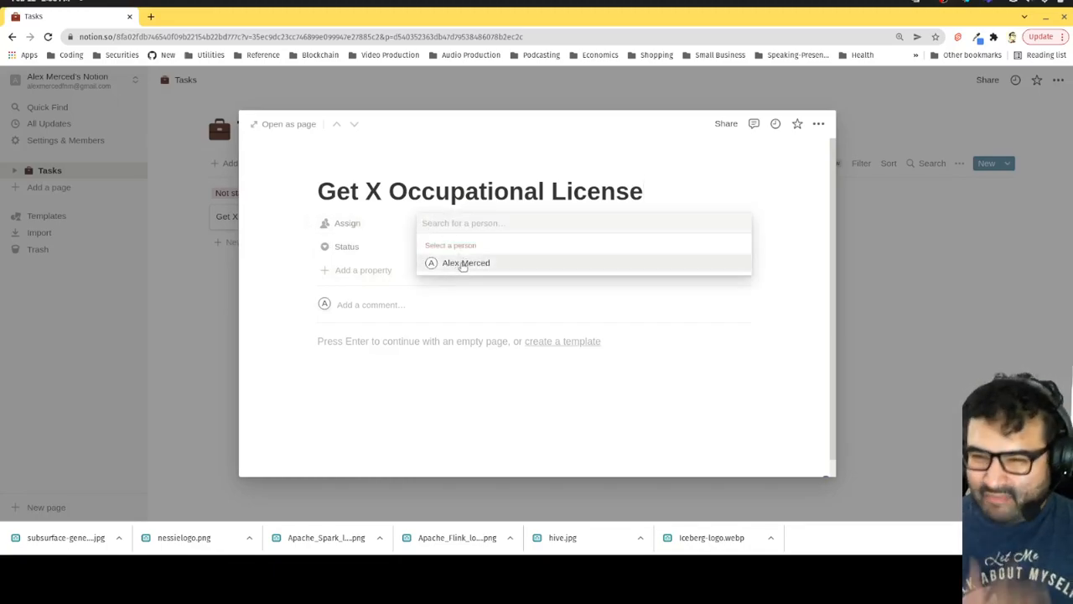
click(465, 263)
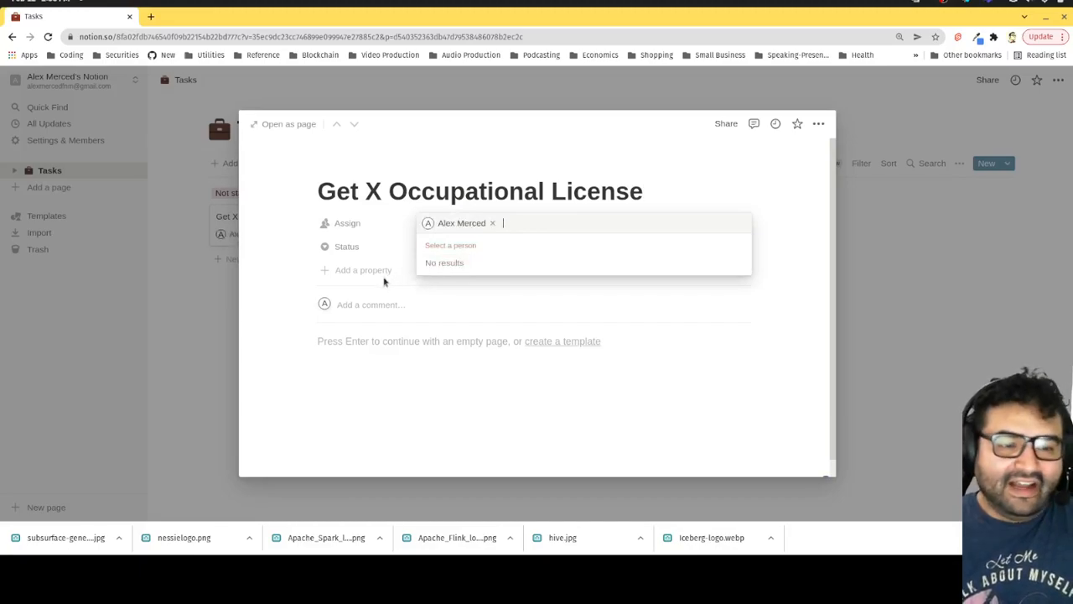
click(384, 281)
- Add a property named "Project" to the card and set its type to Multi-select
click(381, 280)
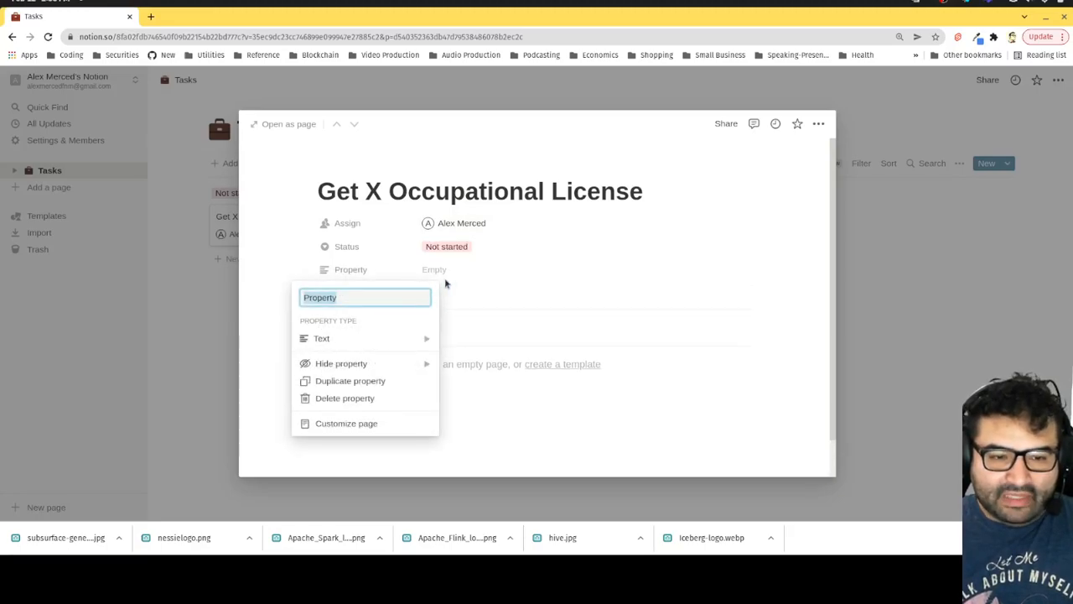
click(362, 278)
click(361, 278)
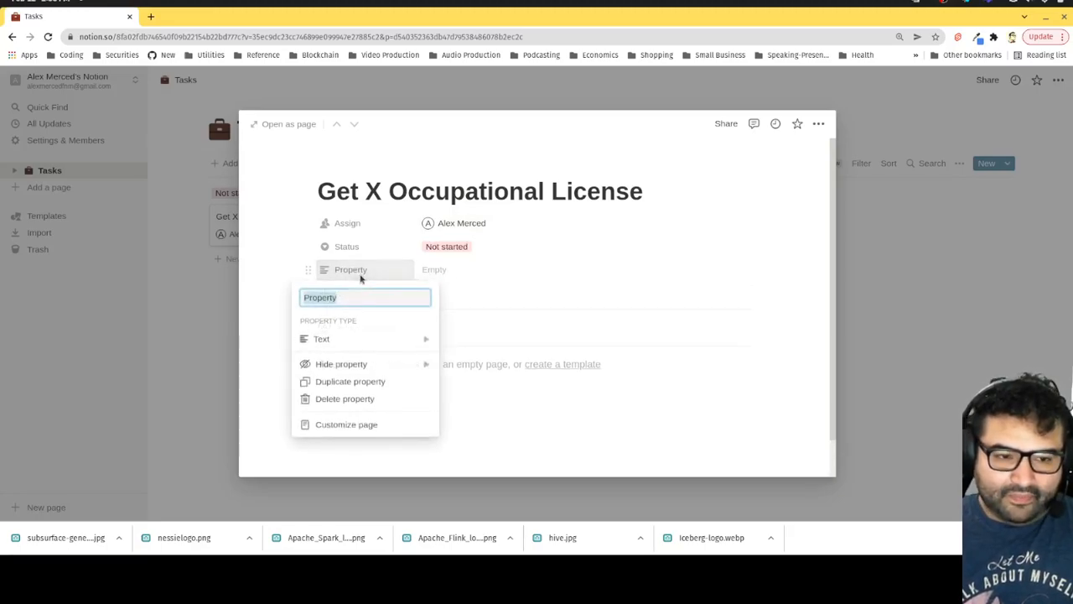
text(Pro)
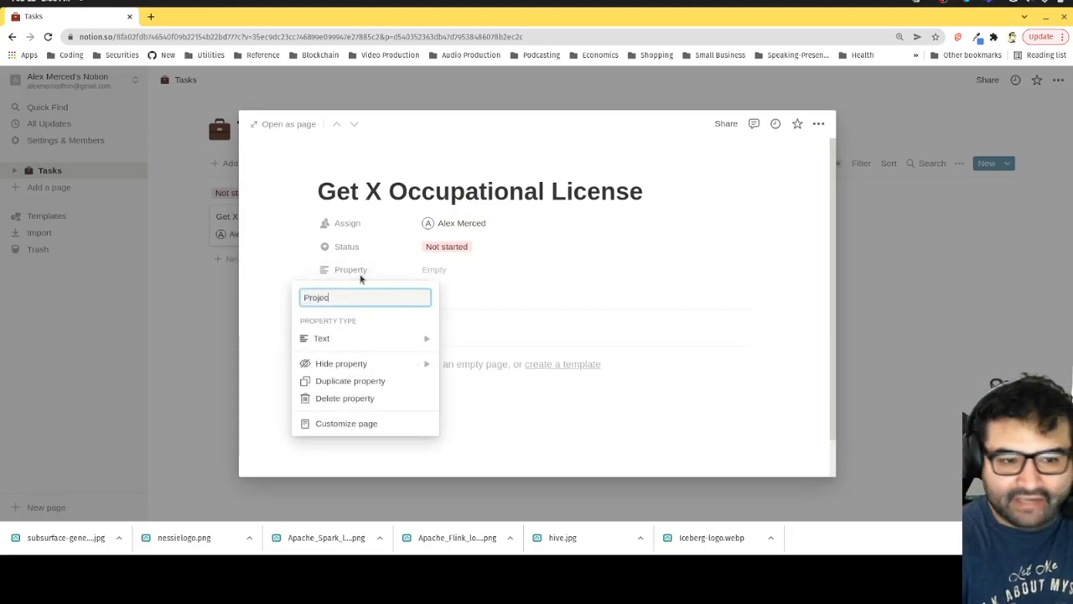
mouse_move(349, 340)
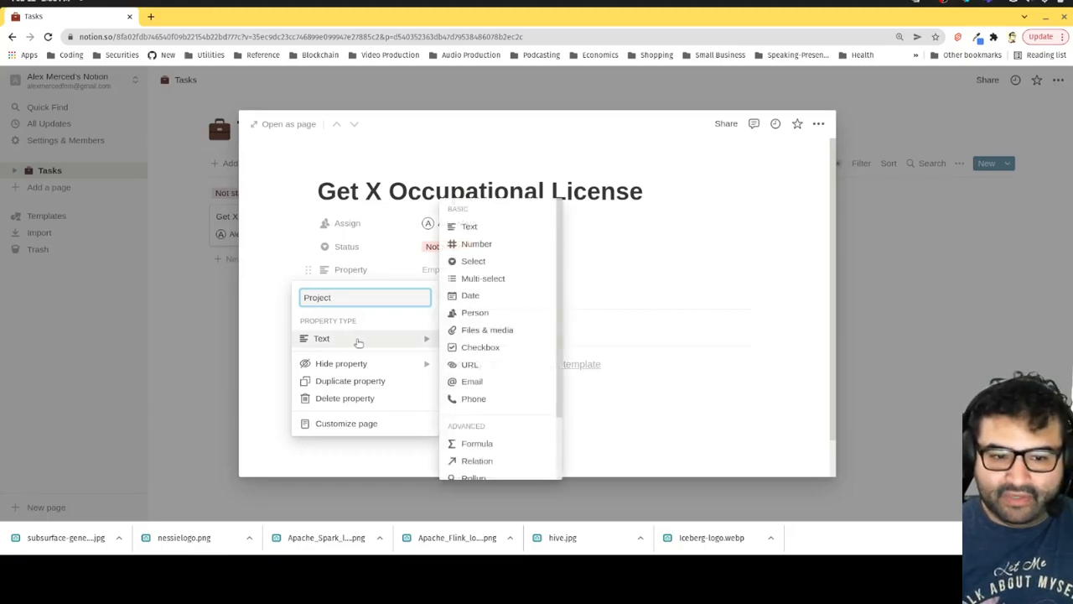
scroll(506, 415, down, 1)
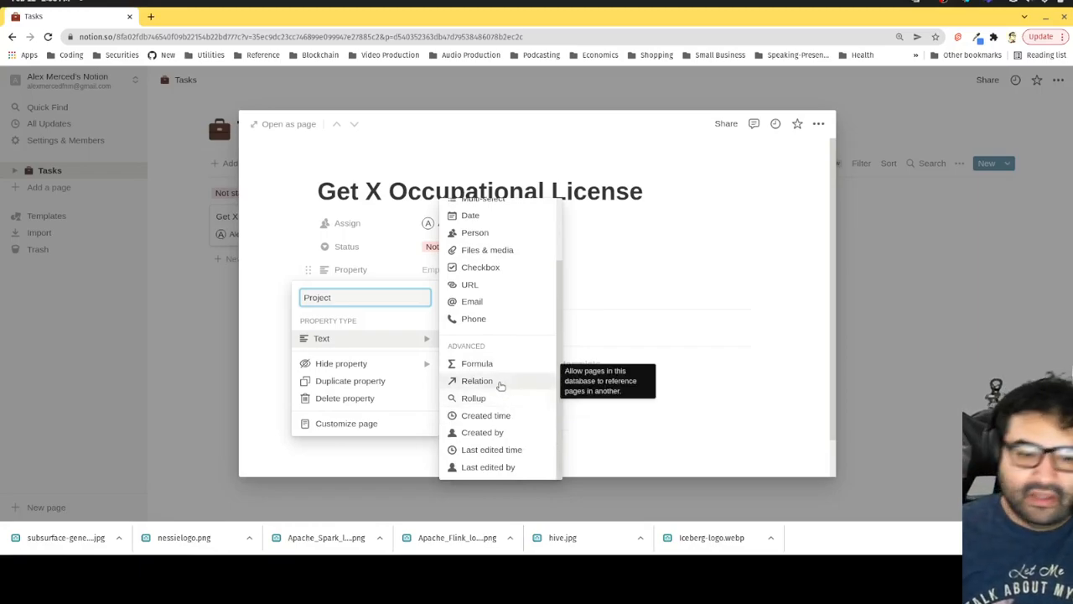
scroll(491, 272, up, 1)
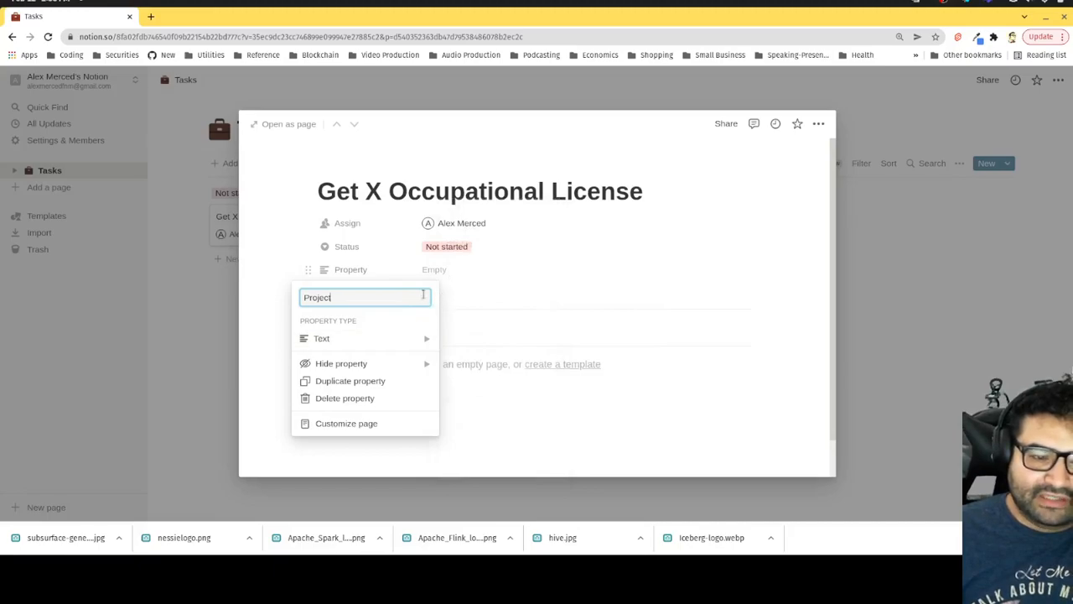
mouse_move(403, 340)
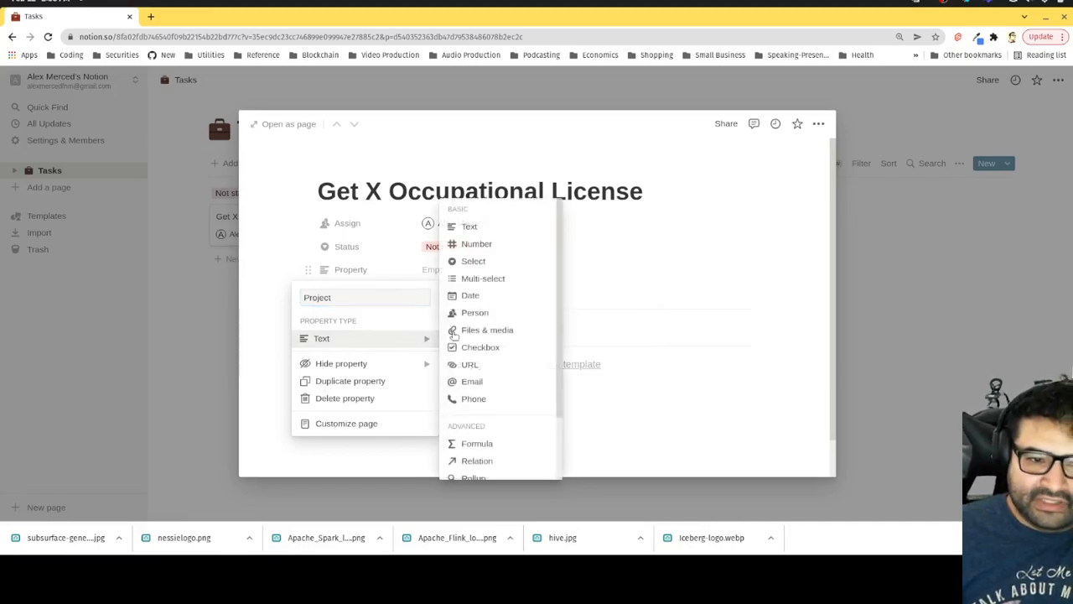
click(488, 280)
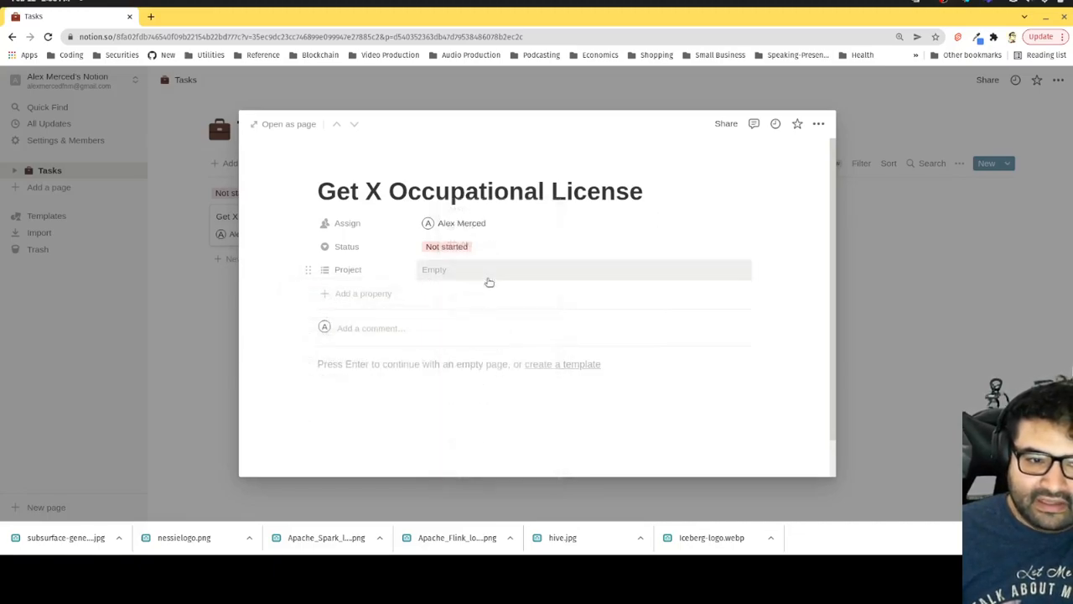
- Create a "Professional" option in the Project property and apply it to the card
click(445, 270)
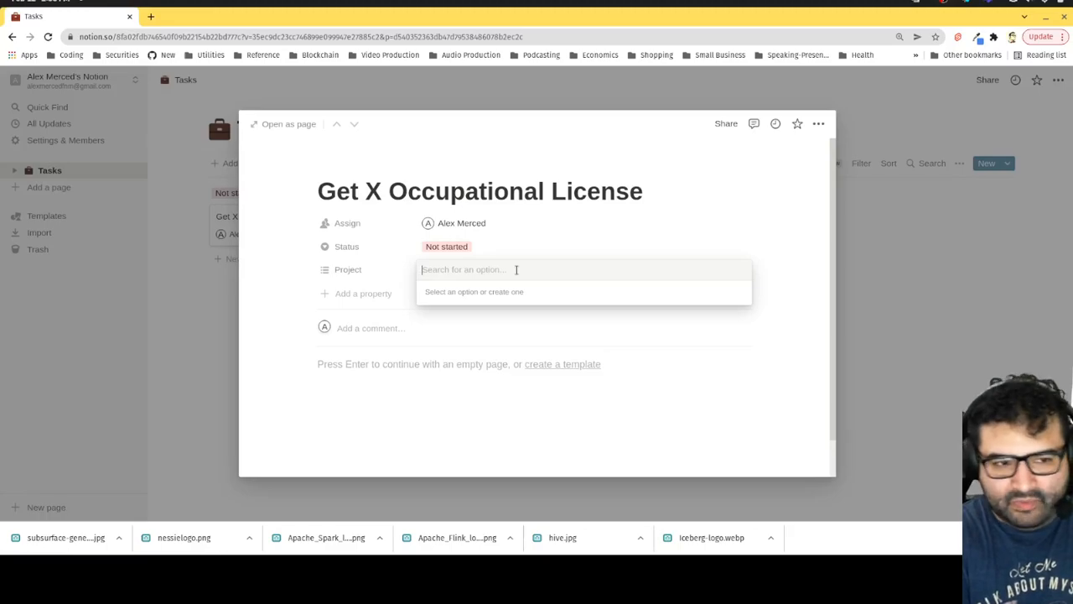
text(Professional)
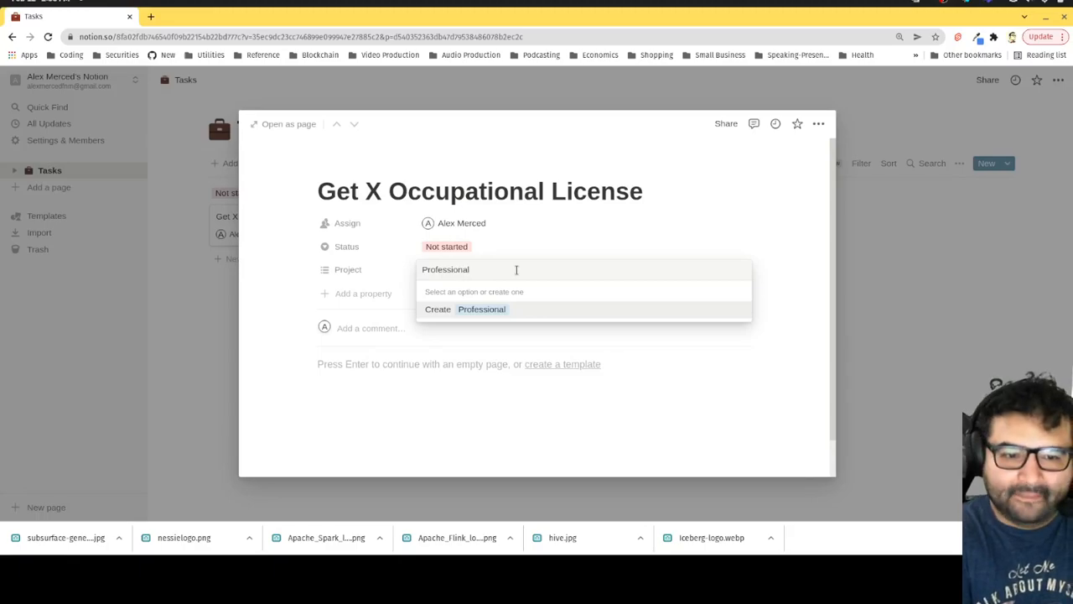
key(Return)
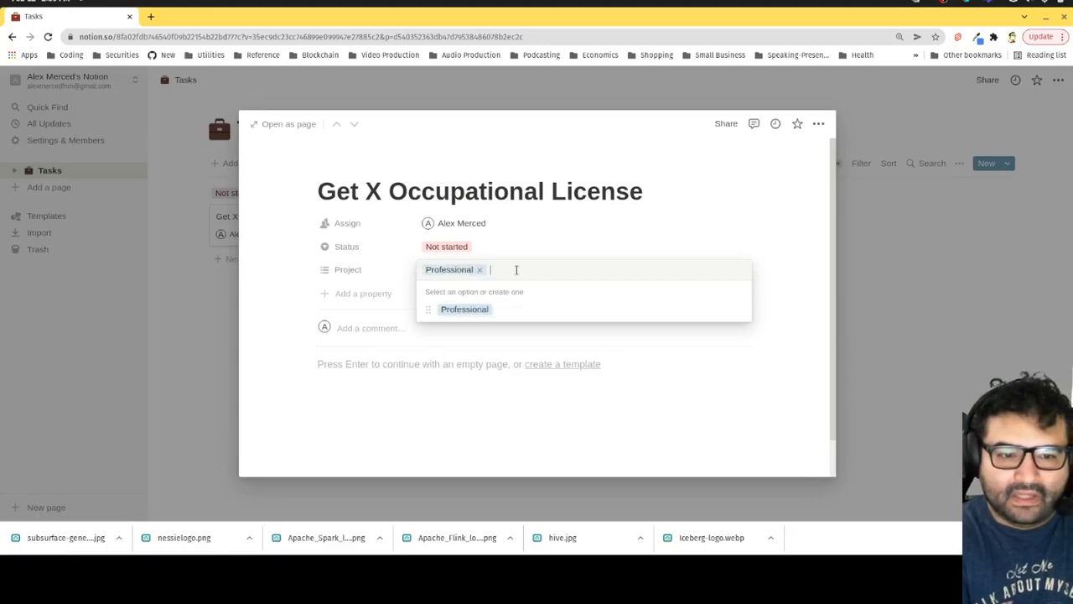
click(284, 288)
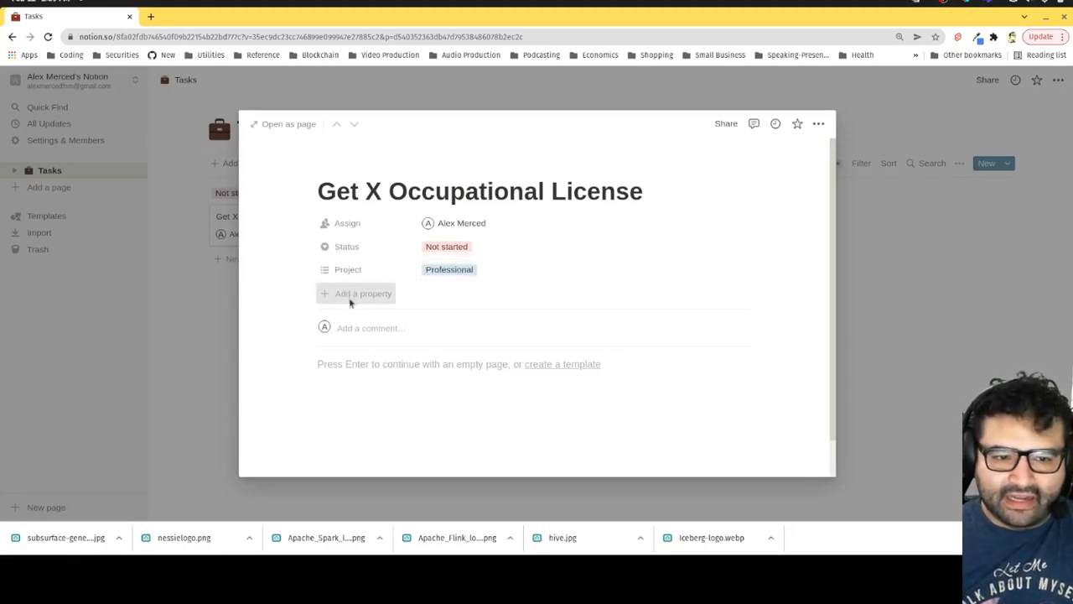
- Add another property to the card with the Date type and name it "Due Date"
click(350, 303)
mouse_move(391, 359)
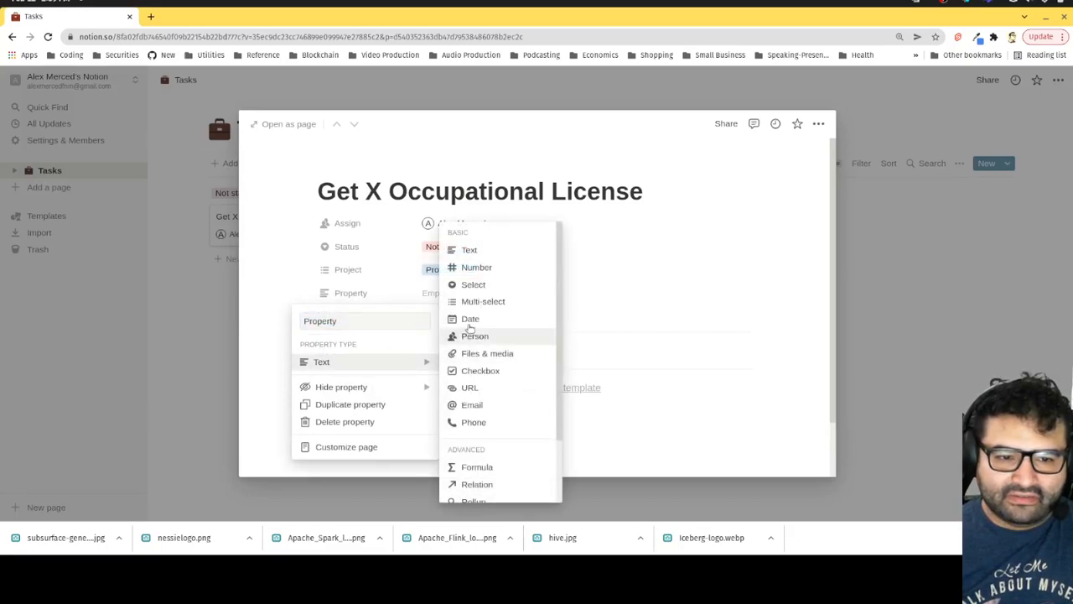
click(469, 320)
click(365, 295)
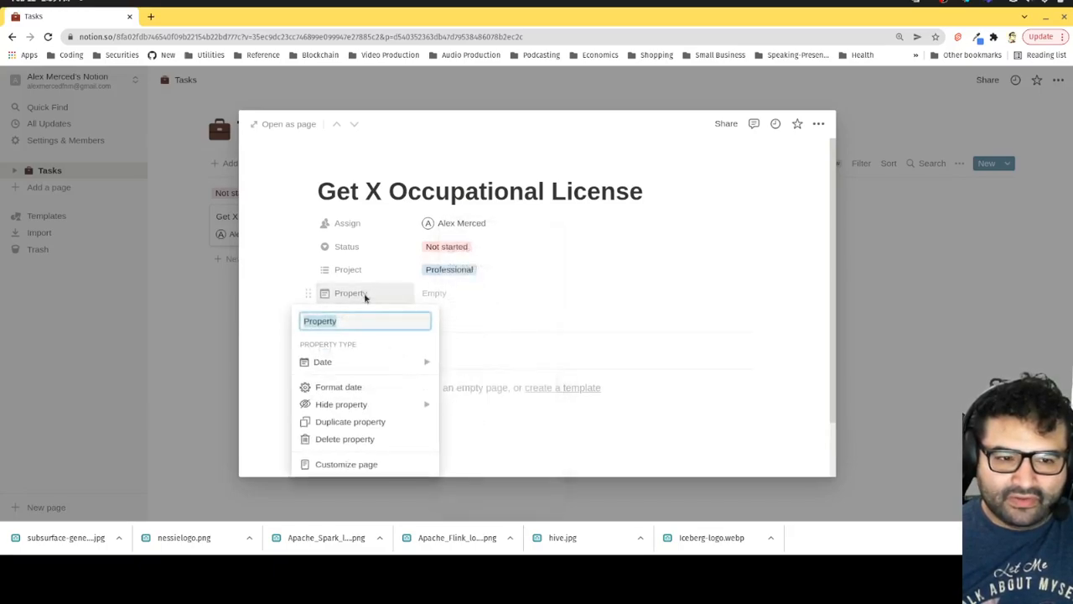
text(Due Date)
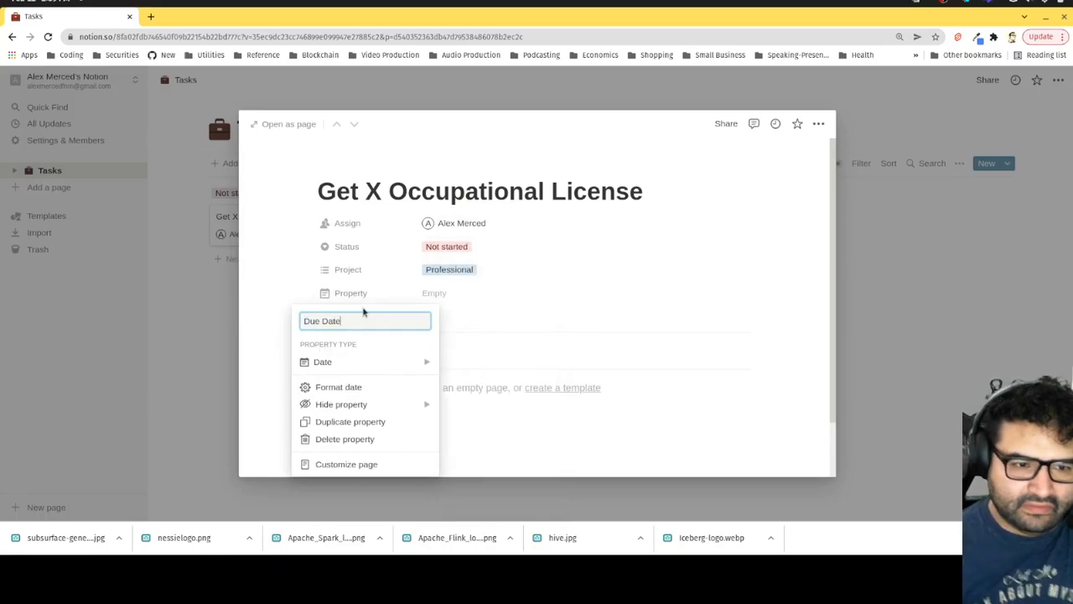
click(244, 320)
- Set the card's Due Date to February 28, 2022
click(432, 293)
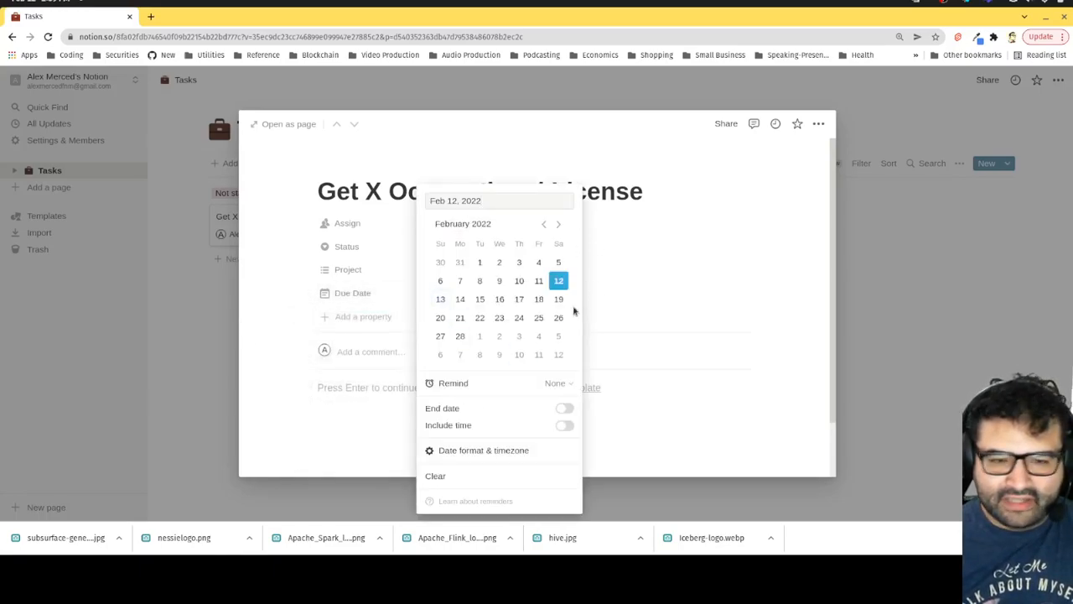
click(459, 336)
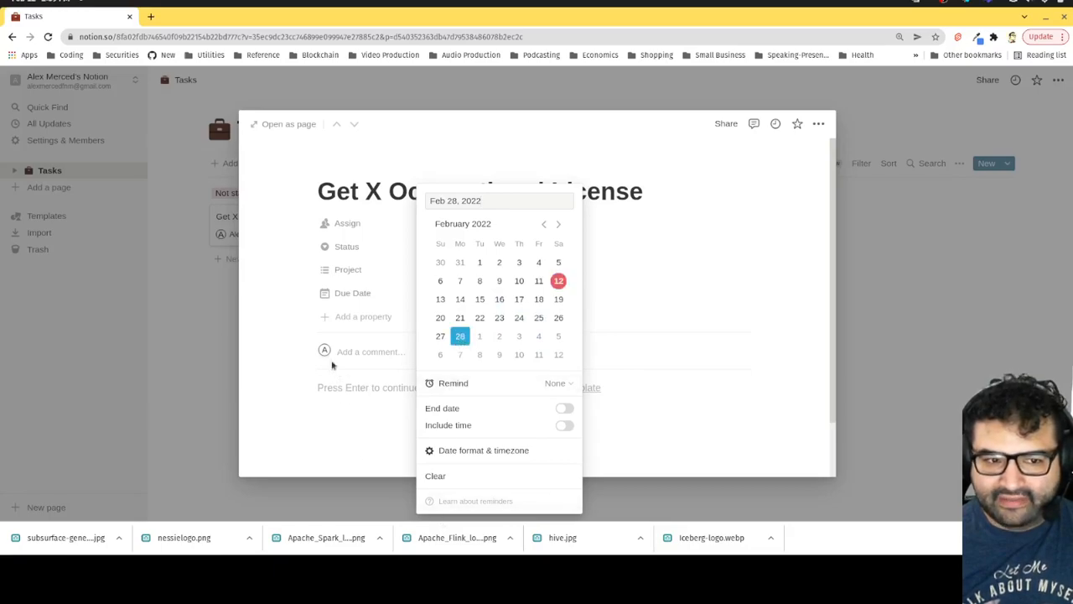
click(299, 339)
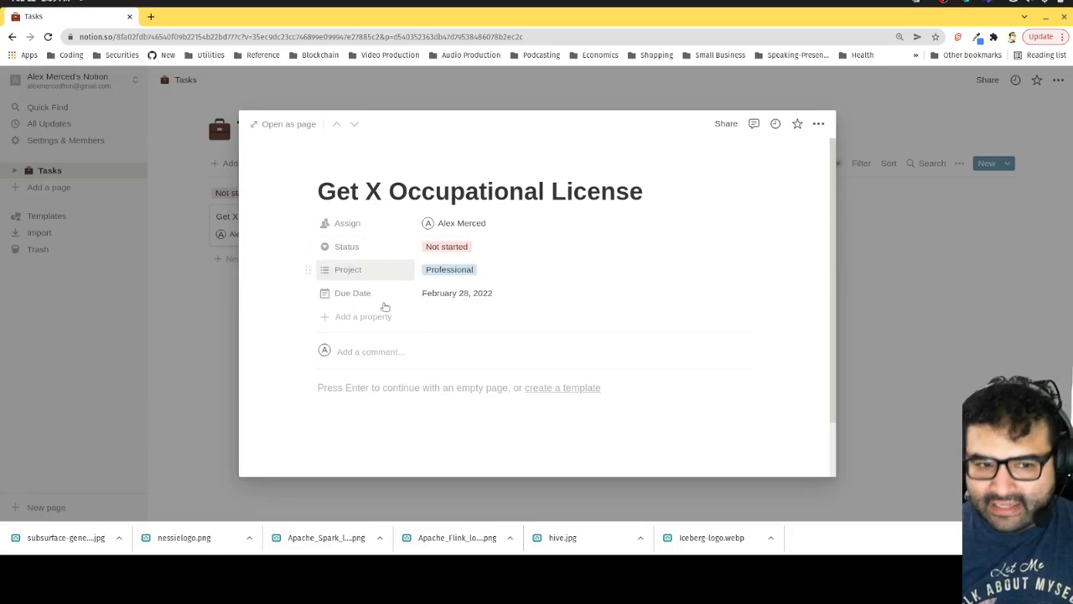
click(395, 388)
text(fsdfsdf)
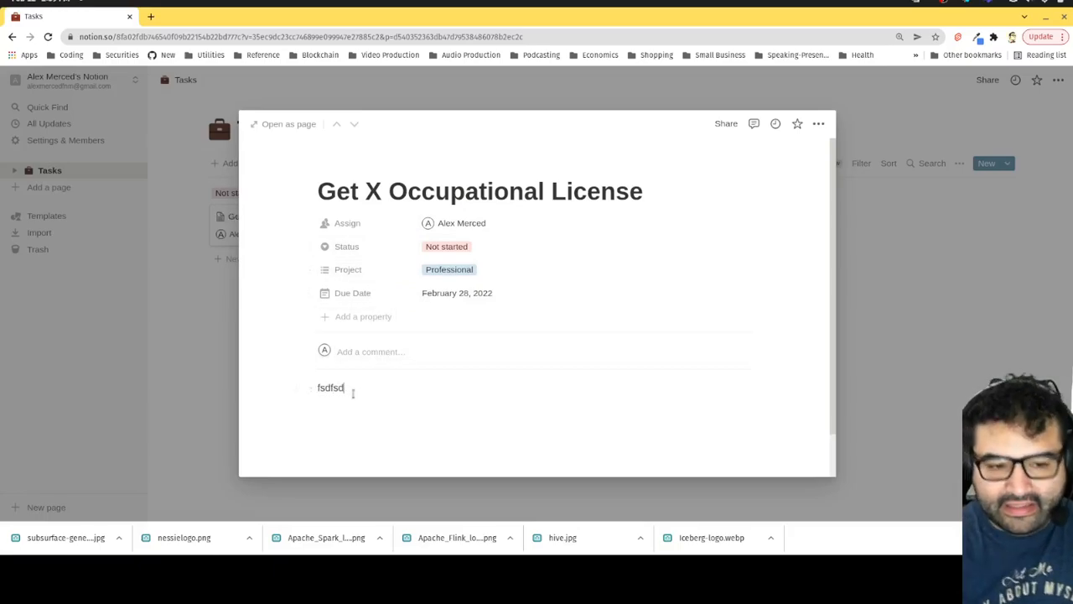
key(BackSpace)
key(BackSpace)
key(BackSpace)
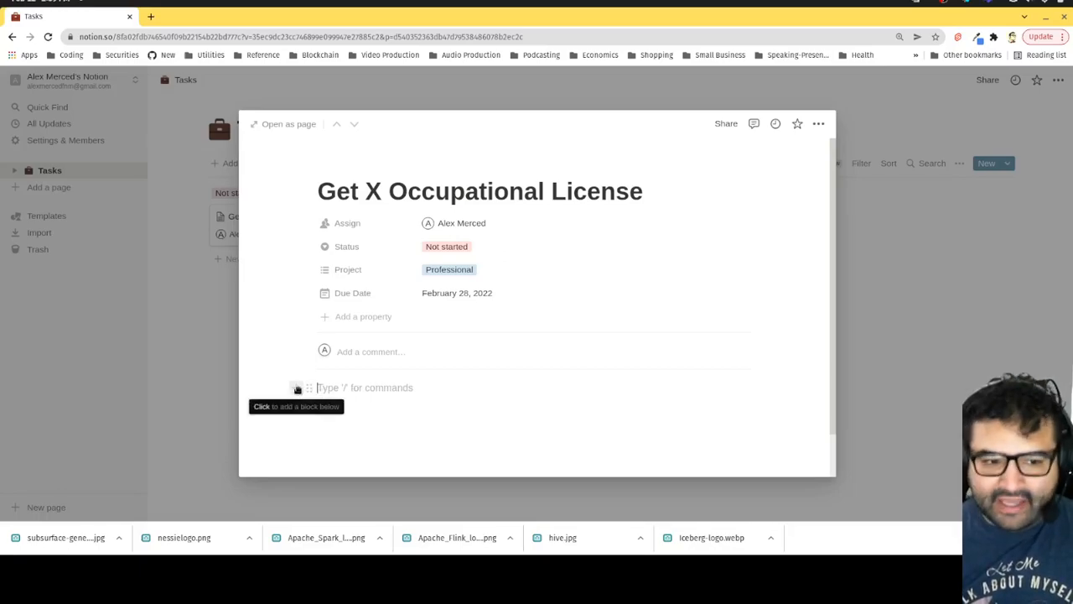
- Browse the block types that can be added to the card body, from basic blocks through databases and media to embeds
click(297, 388)
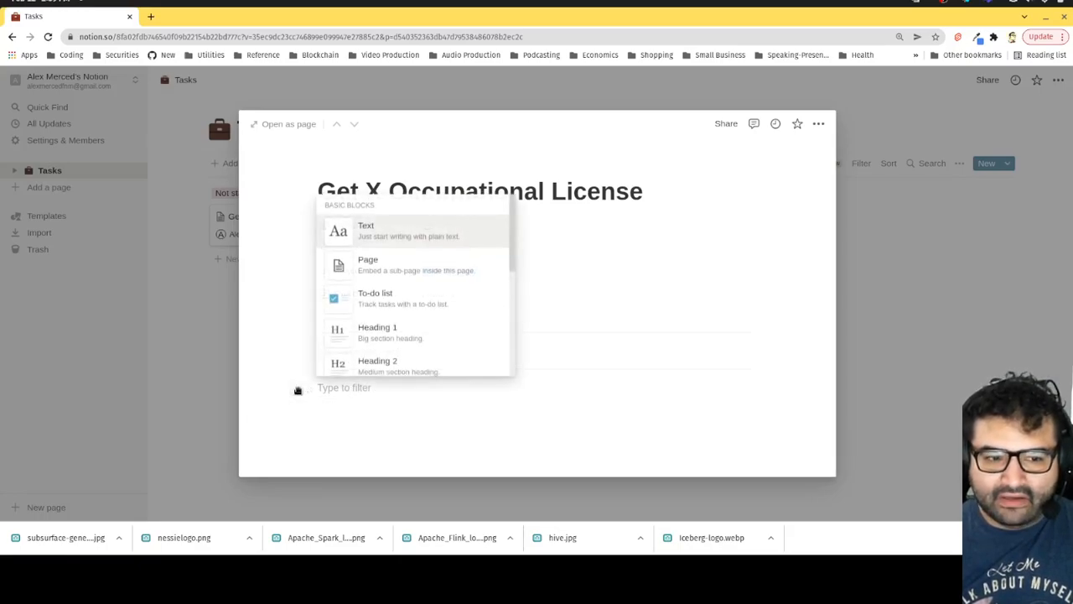
scroll(422, 300, down, 5)
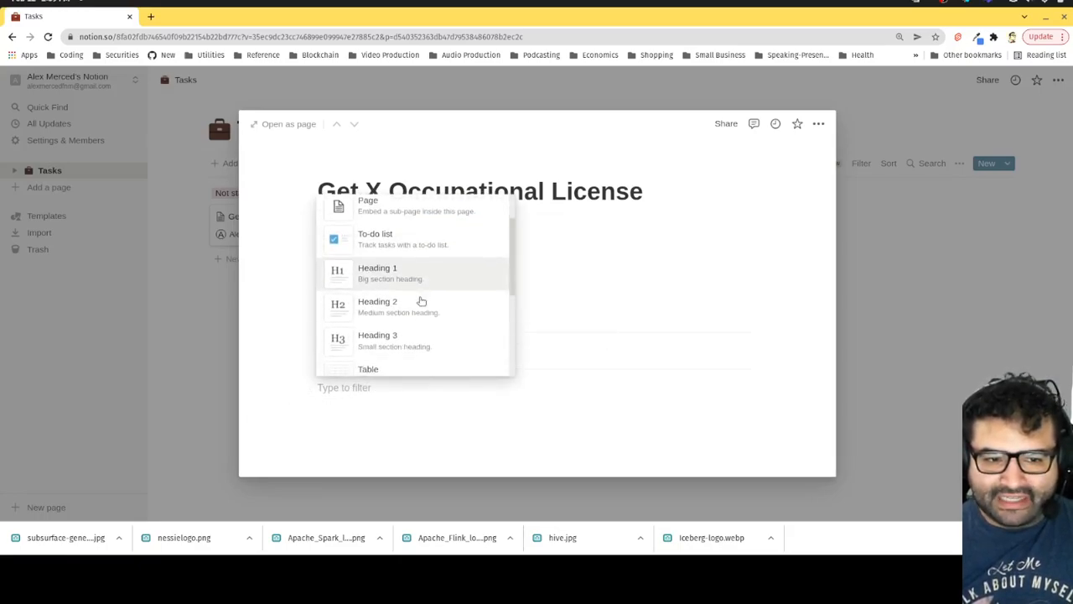
scroll(422, 299, down, 2)
scroll(425, 296, up, 6)
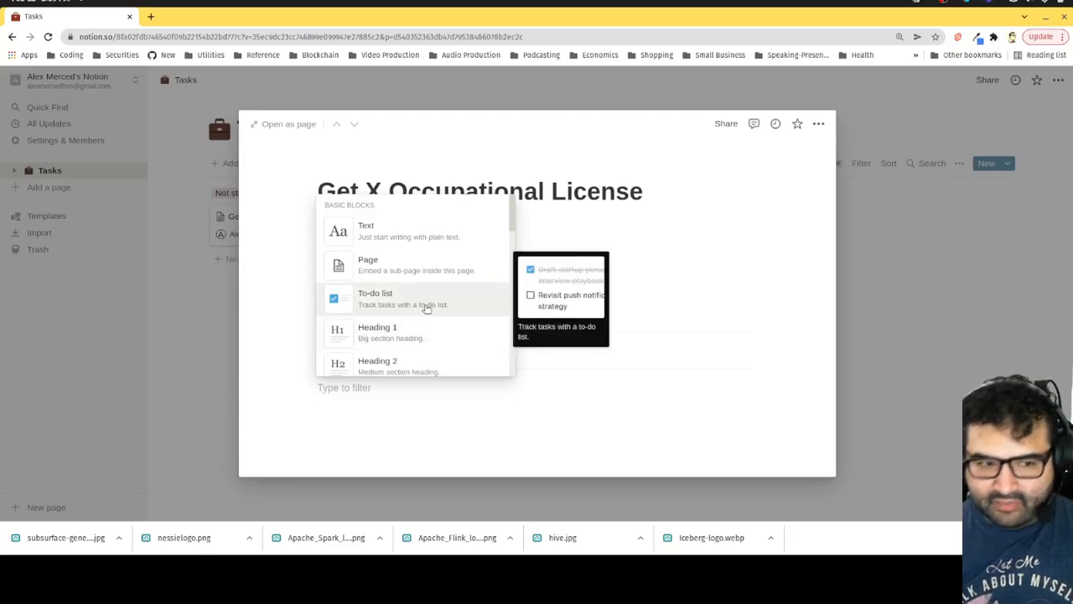
scroll(423, 308, down, 1)
scroll(416, 297, up, 1)
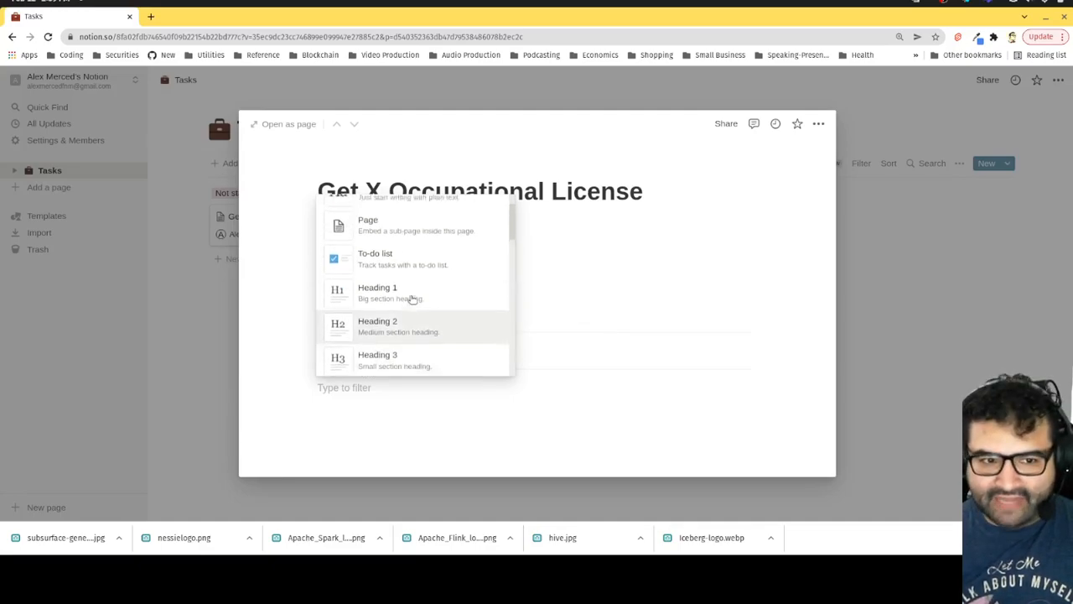
scroll(412, 302, down, 1)
scroll(410, 306, down, 1)
scroll(408, 312, down, 1)
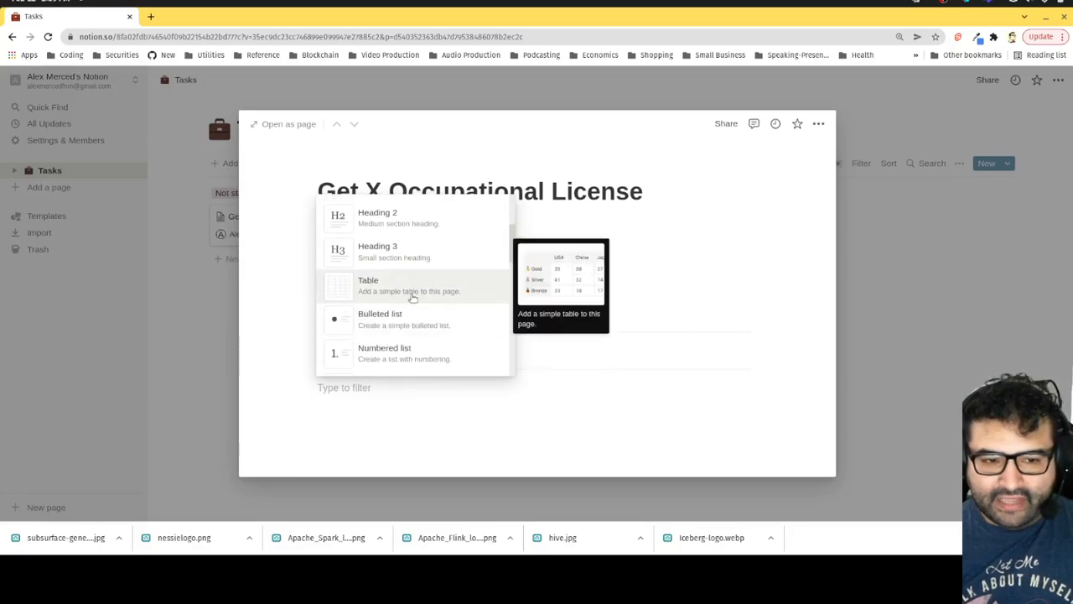
scroll(422, 351, down, 3)
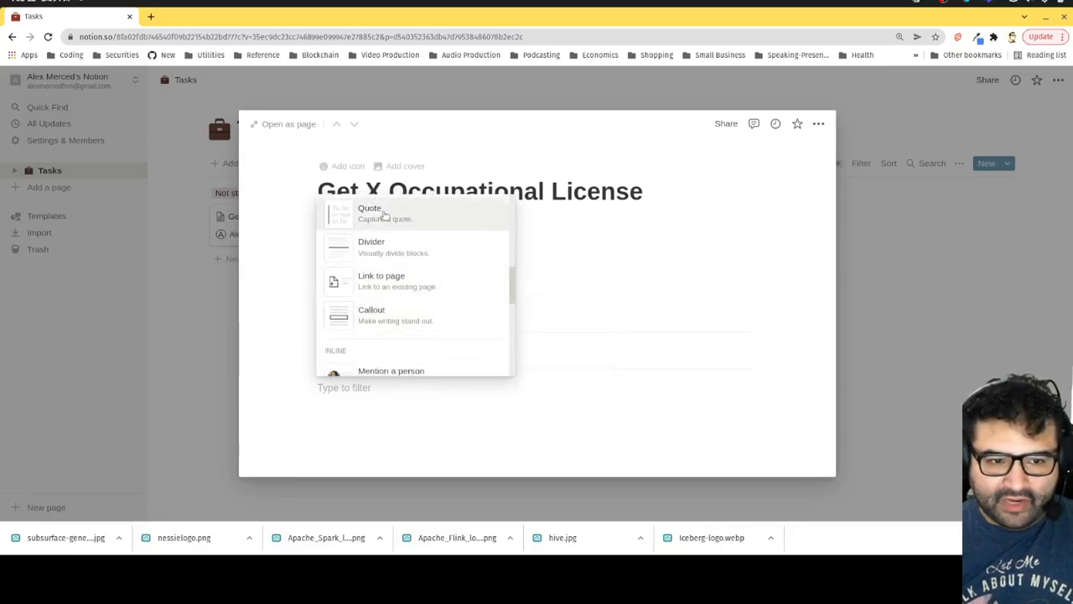
scroll(378, 317, down, 5)
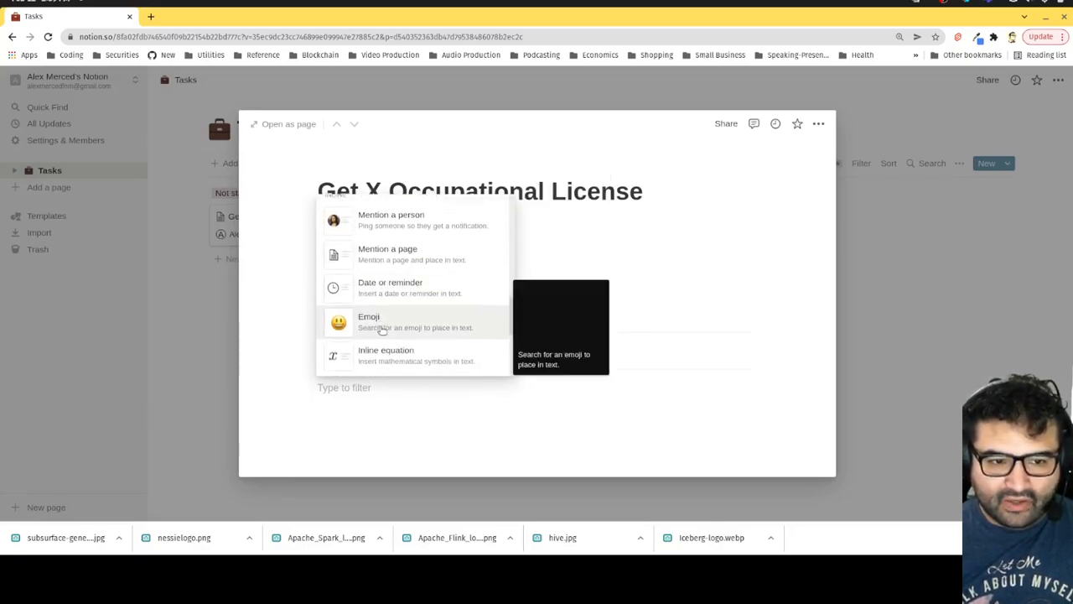
scroll(384, 327, down, 5)
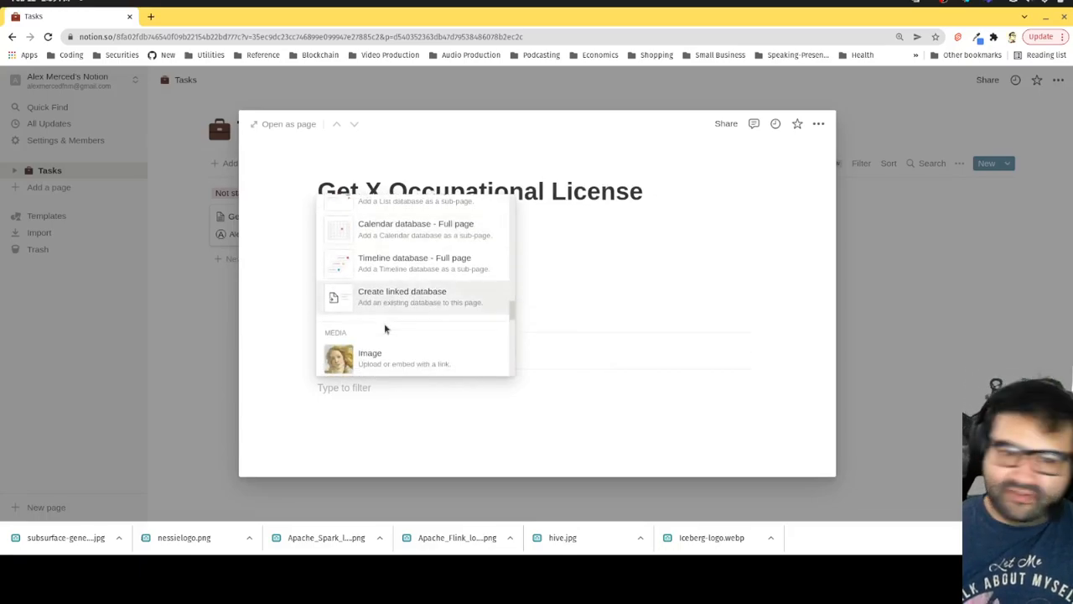
scroll(392, 321, up, 6)
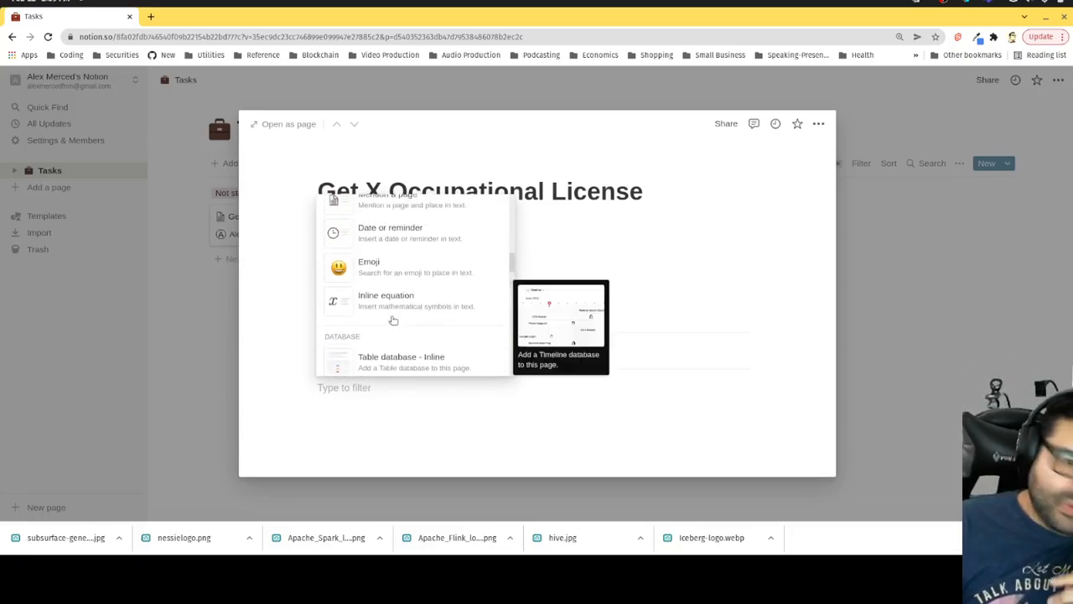
scroll(392, 321, down, 2)
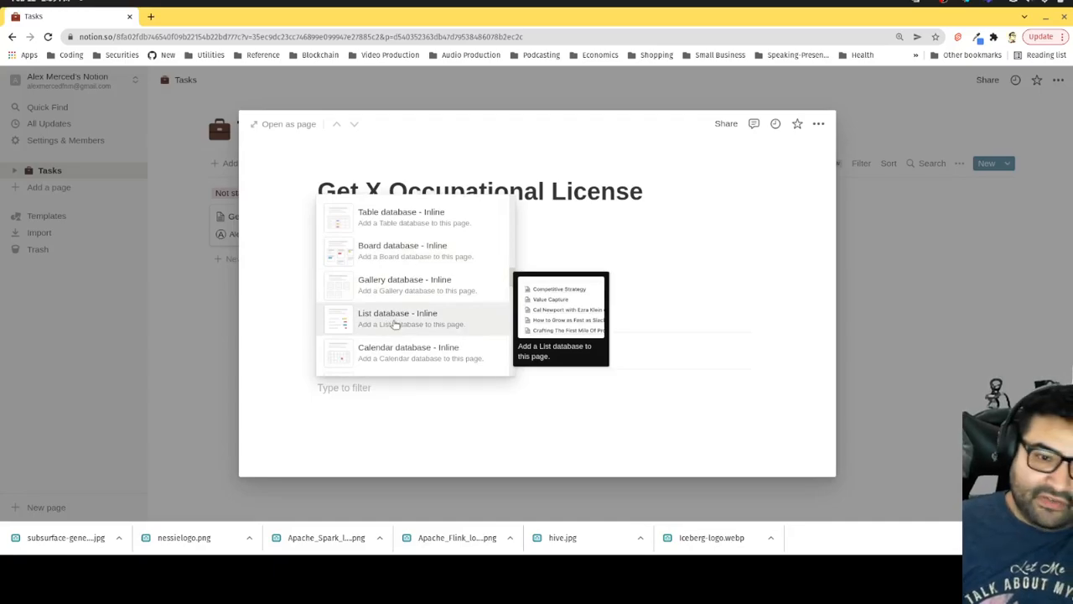
scroll(409, 289, down, 3)
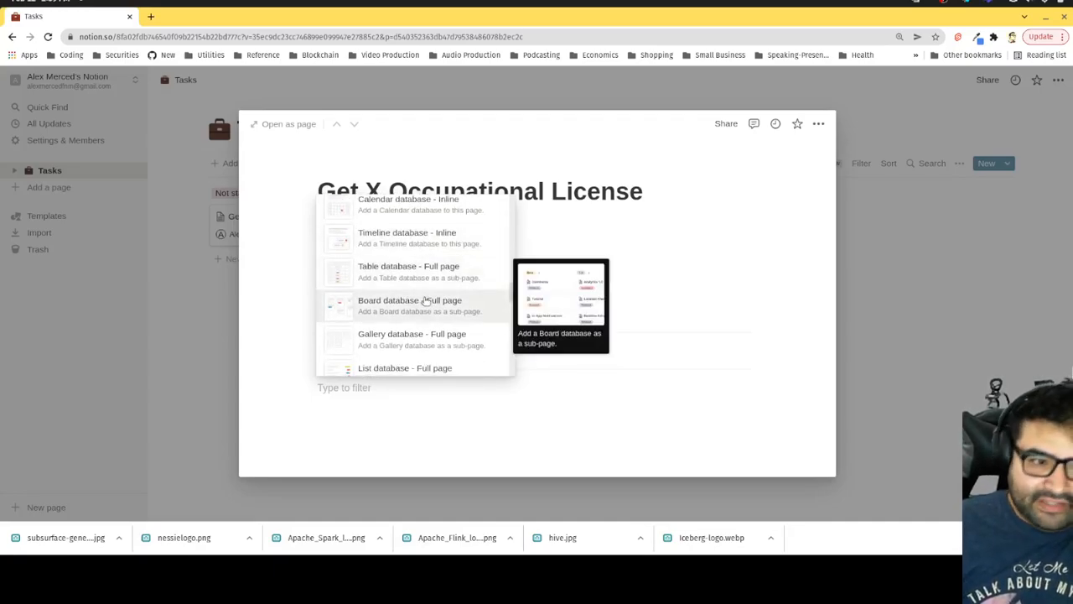
scroll(423, 306, up, 3)
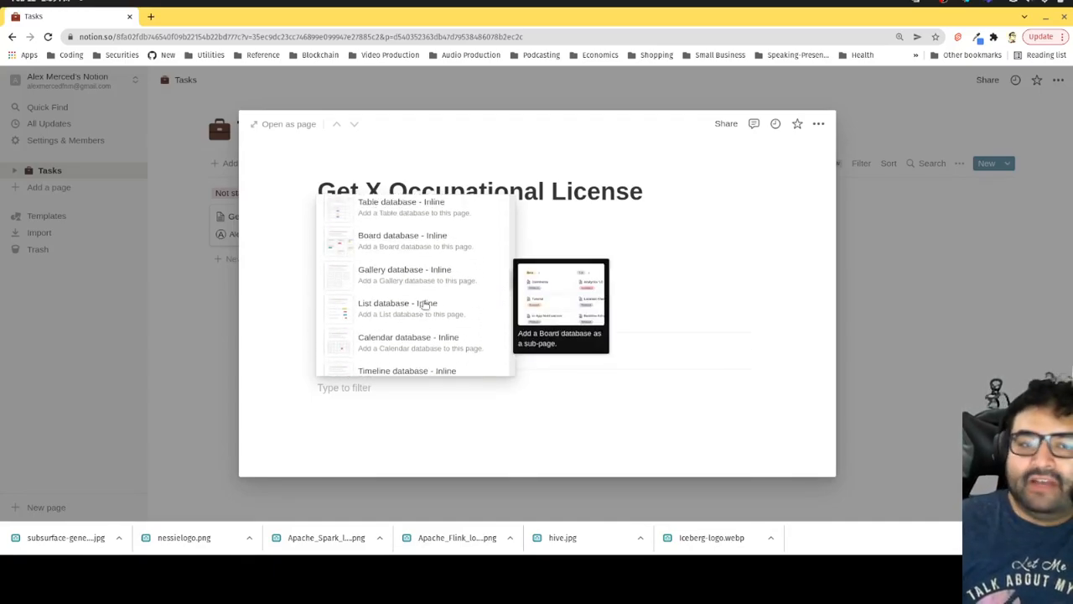
scroll(421, 329, up, 4)
scroll(386, 335, down, 2)
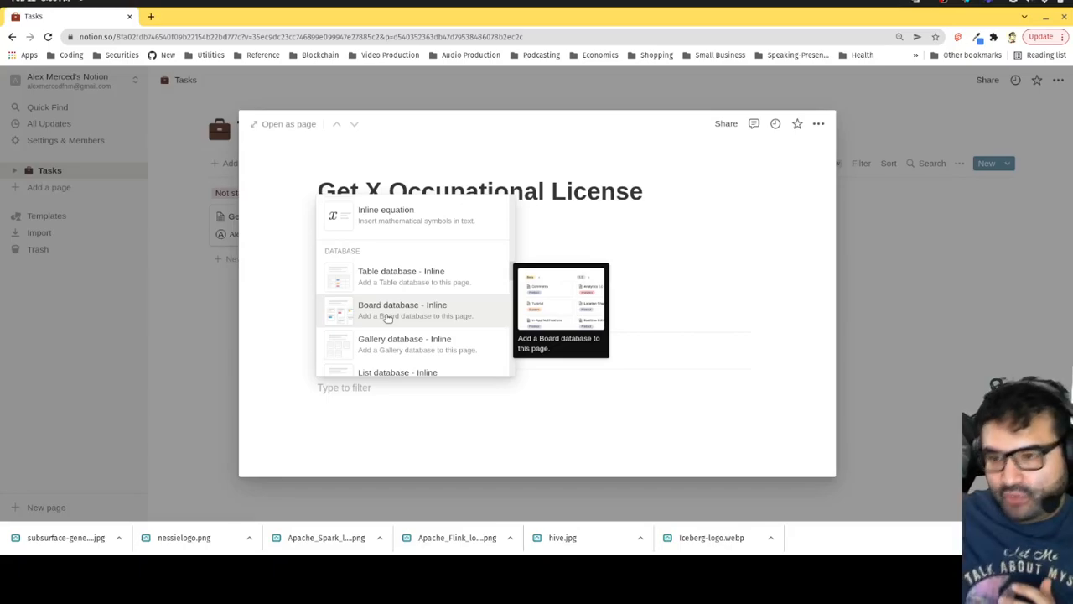
scroll(386, 317, down, 8)
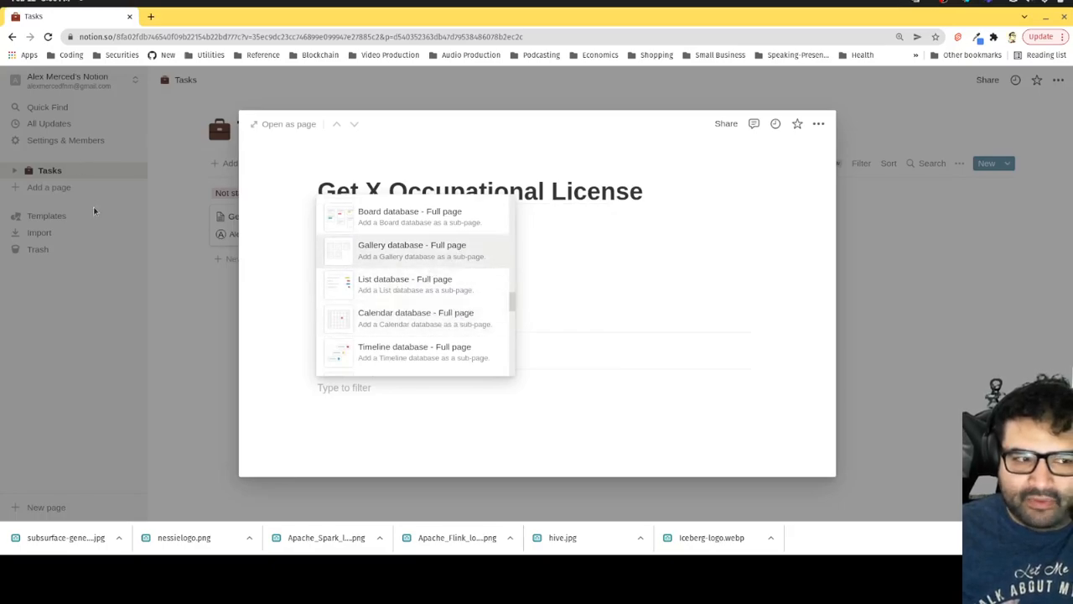
scroll(424, 312, down, 4)
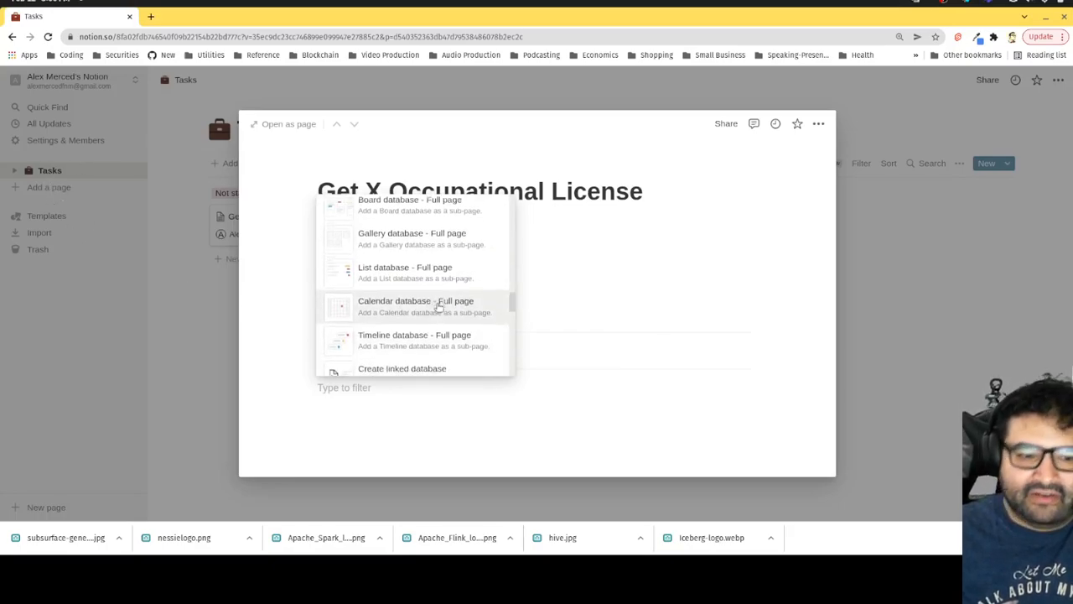
scroll(435, 317, down, 1)
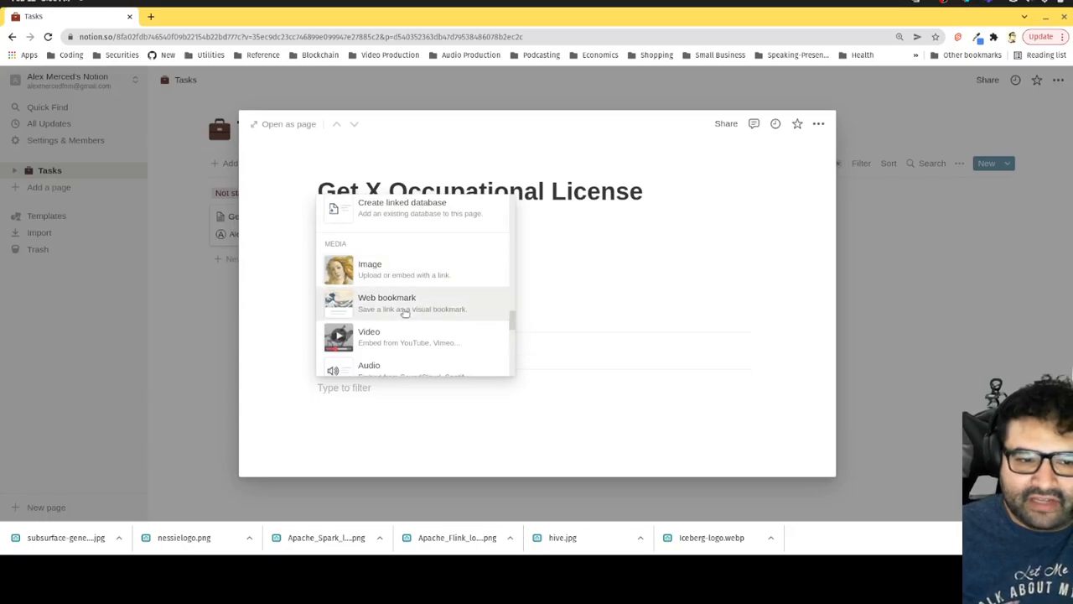
scroll(414, 335, down, 4)
scroll(414, 334, down, 6)
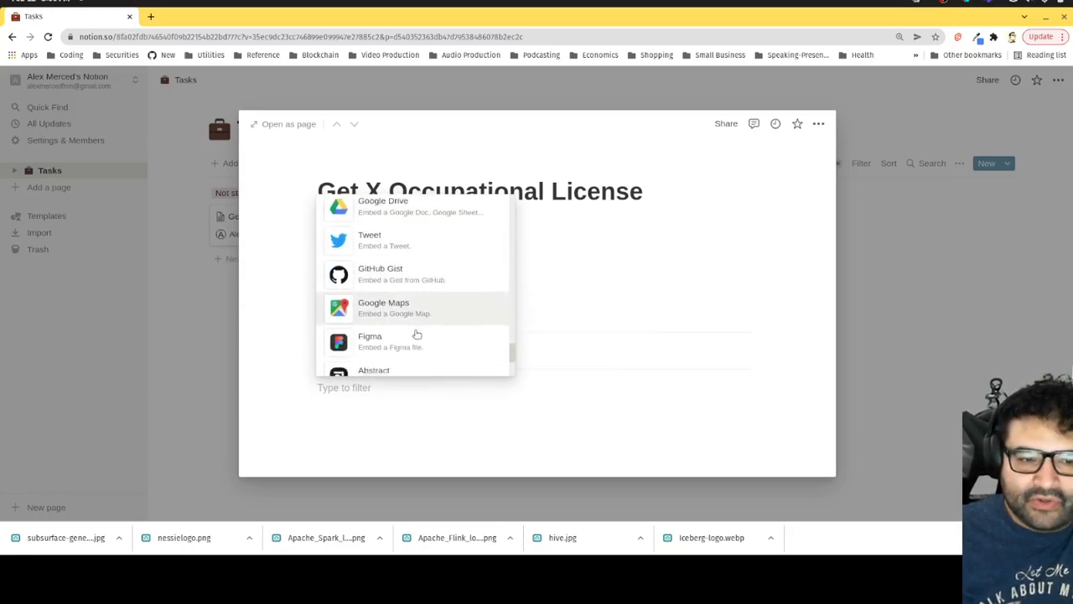
scroll(417, 335, down, 8)
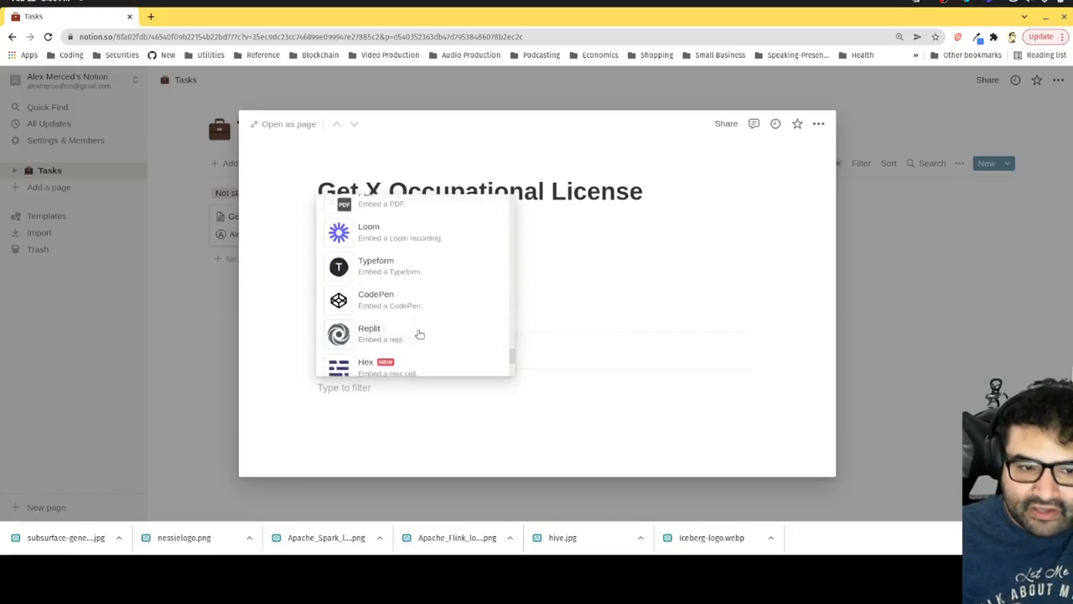
click(580, 409)
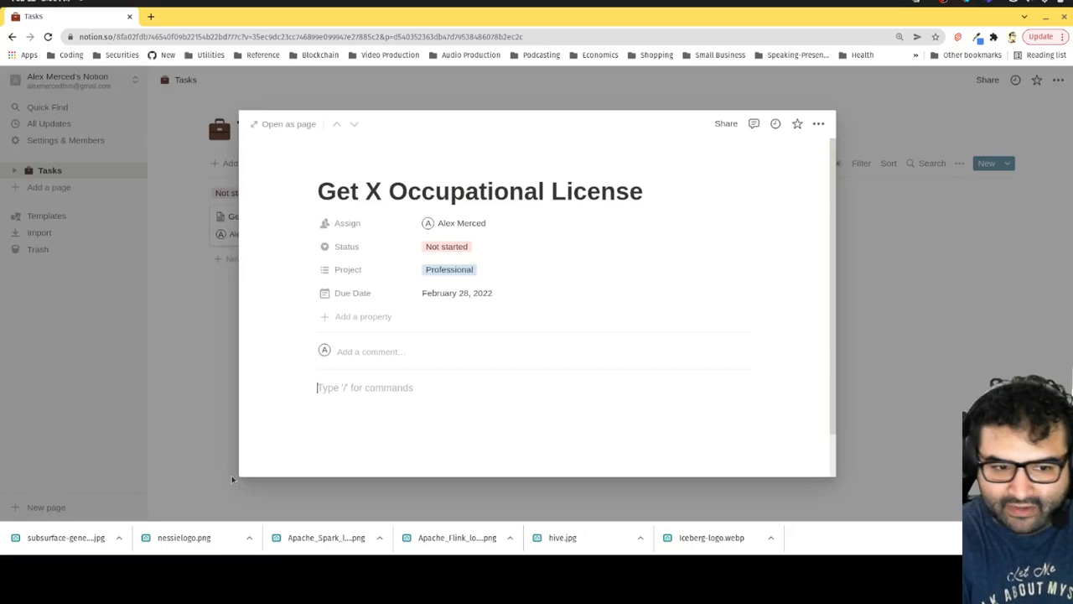
- Add a second-level heading "Hello" with an empty code block below it in the card body, and close the card
text(## Hello)
key(Return)
text(`)
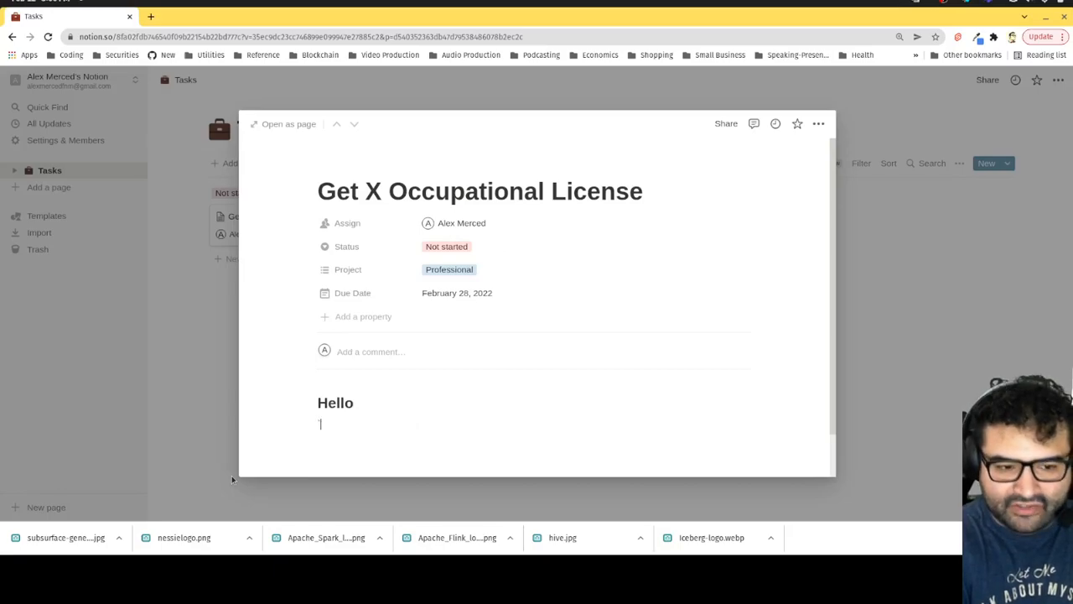
text(``)
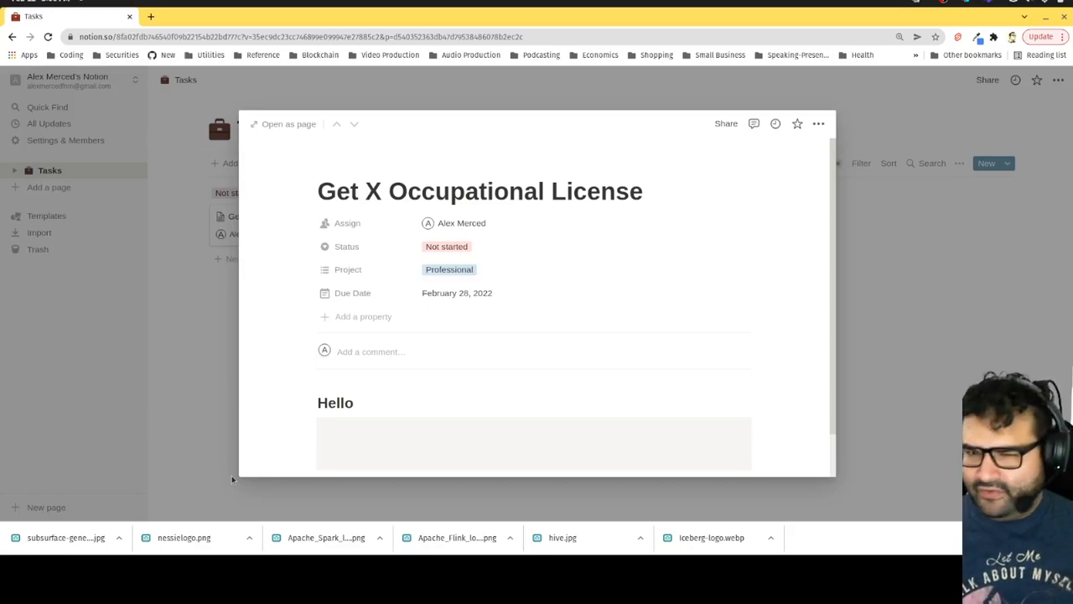
click(216, 338)
drag(309, 232, 252, 233)
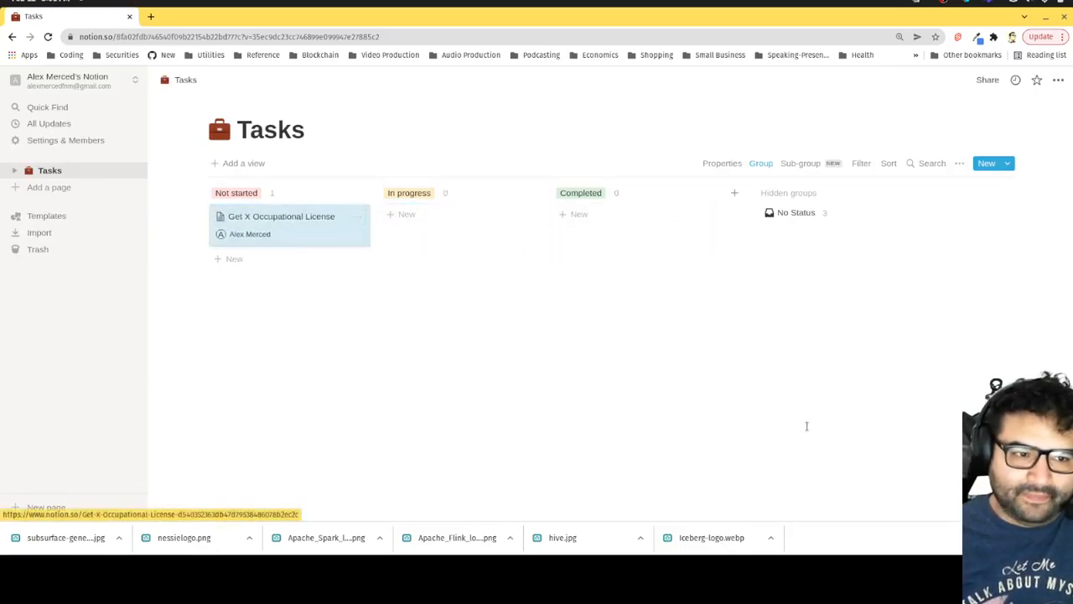
click(813, 193)
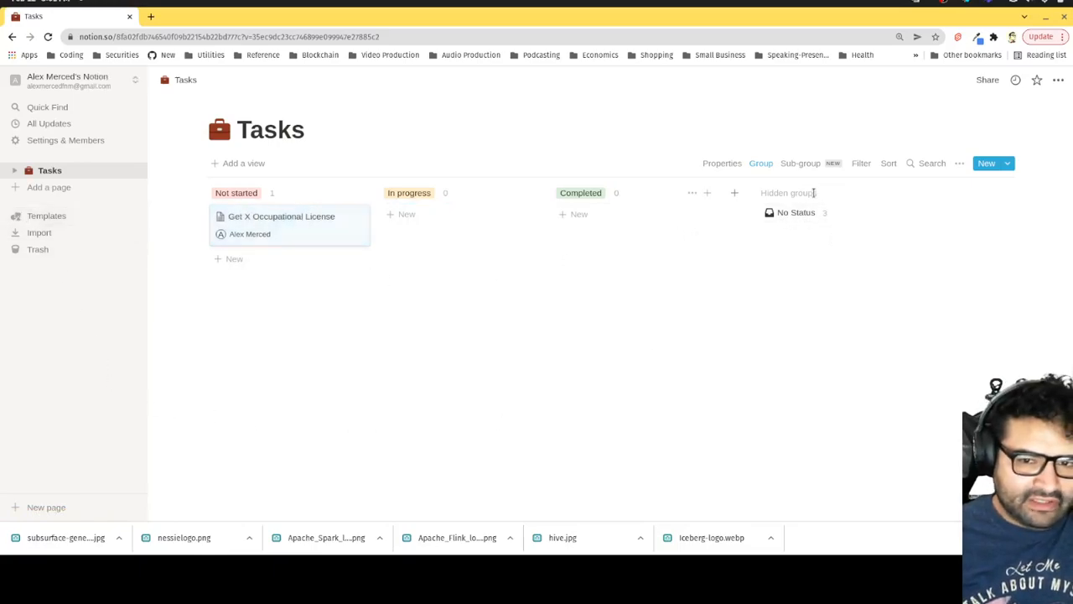
click(834, 210)
click(850, 194)
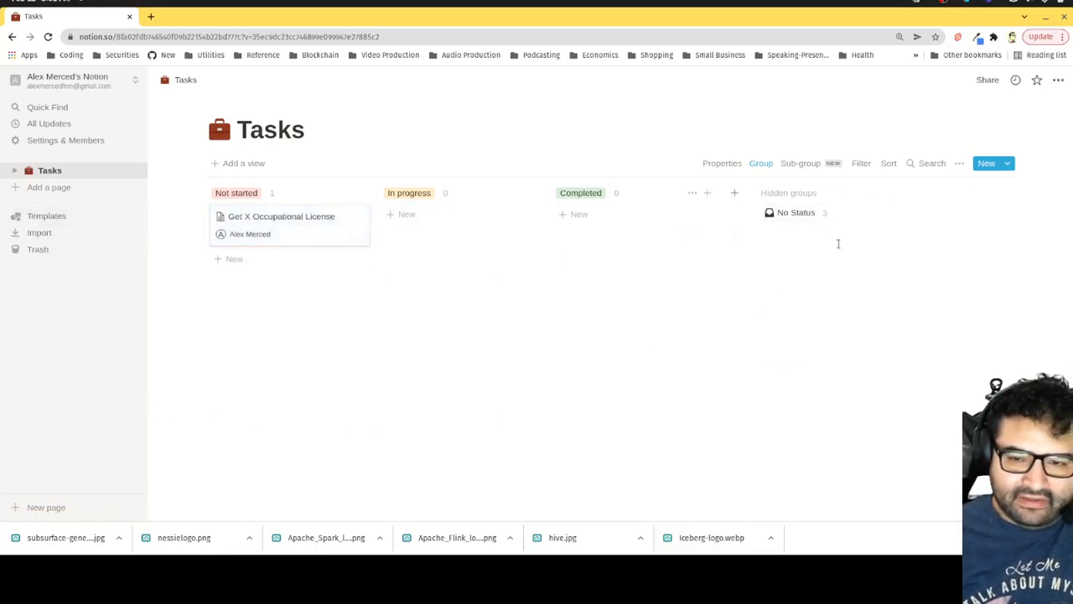
click(358, 218)
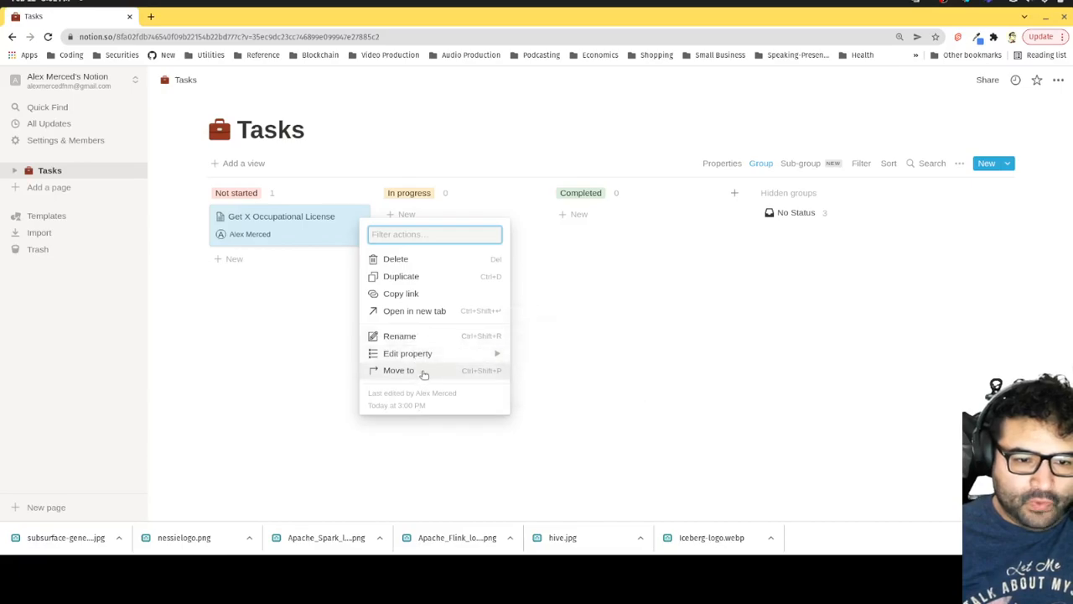
click(309, 317)
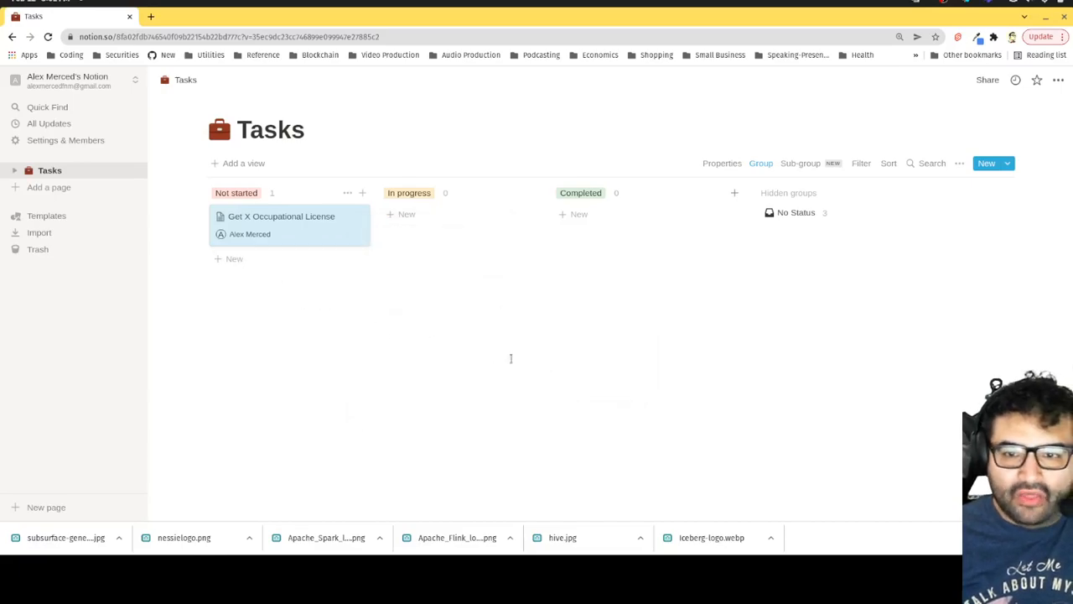
- Try showing the Status property and the Due Date property on the board's cards, hiding each one again
click(729, 169)
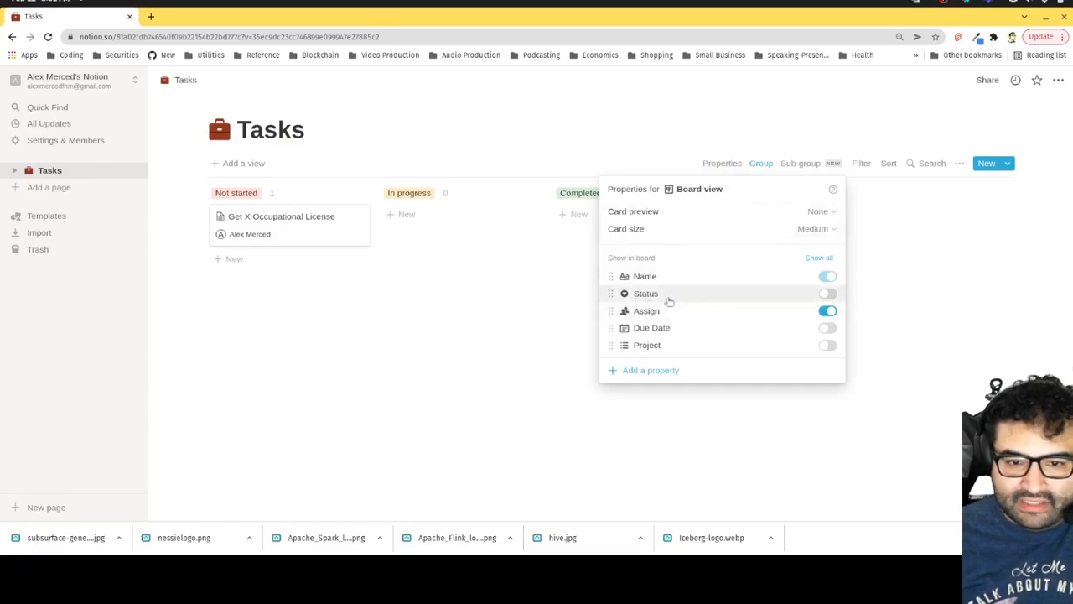
click(825, 295)
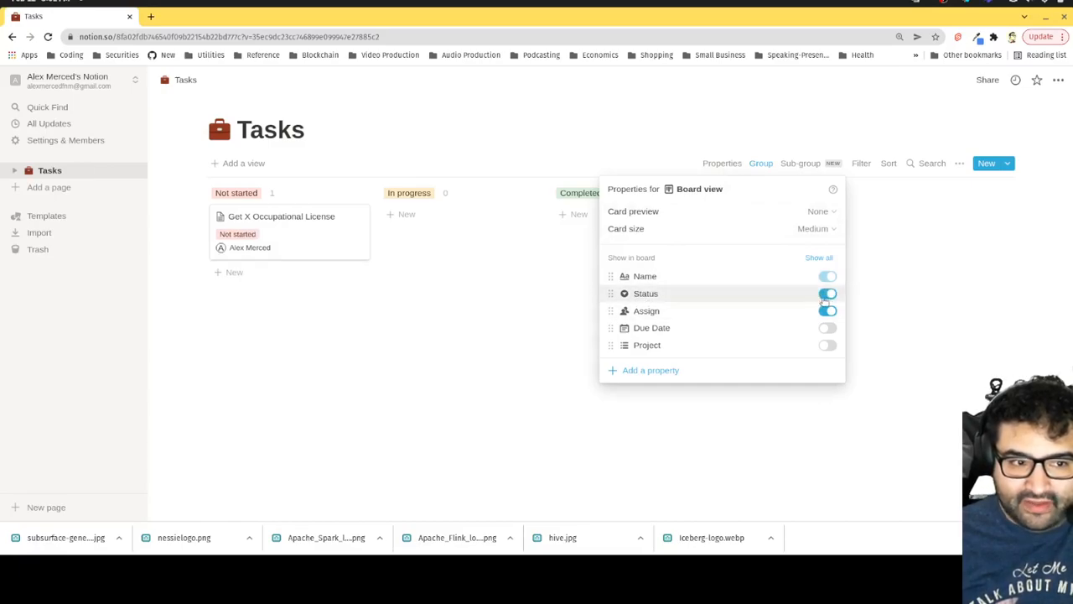
click(827, 294)
click(827, 327)
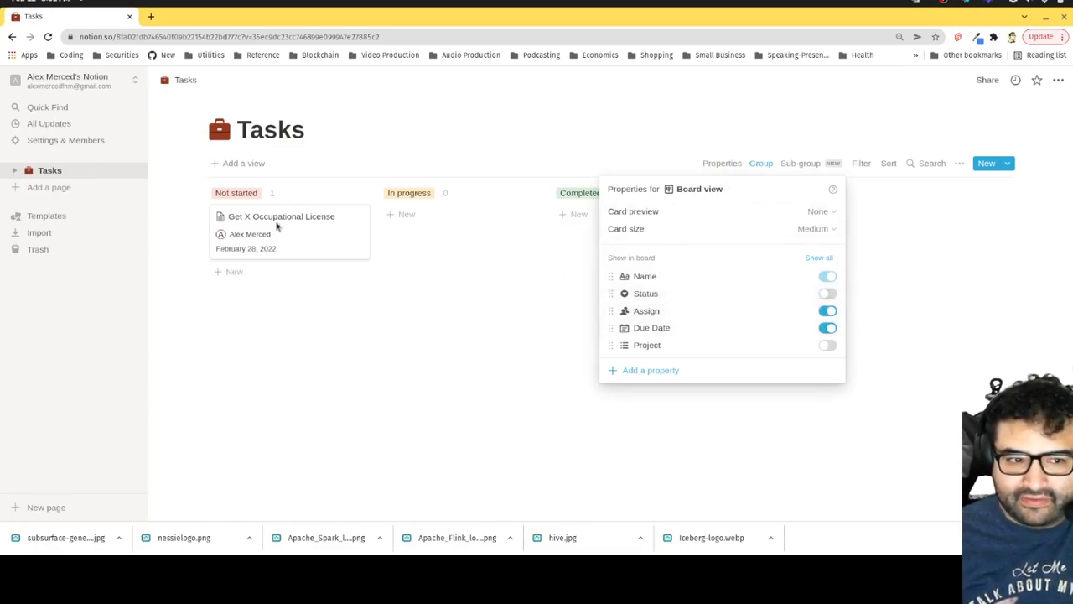
click(829, 329)
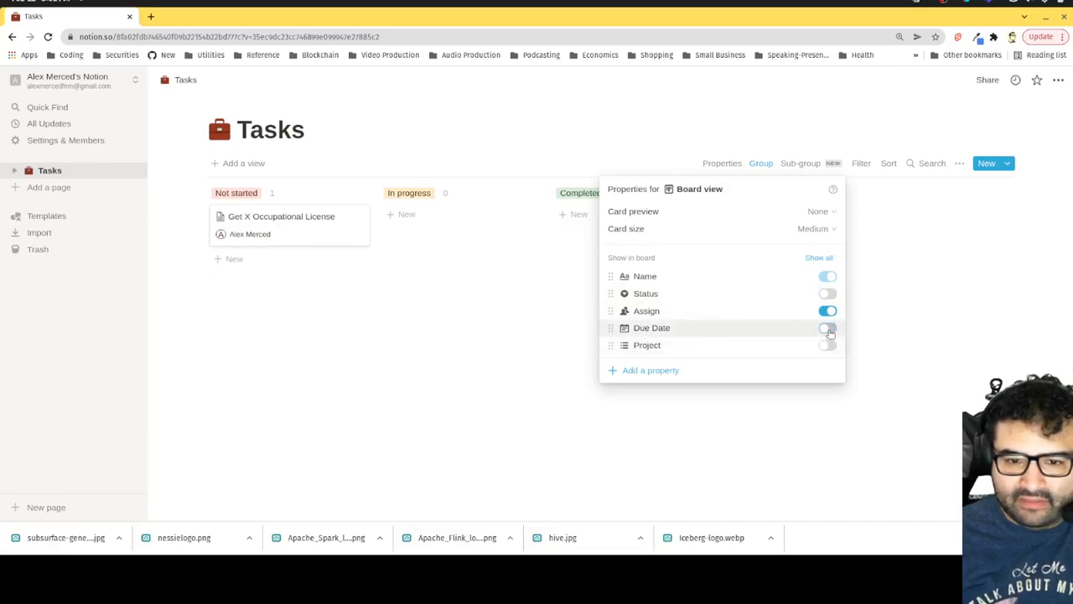
- Try the Large card size for the board view, and settle on Small
click(826, 238)
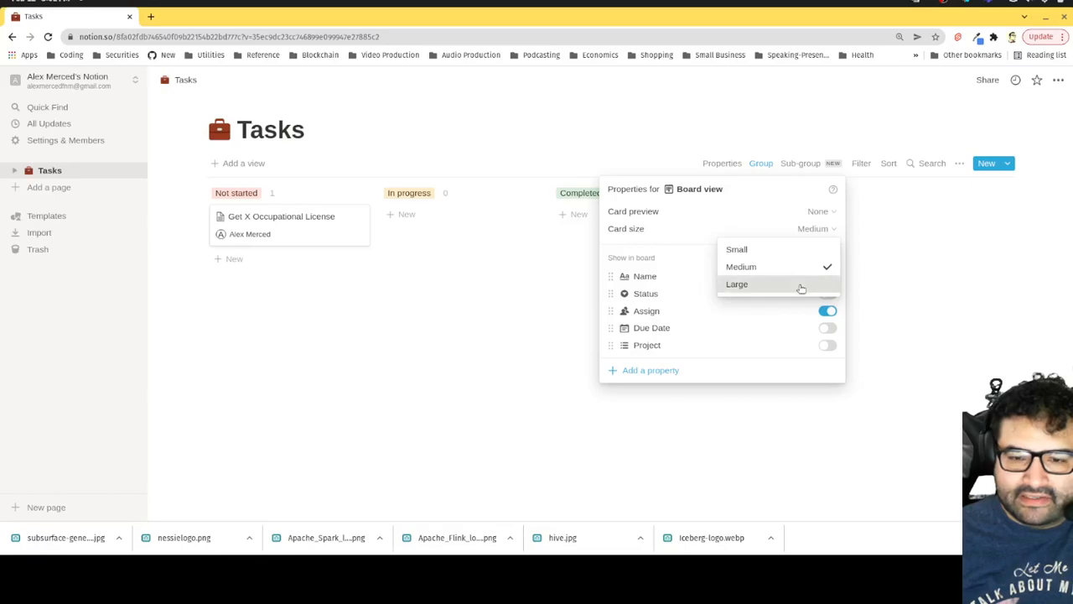
click(801, 284)
click(817, 228)
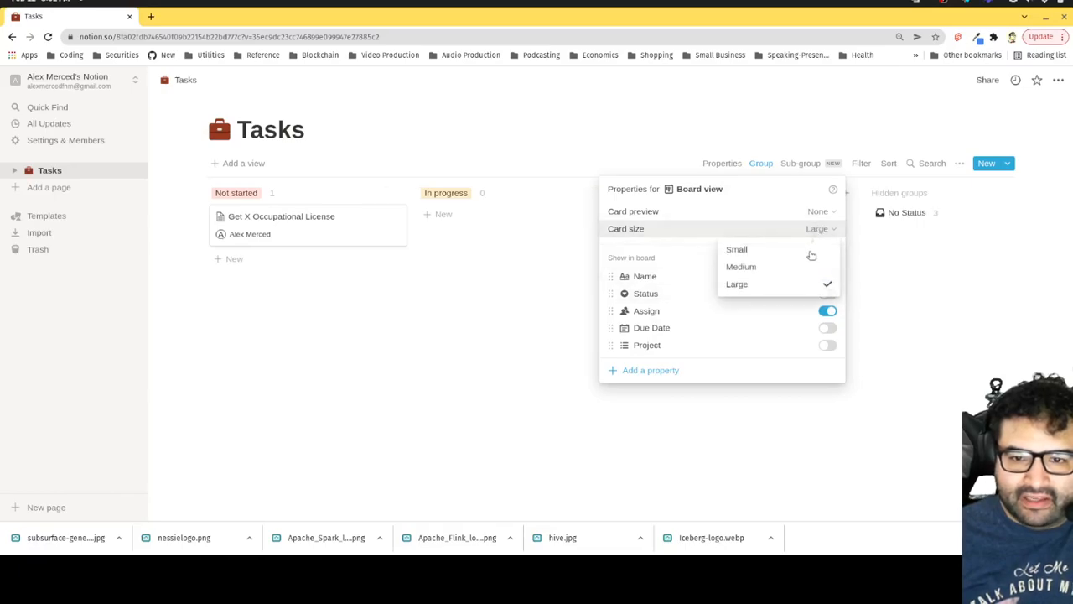
click(810, 251)
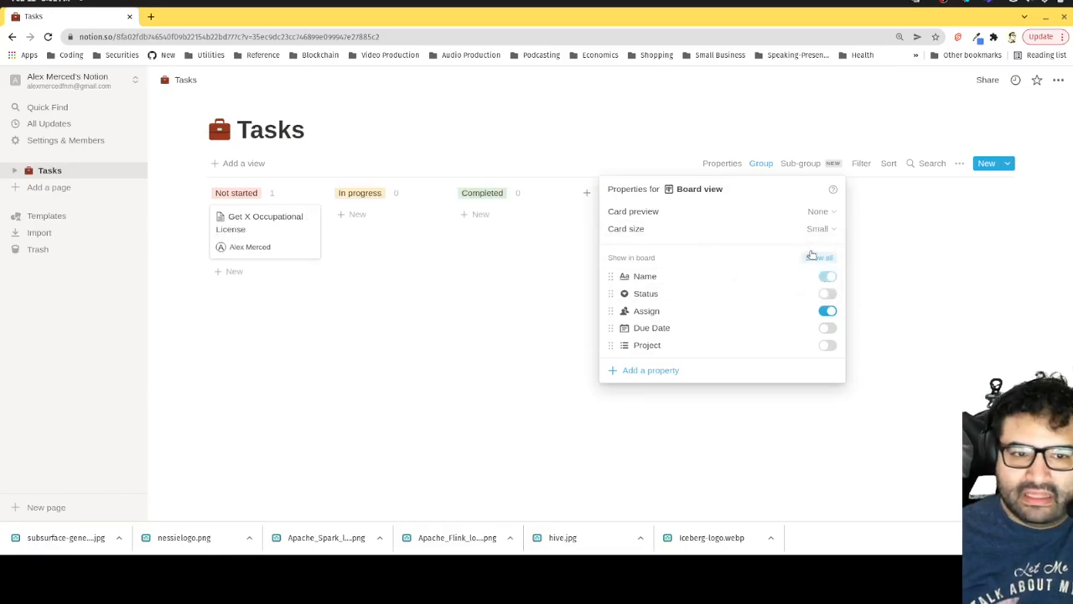
click(722, 164)
- Group the Tasks board by the Project property
click(757, 164)
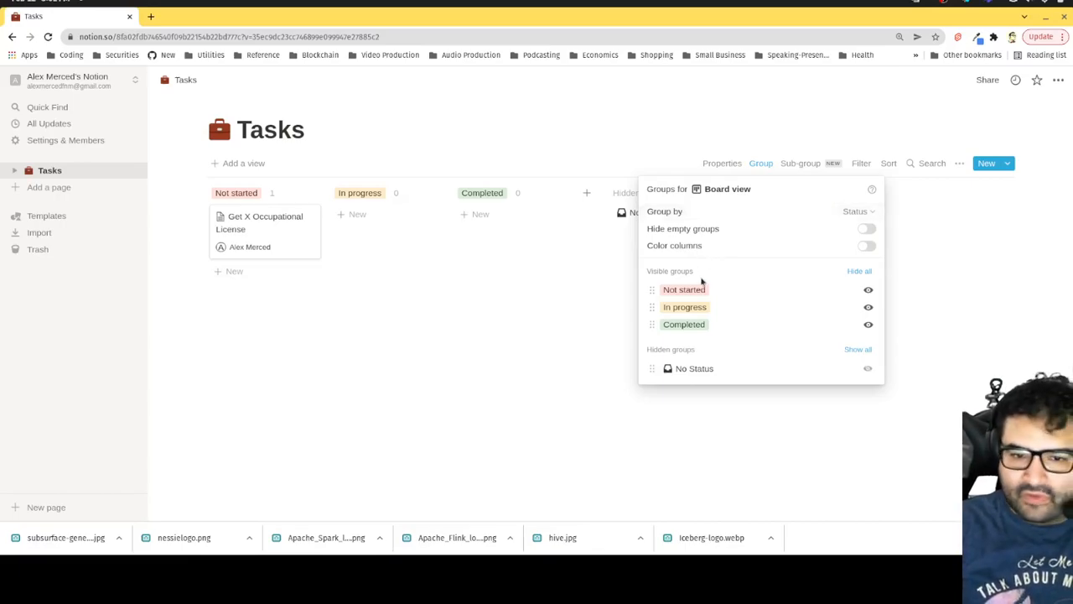
click(734, 211)
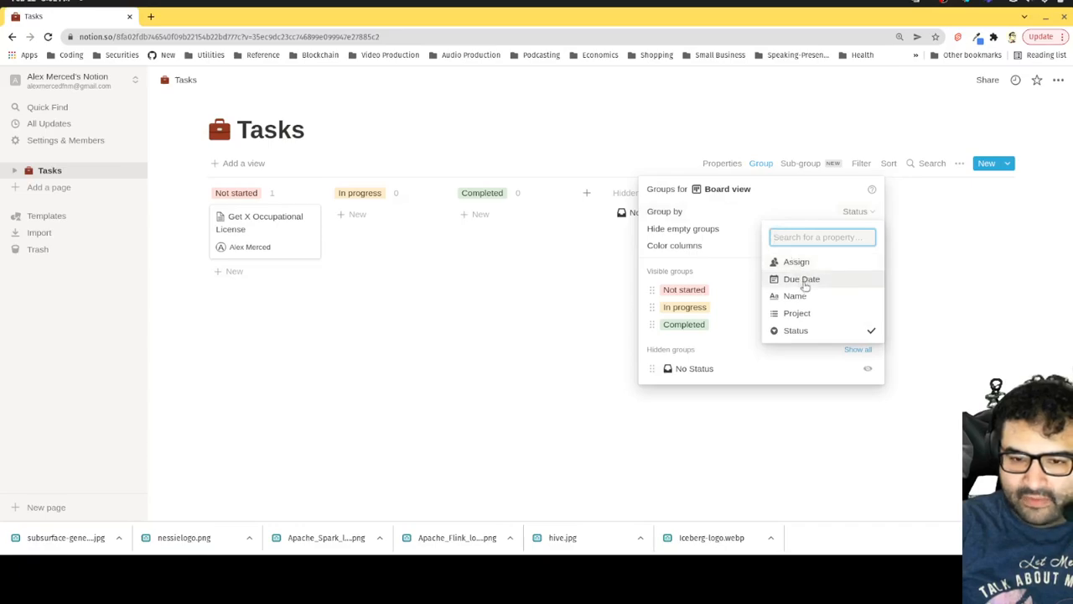
click(798, 312)
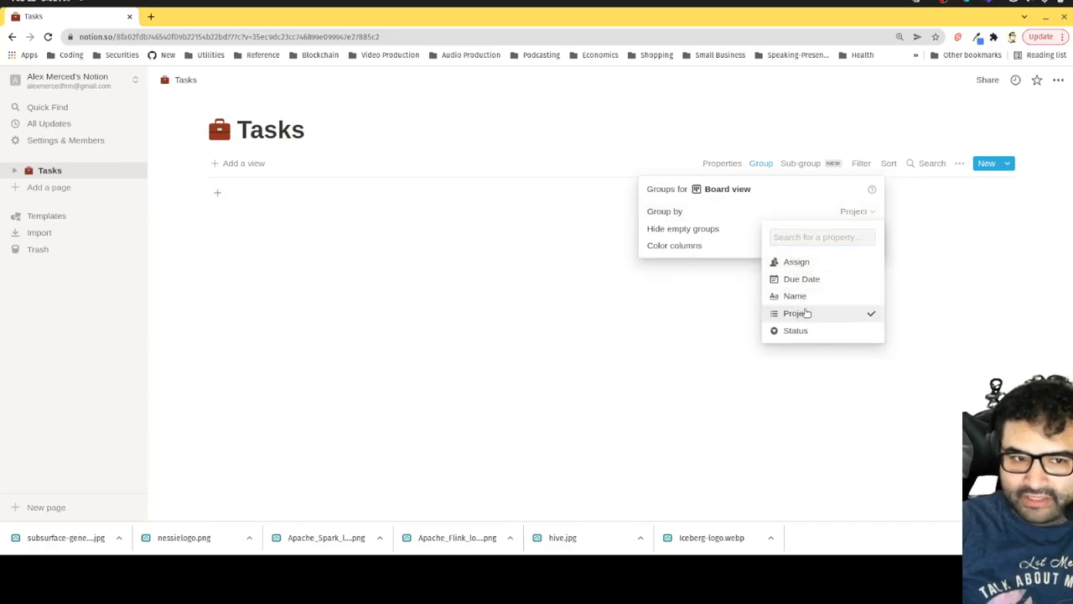
click(536, 369)
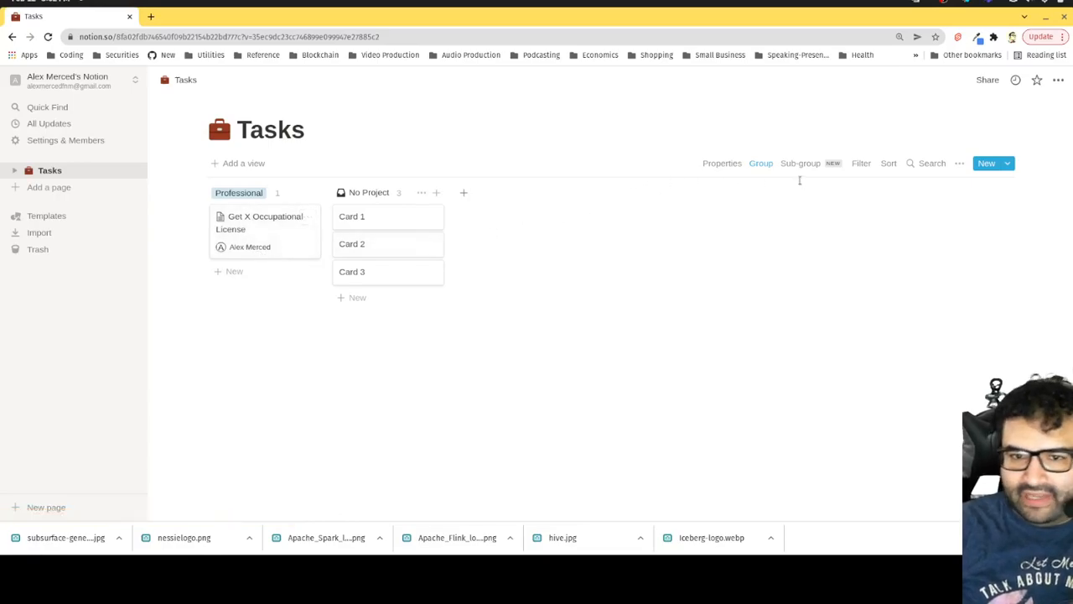
- Change the board's grouping to the Status property
click(769, 167)
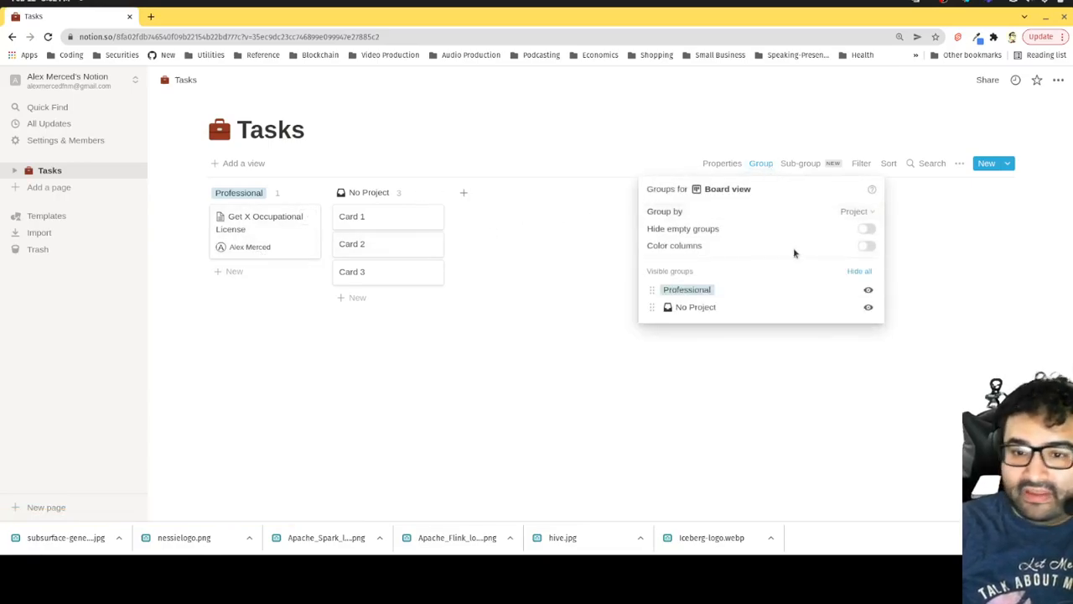
click(744, 215)
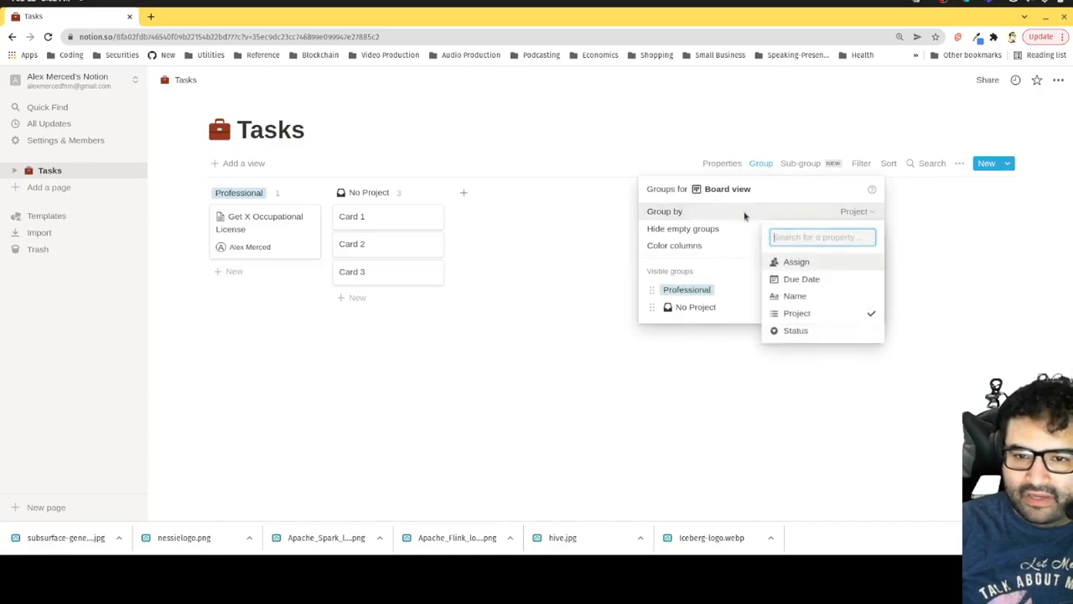
click(794, 331)
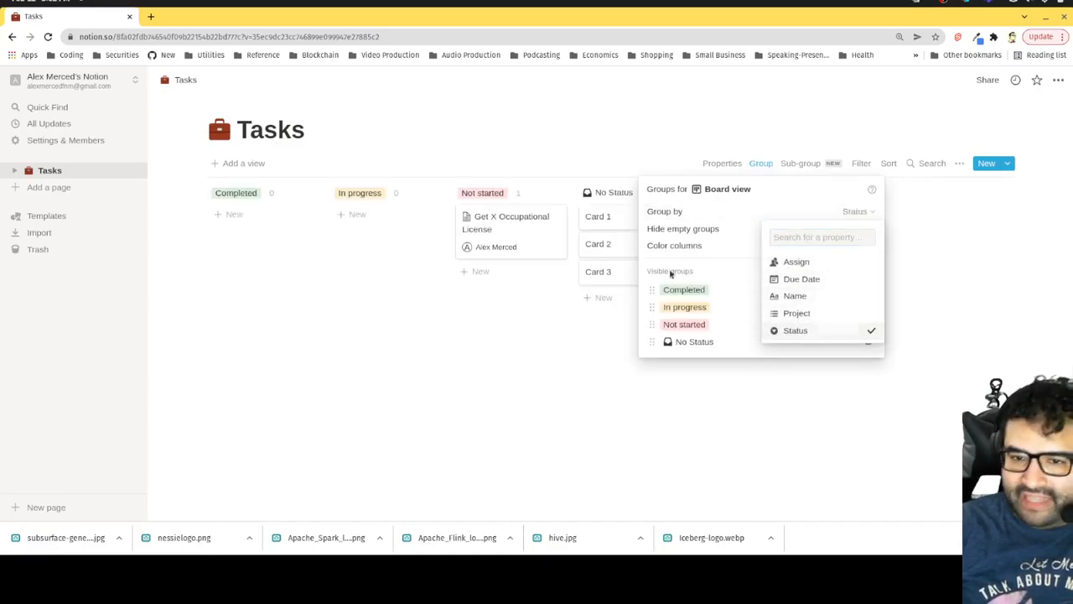
click(715, 253)
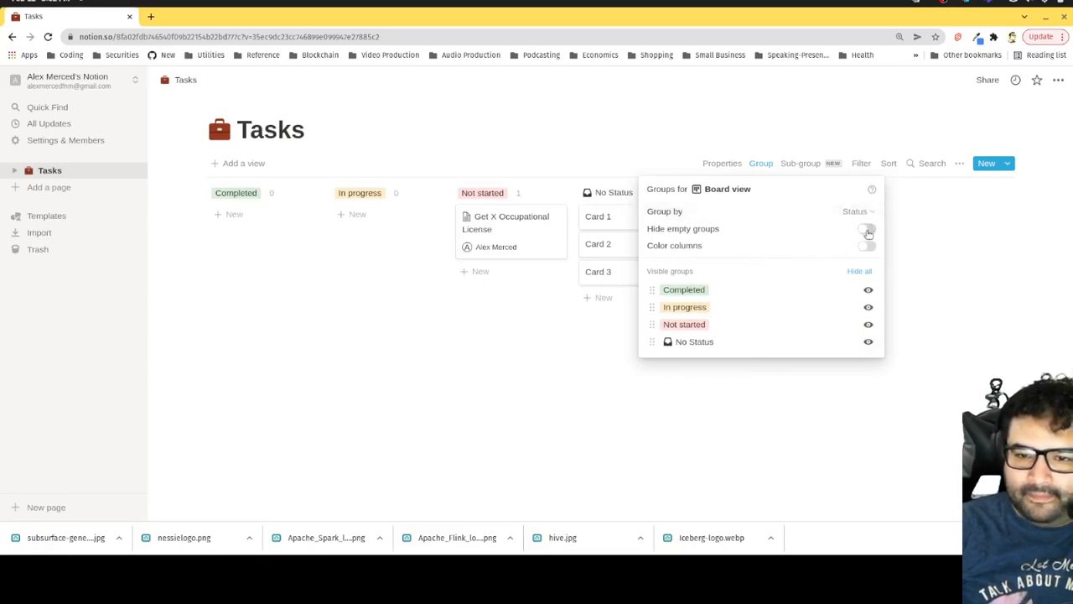
- Sub-group the Tasks board by the Assign property
click(810, 171)
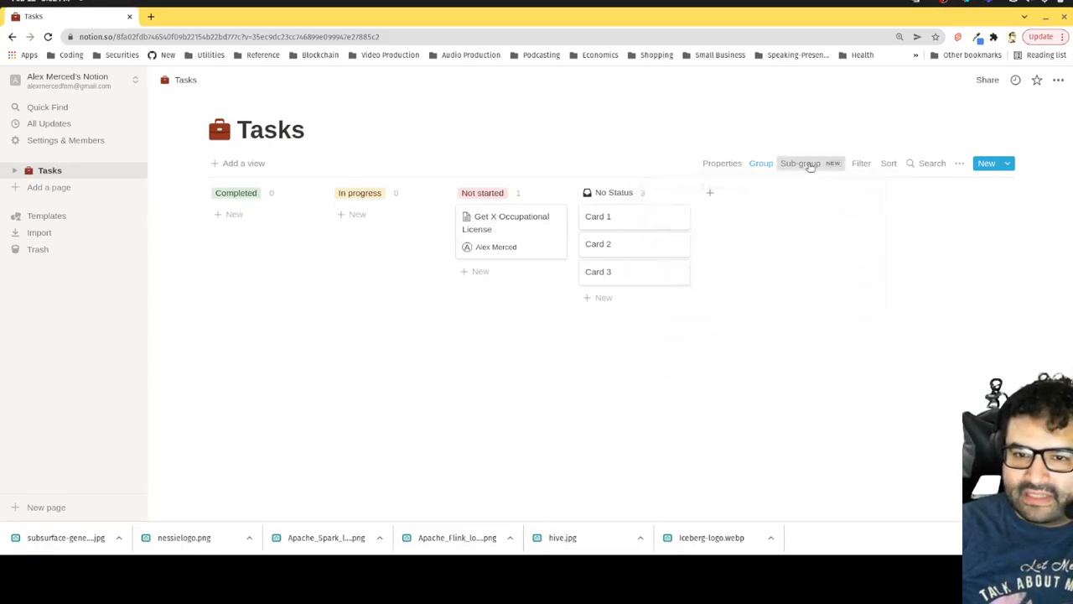
click(810, 171)
click(795, 215)
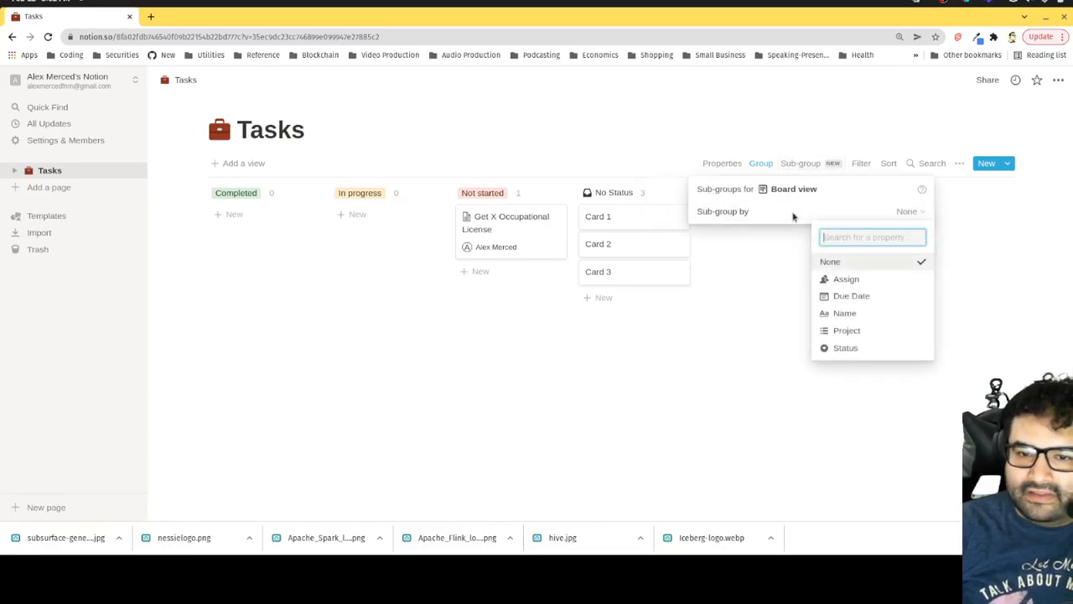
click(845, 282)
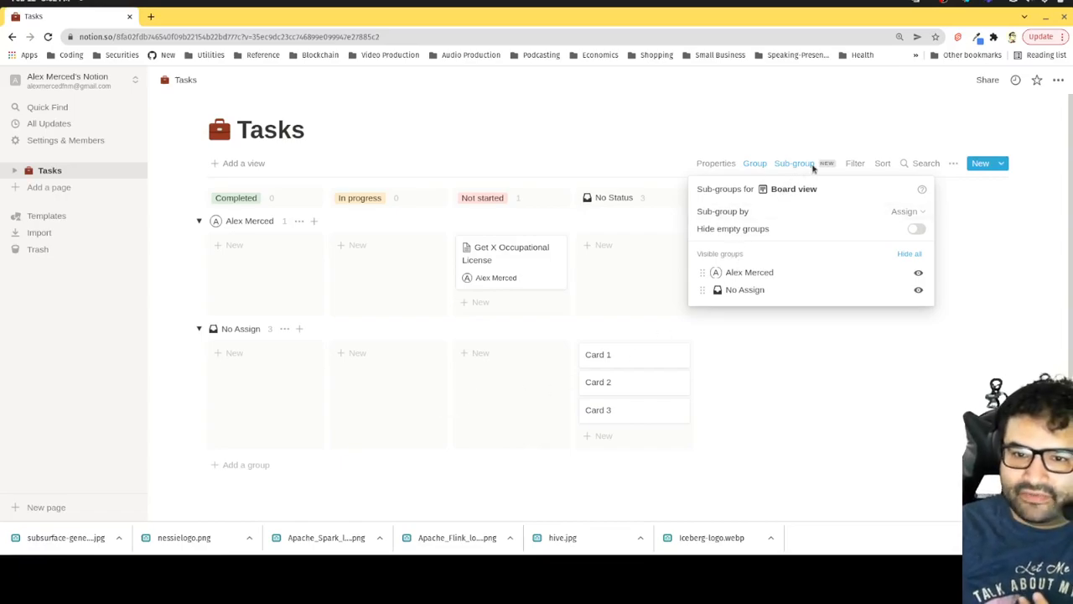
- Examine the filter, sort and card template options of the Tasks board without applying any of them
click(850, 164)
click(851, 163)
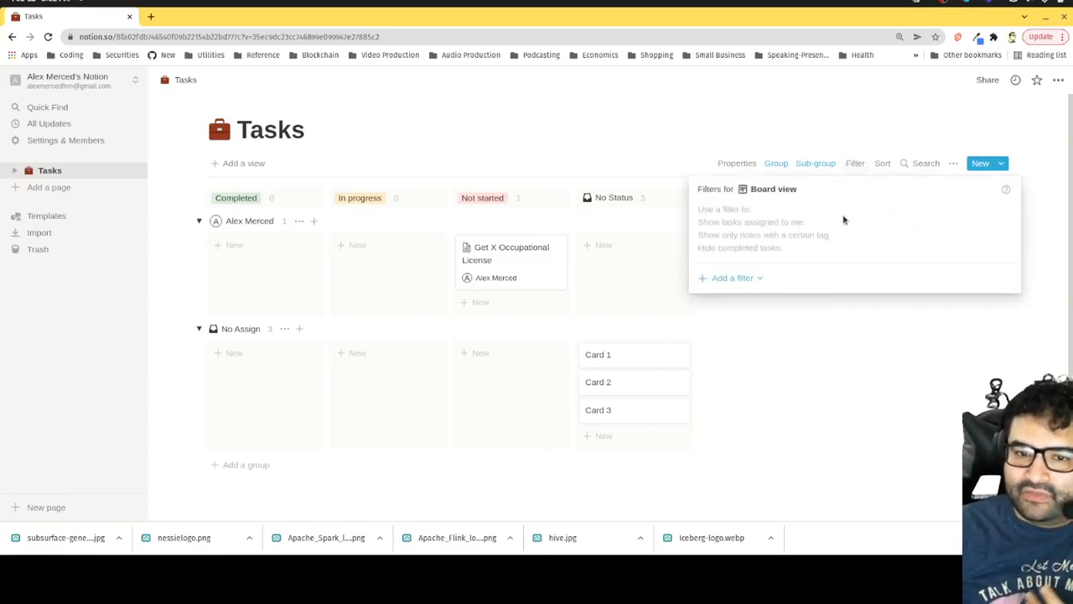
click(758, 278)
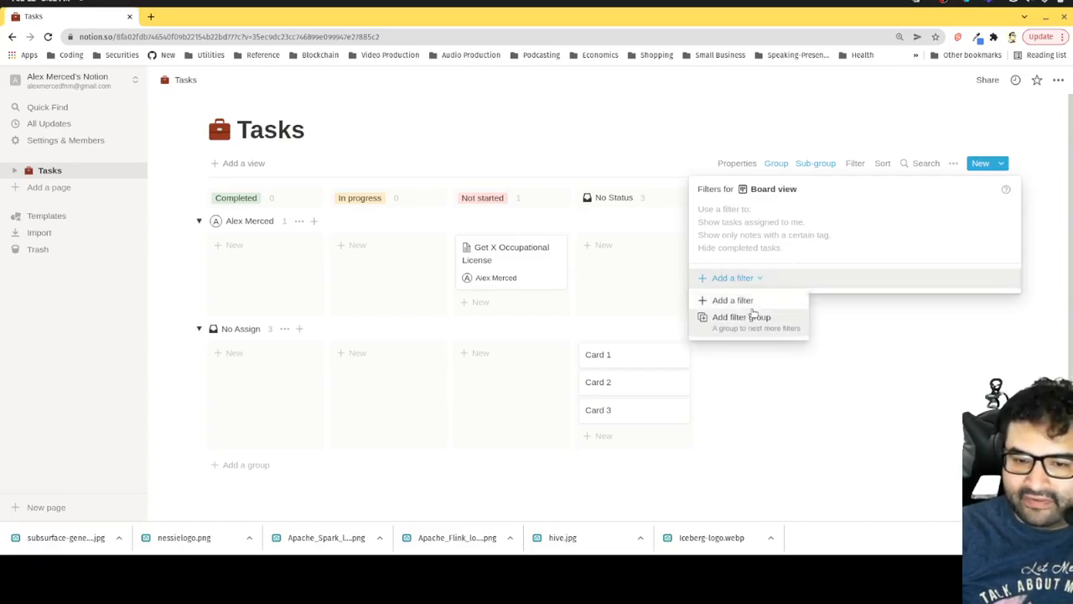
click(883, 167)
click(887, 165)
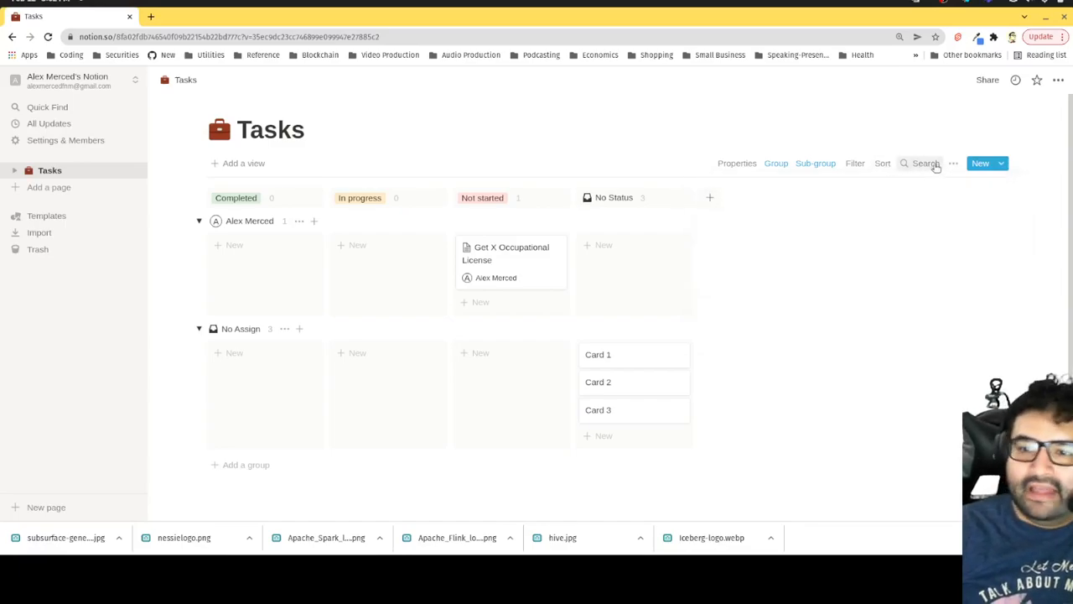
click(1001, 164)
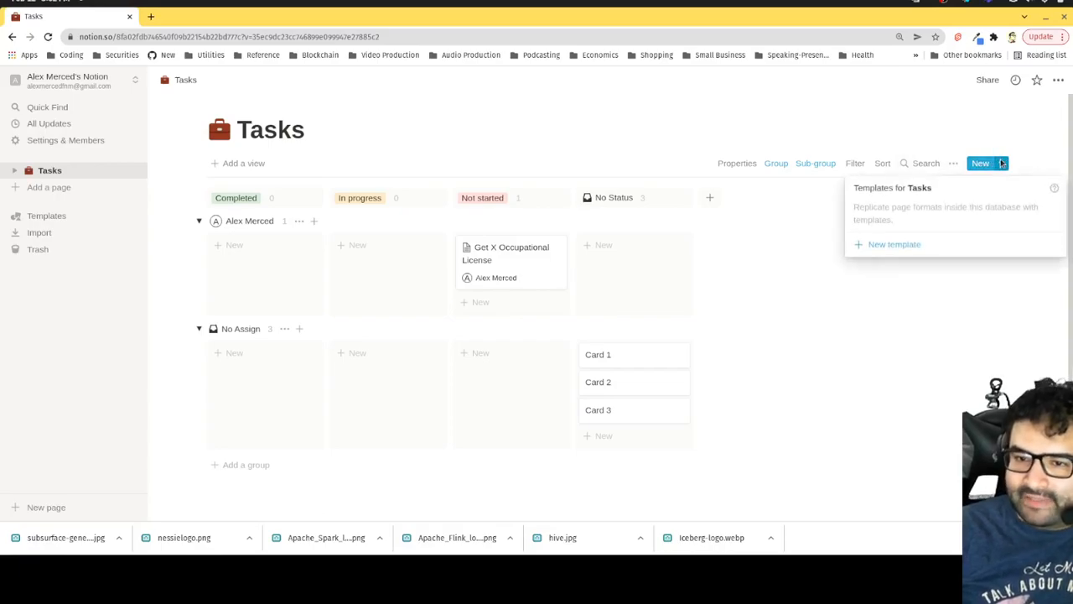
click(997, 148)
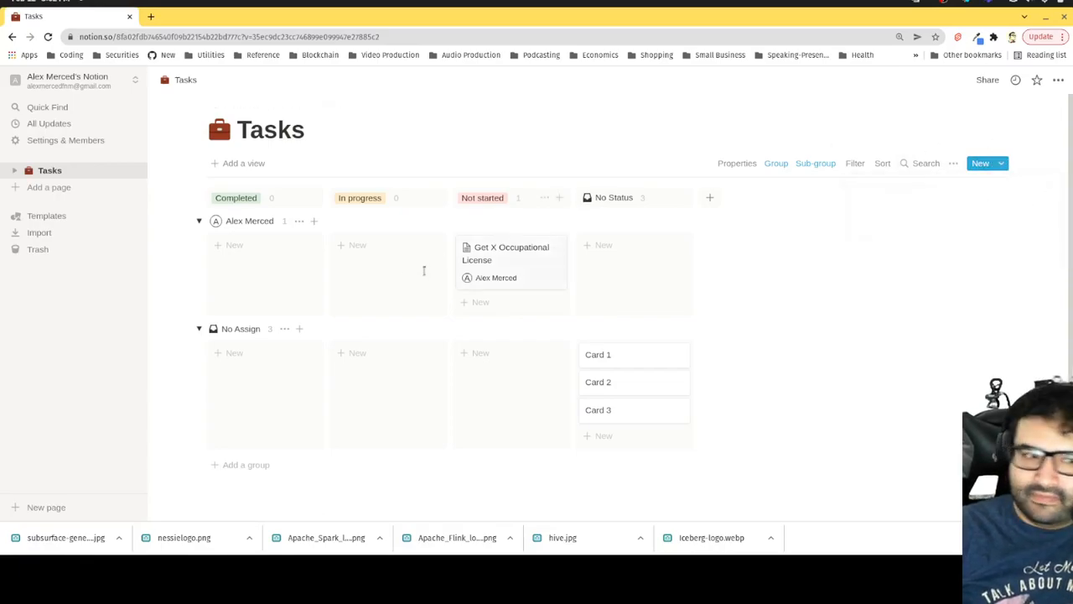
- Add an unnamed Table view to the Tasks database, and switch to the board view and back to the table
click(243, 165)
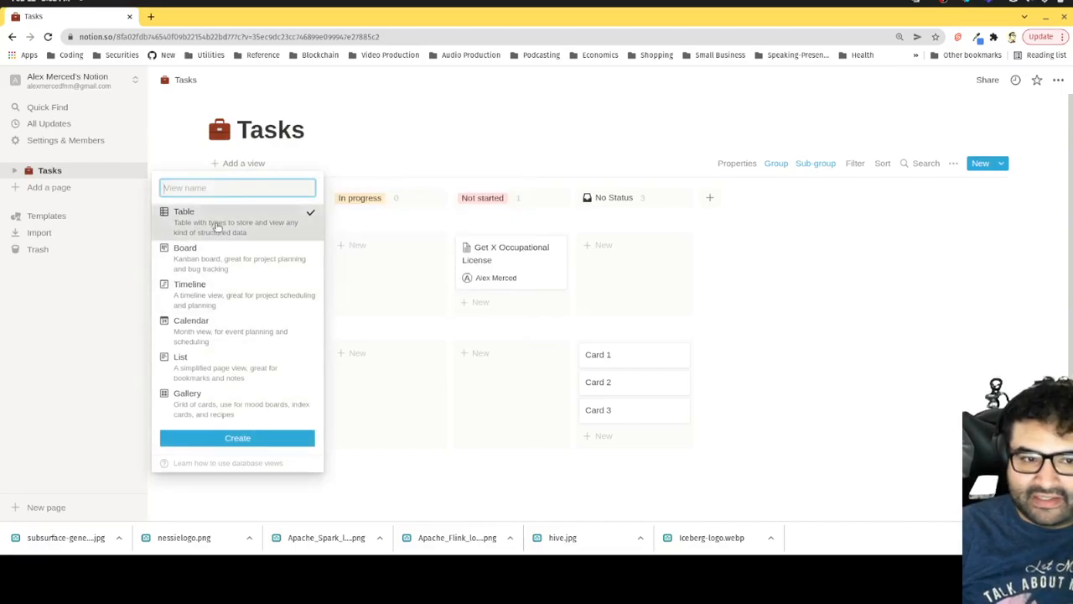
click(238, 439)
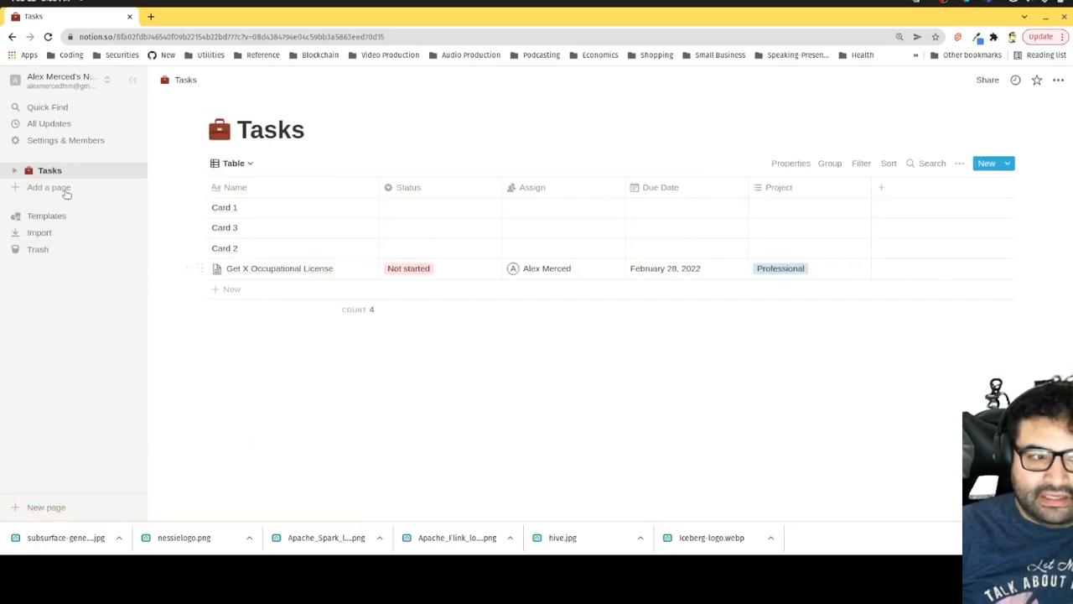
click(16, 172)
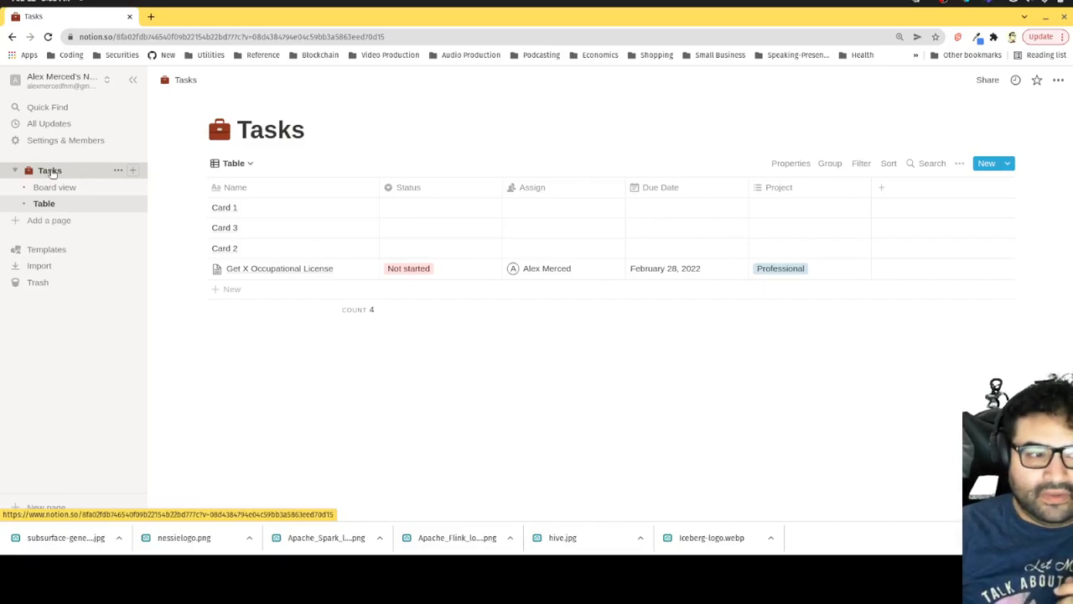
click(40, 191)
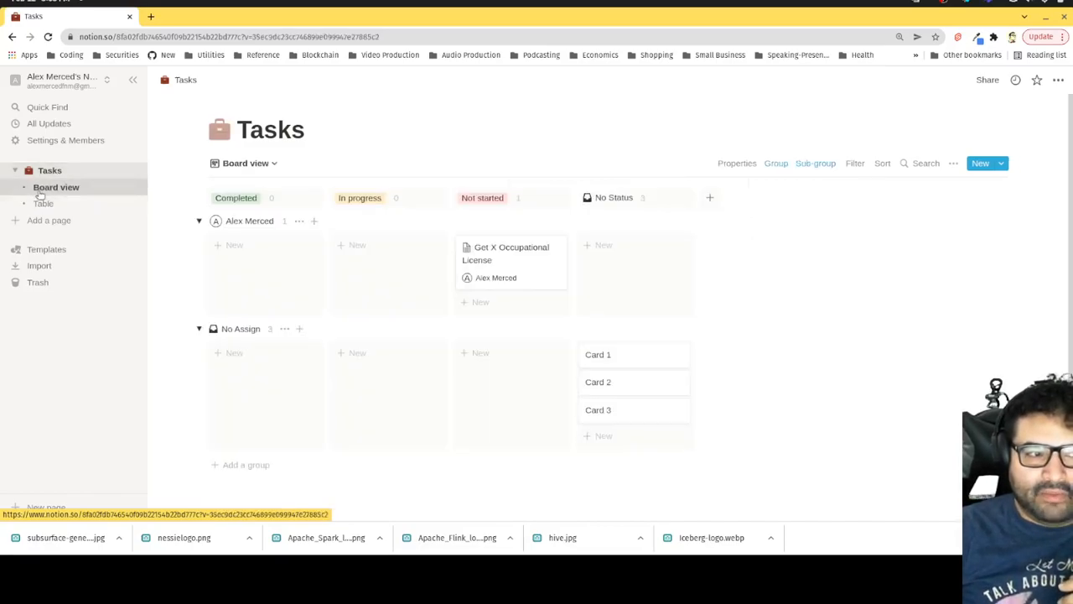
click(42, 204)
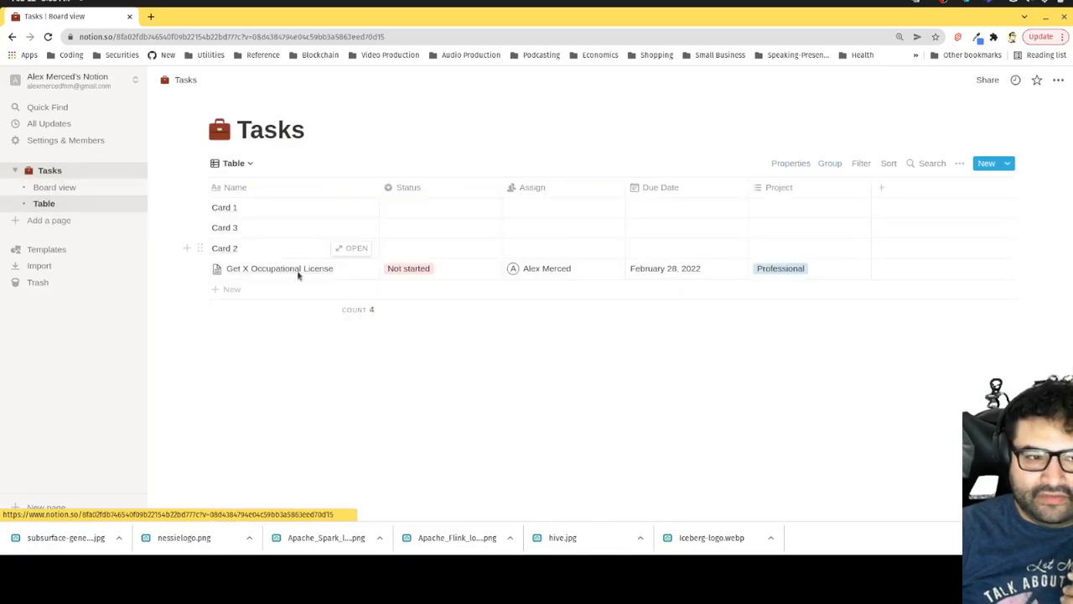
- Examine the view types that can be added to the Tasks database, from table to gallery, without creating one
click(250, 164)
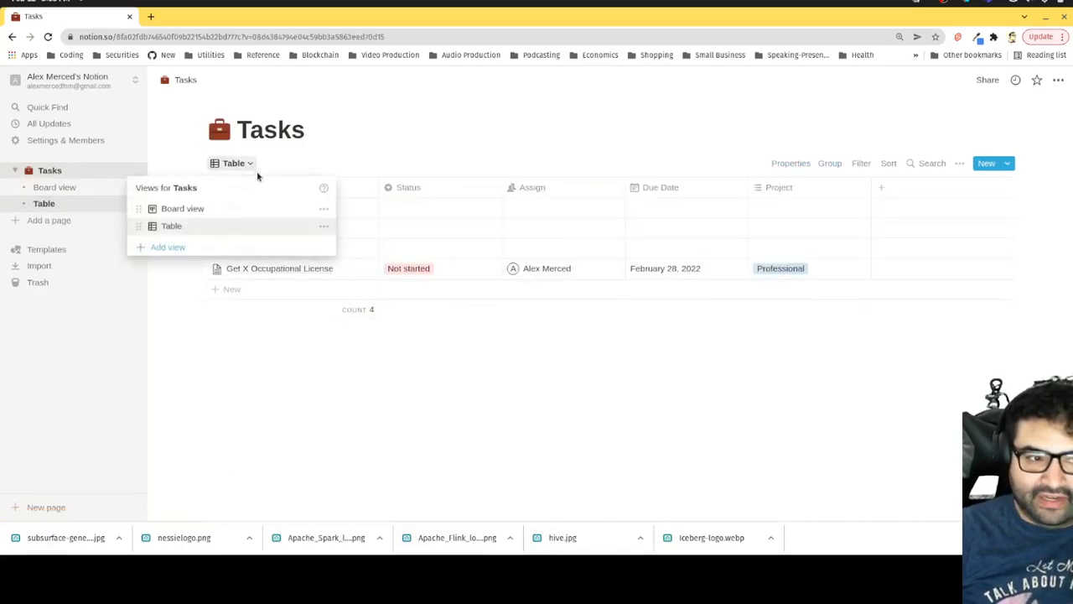
click(212, 245)
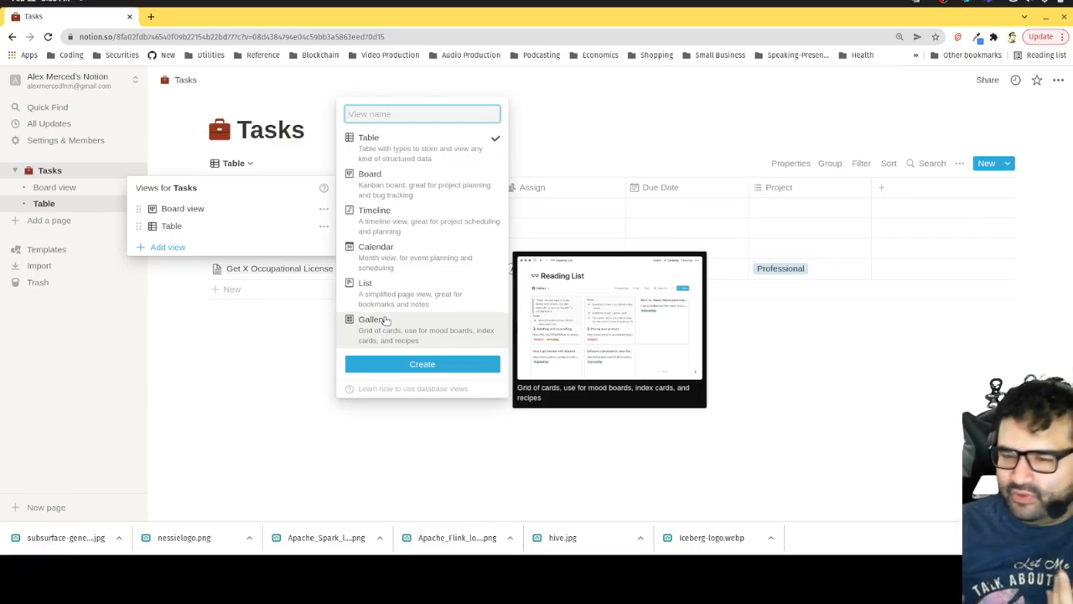
click(280, 338)
click(139, 305)
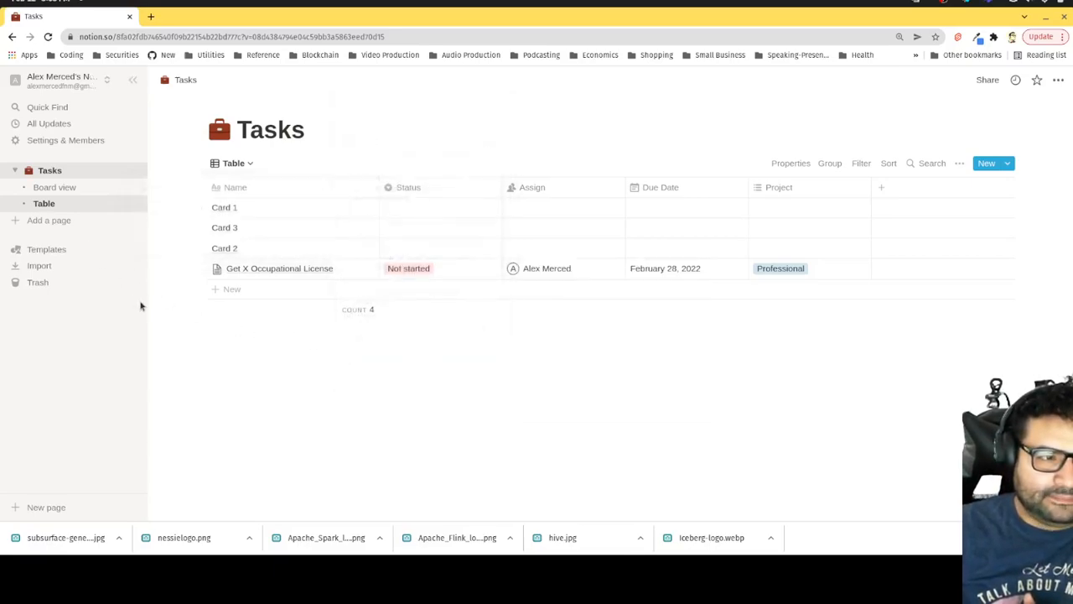
- Browse the template gallery, preview the Personal CRM template and look through the Marketing category without using any template
click(60, 249)
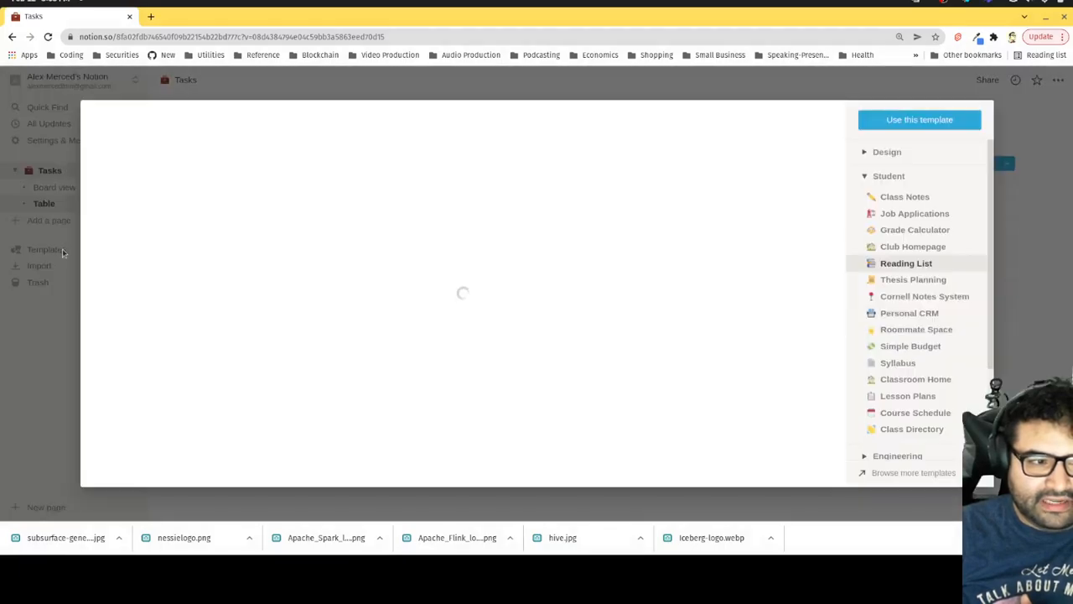
scroll(942, 241, down, 2)
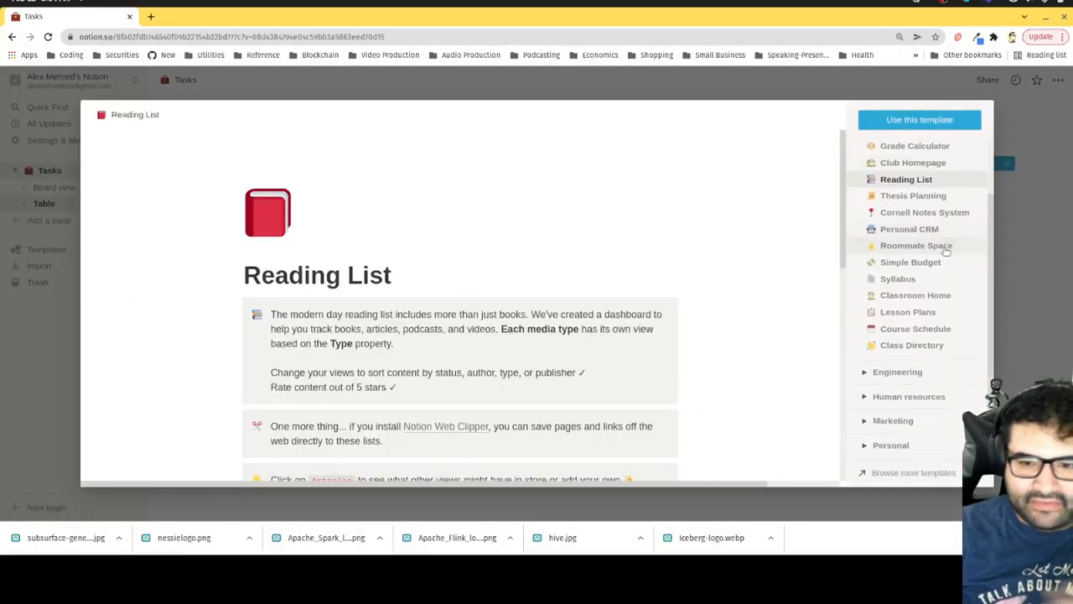
click(909, 195)
scroll(713, 211, down, 5)
scroll(981, 355, down, 2)
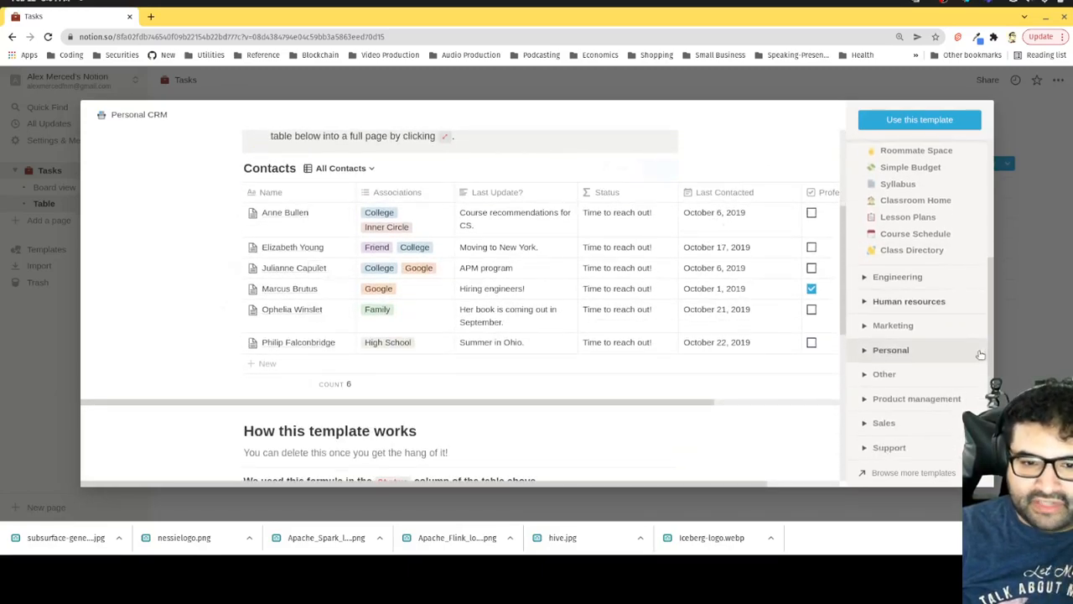
click(901, 325)
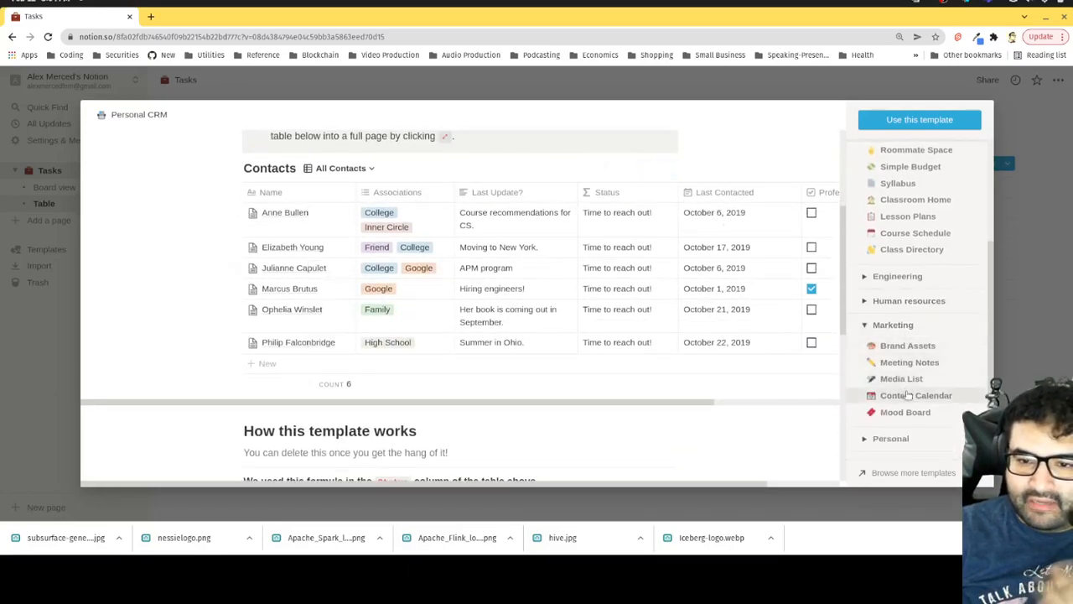
scroll(546, 388, down, 4)
scroll(914, 400, down, 1)
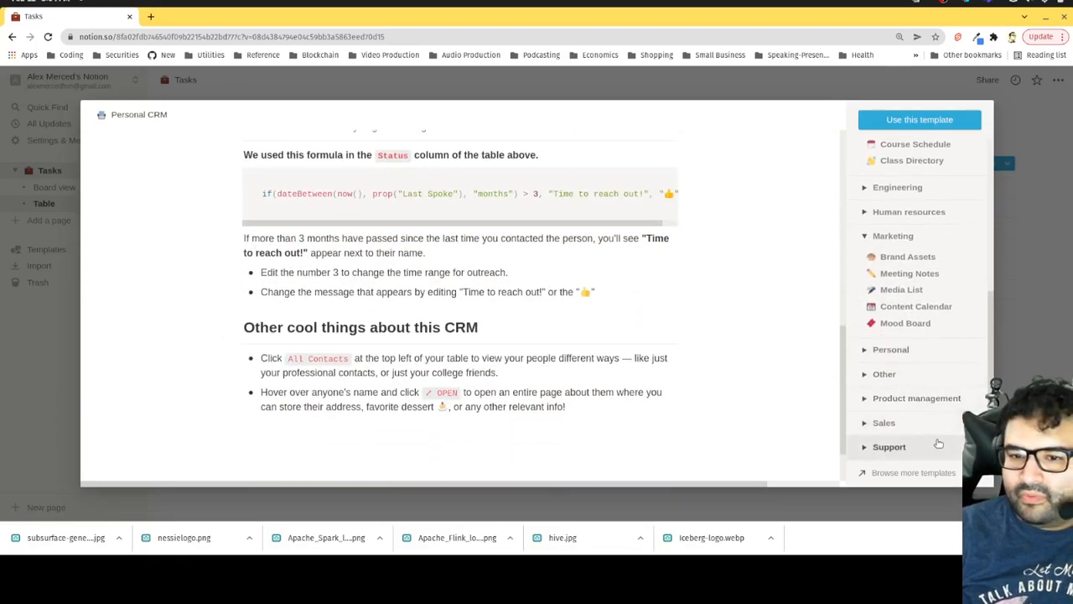
click(490, 93)
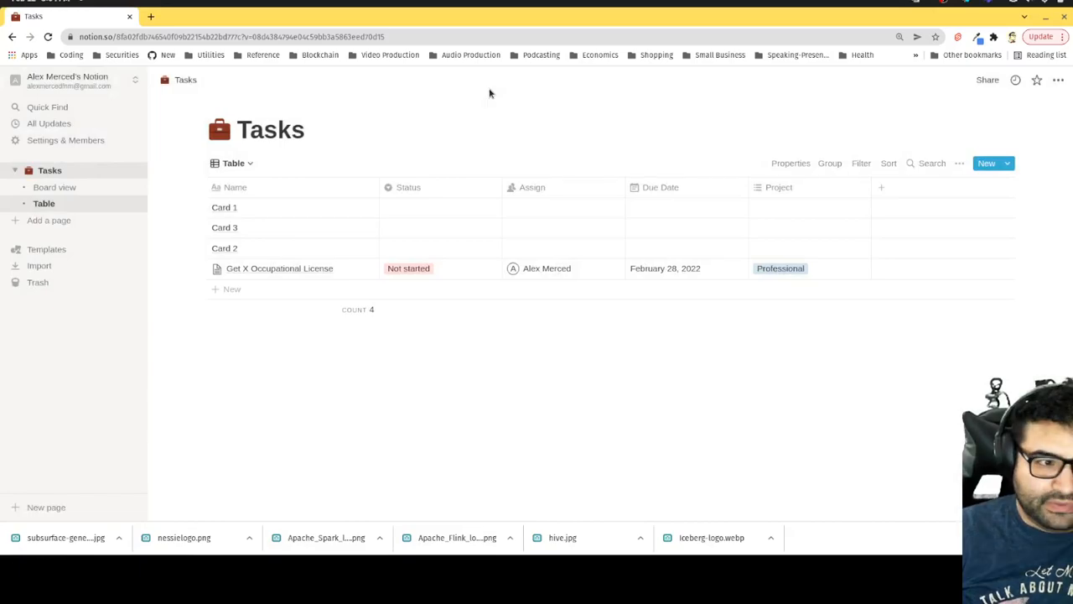
- Create a new empty top-level page titled "Another Page"
click(65, 226)
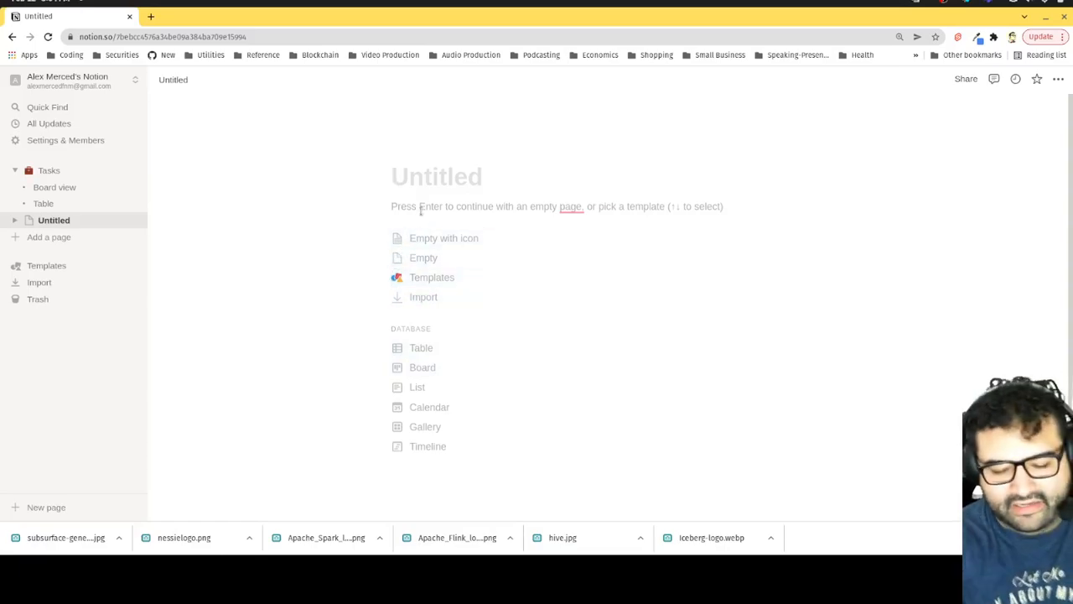
text(Another Page)
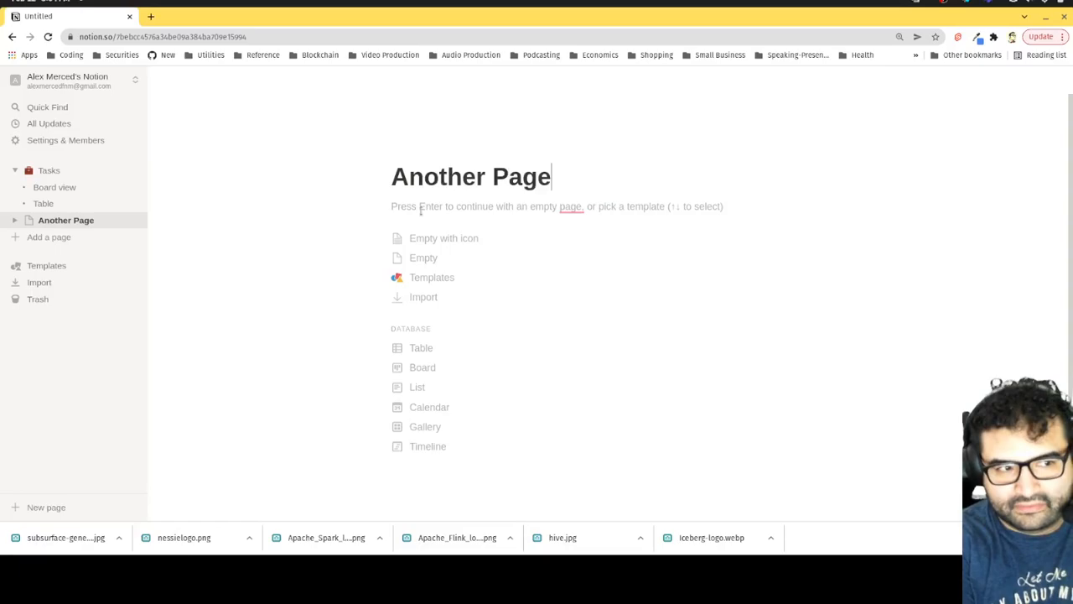
key(Return)
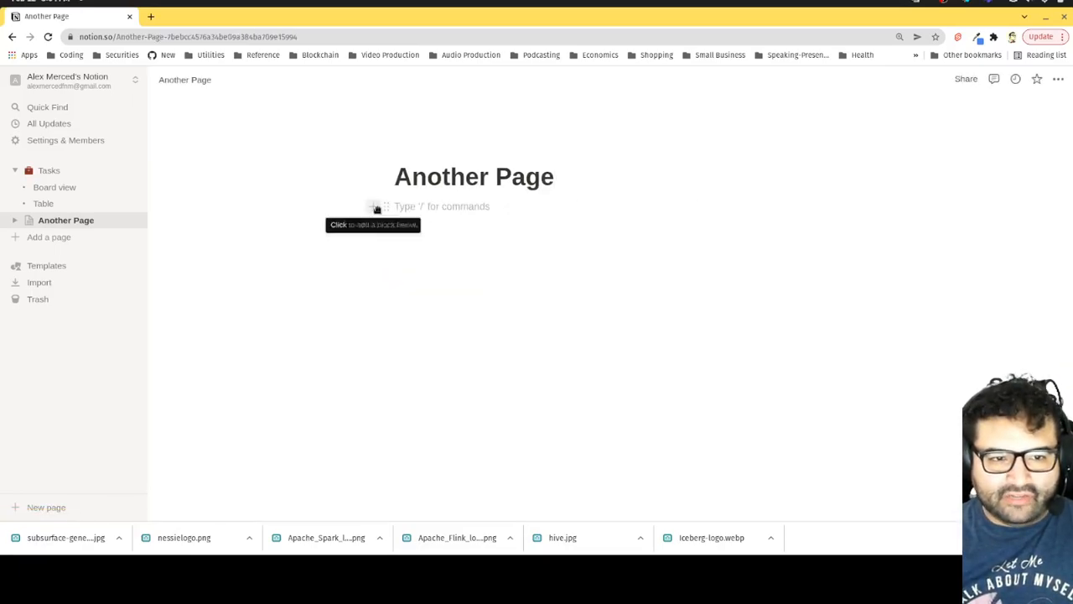
- Examine the block types that can be added to Another Page, from basic and inline blocks to inline and full-page databases
click(375, 208)
scroll(491, 283, down, 4)
scroll(492, 285, down, 8)
scroll(493, 287, down, 5)
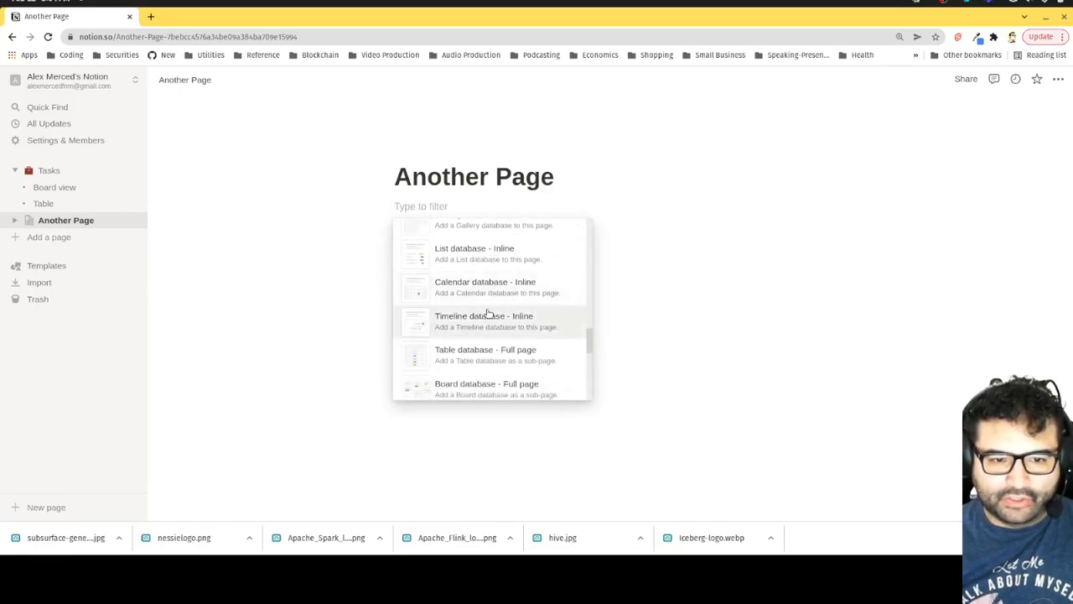
scroll(487, 314, down, 2)
scroll(487, 327, up, 2)
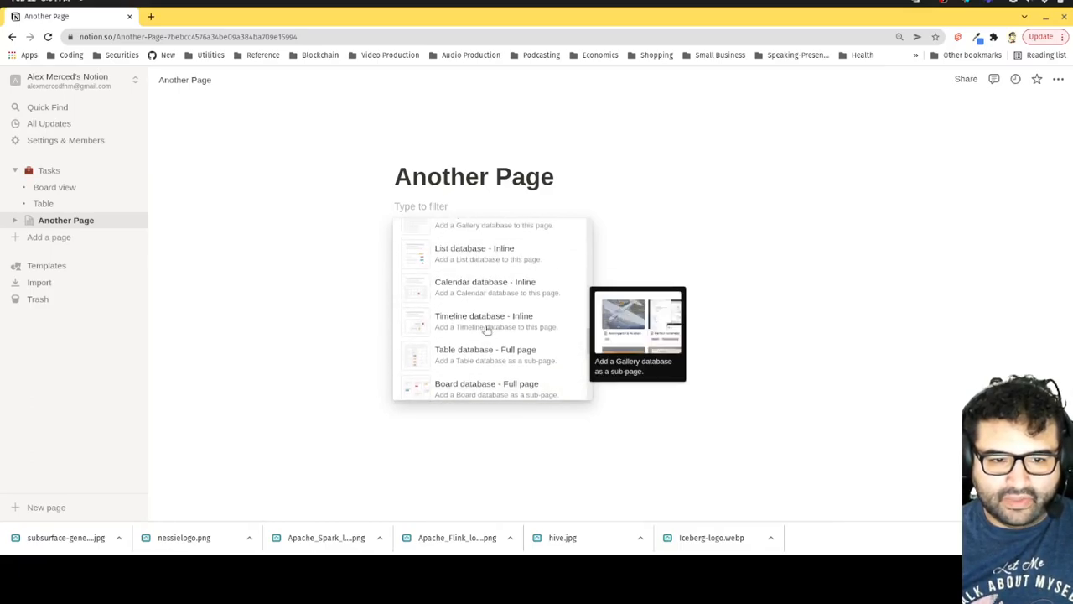
scroll(487, 329, up, 2)
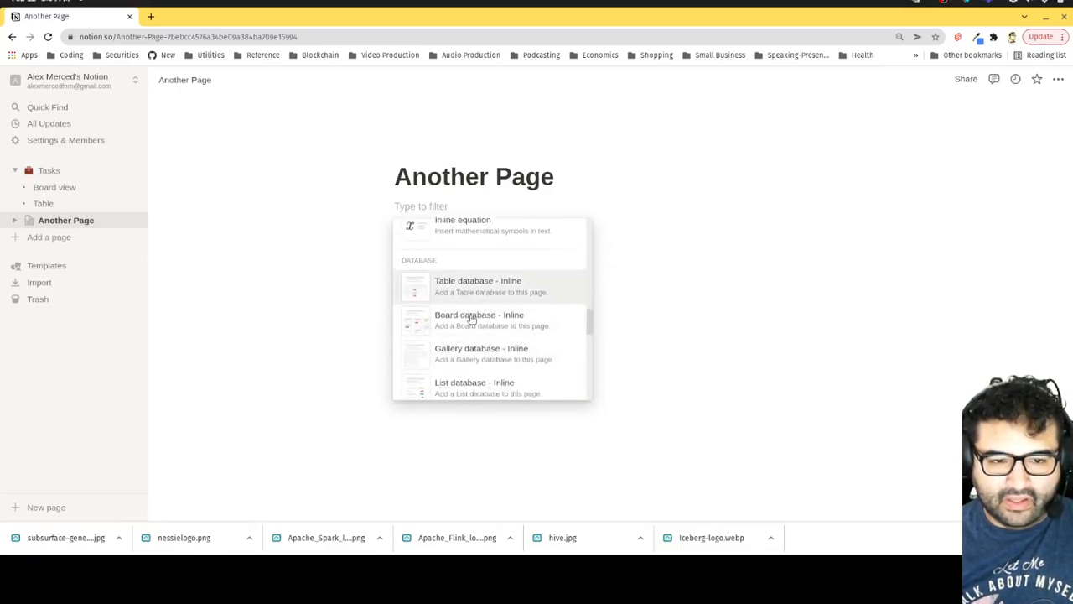
scroll(476, 323, down, 2)
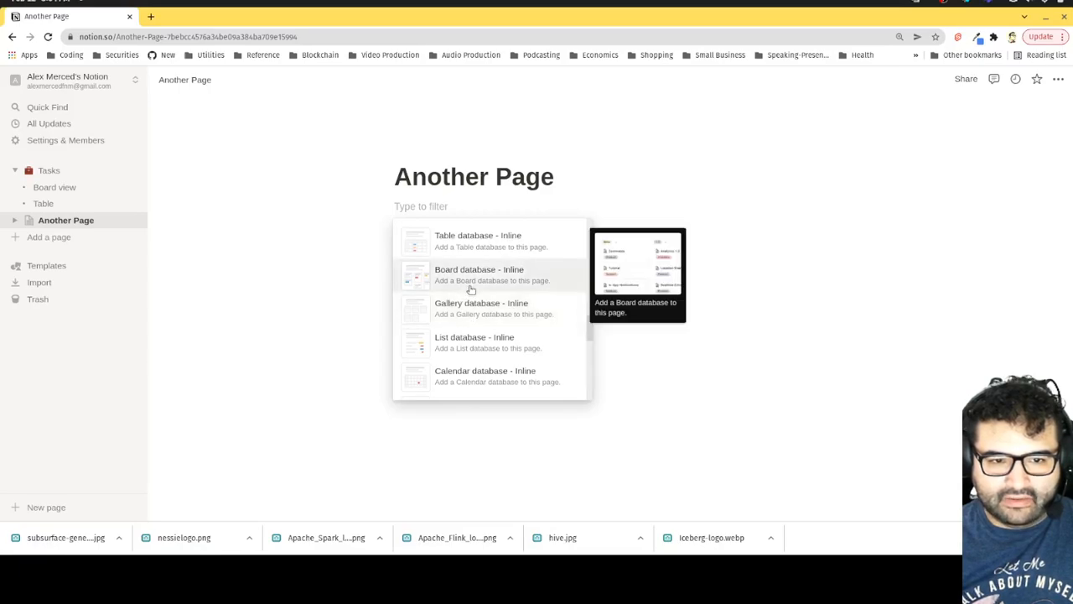
scroll(482, 335, down, 1)
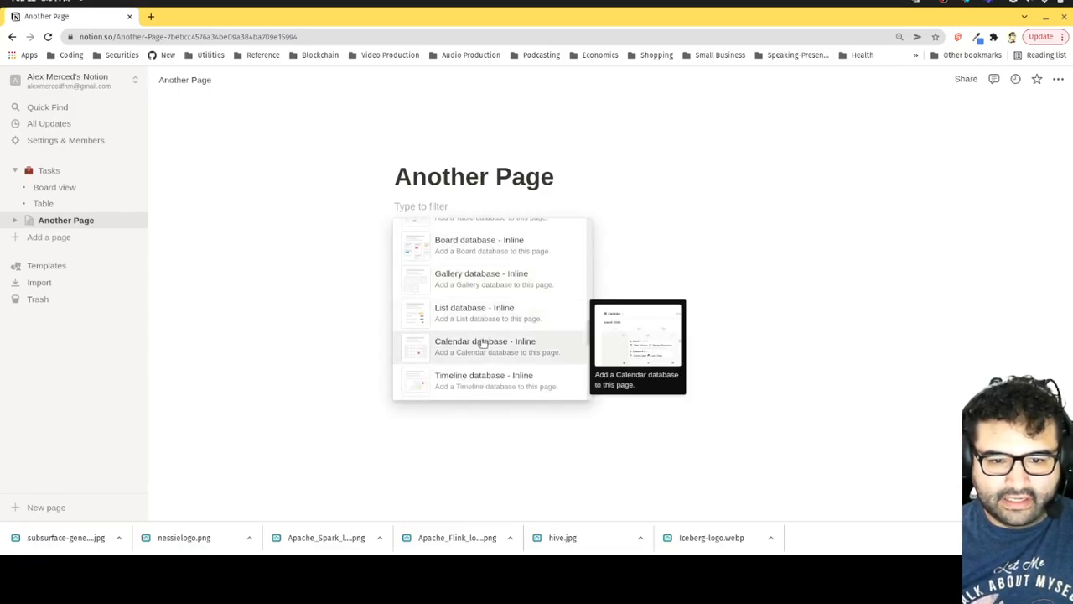
scroll(494, 361, down, 1)
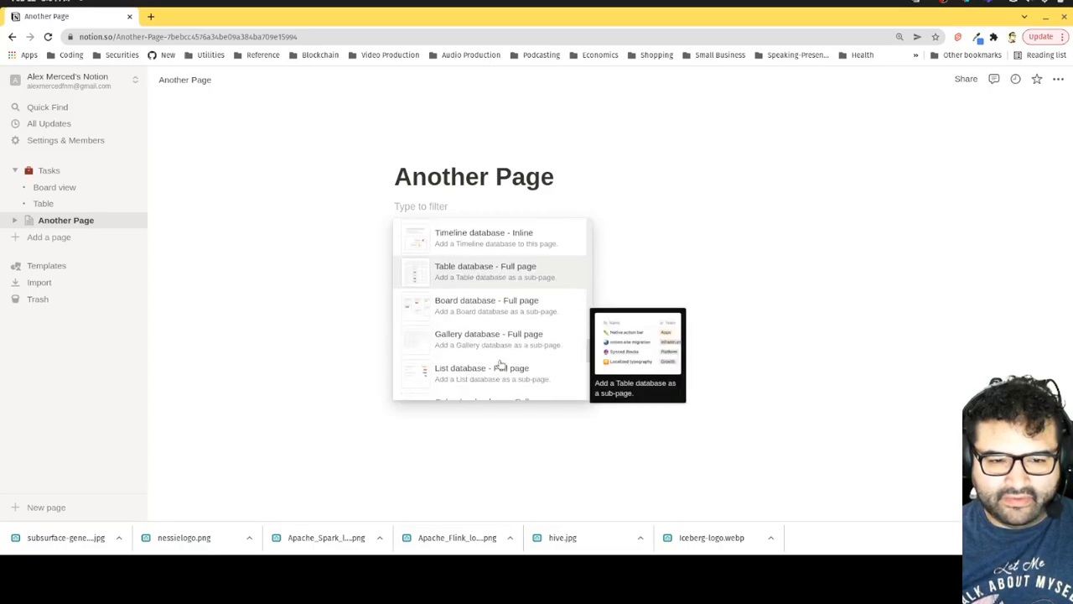
scroll(499, 364, down, 4)
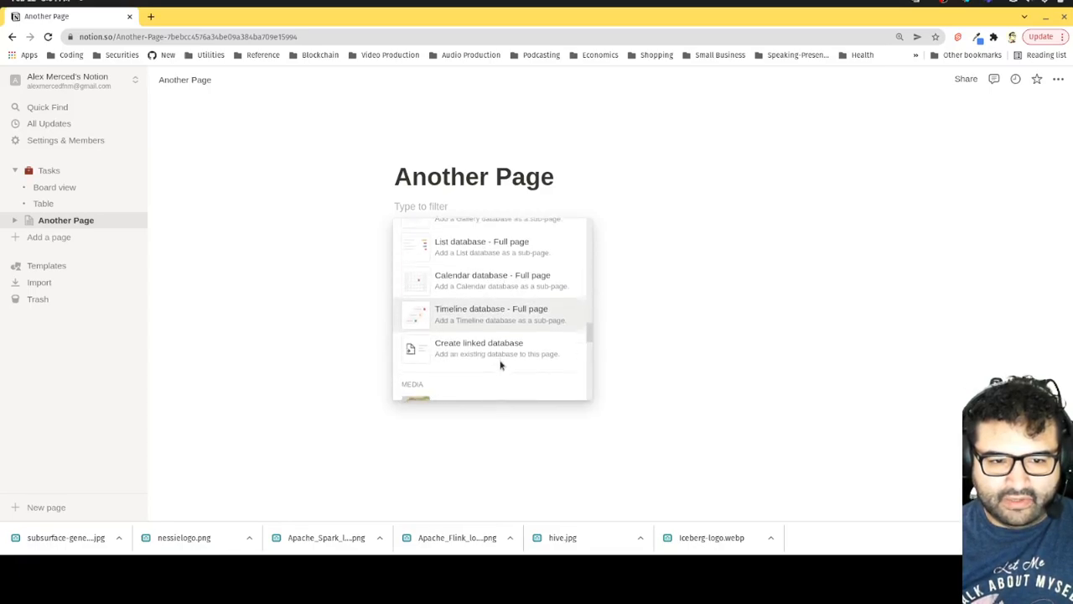
scroll(501, 363, down, 1)
scroll(503, 363, up, 3)
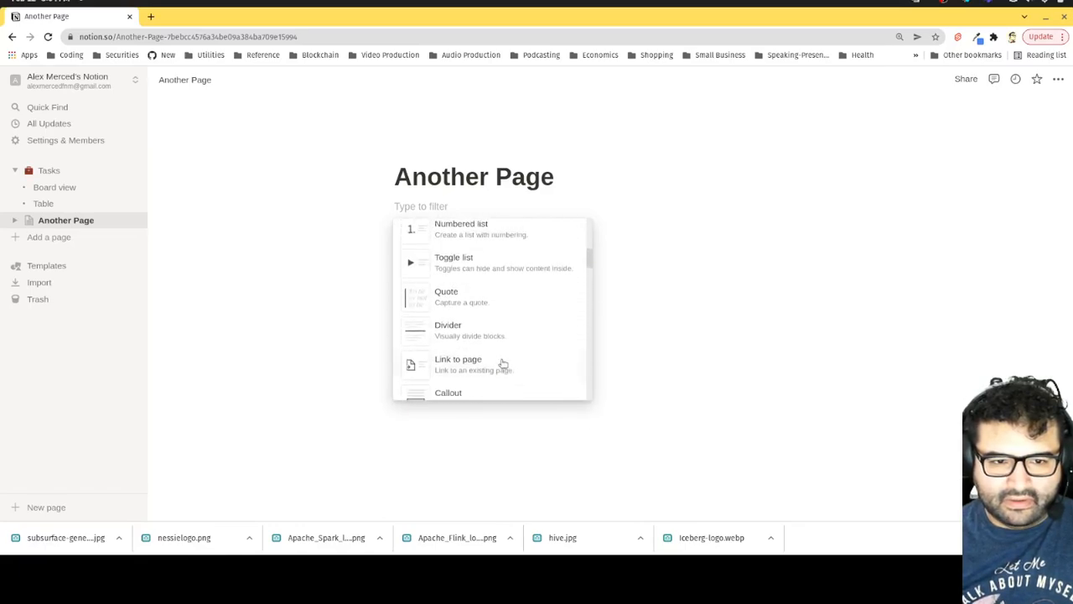
scroll(461, 362, up, 2)
scroll(461, 362, up, 4)
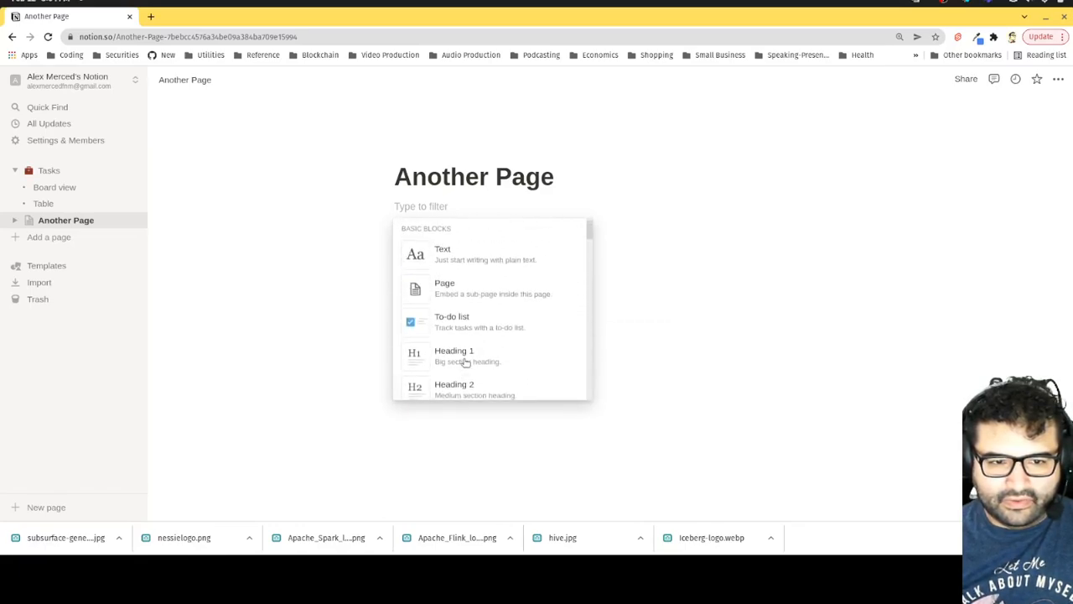
scroll(465, 363, down, 10)
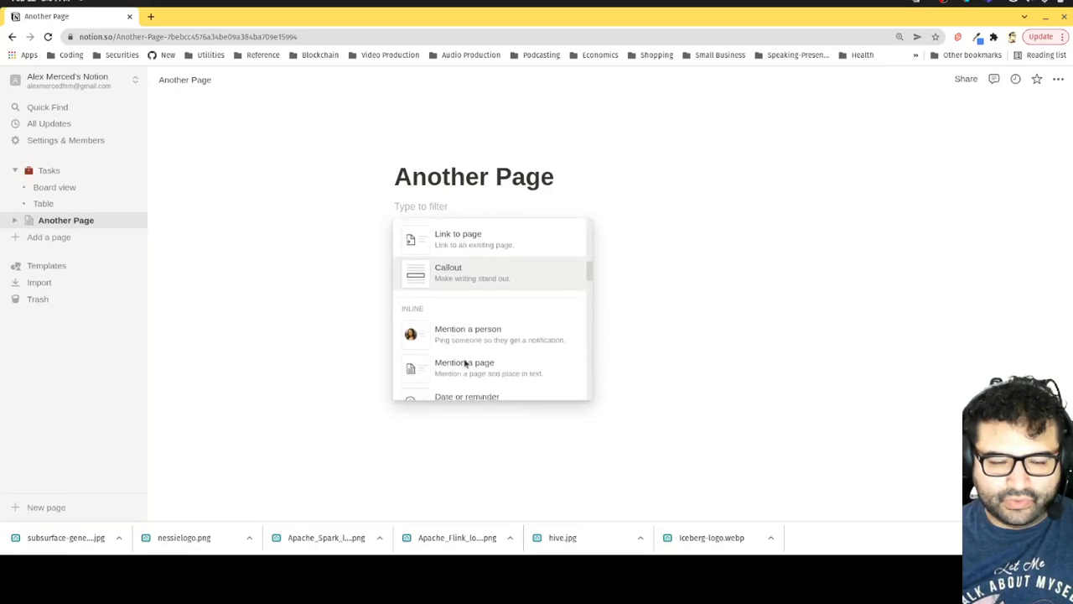
scroll(465, 295, down, 4)
scroll(467, 310, up, 8)
scroll(472, 336, up, 3)
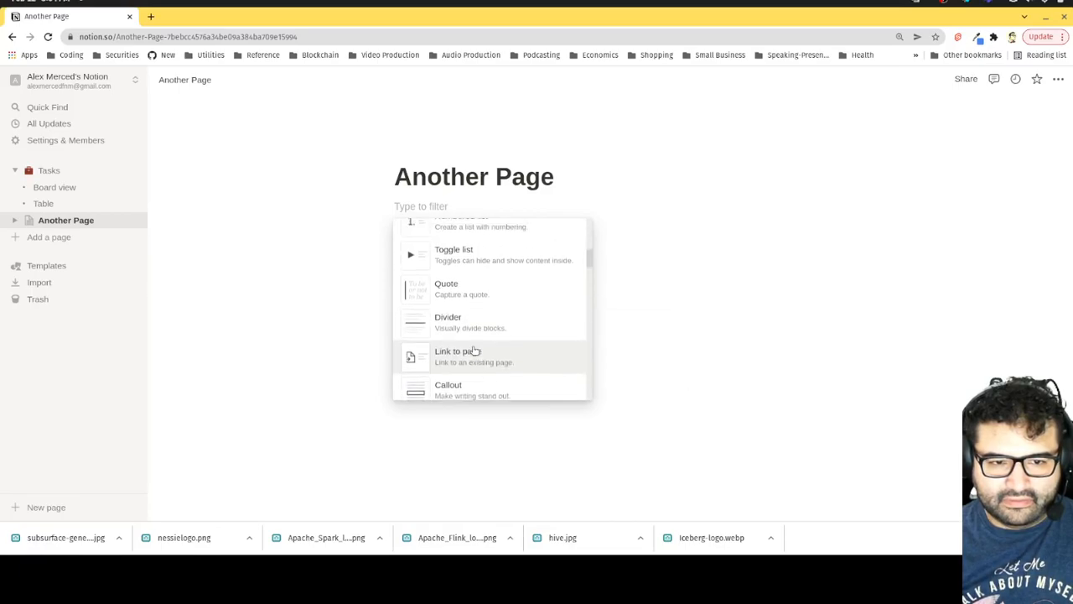
- Insert an inline List database into Another Page and rename the page as "Journal"
scroll(474, 352, down, 4)
scroll(473, 353, down, 5)
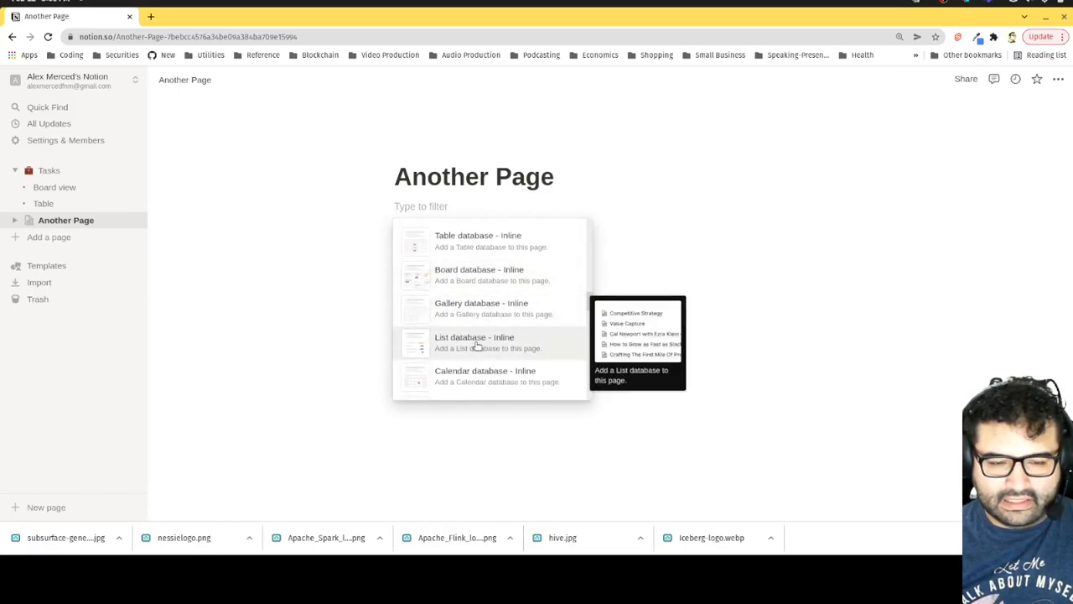
click(476, 344)
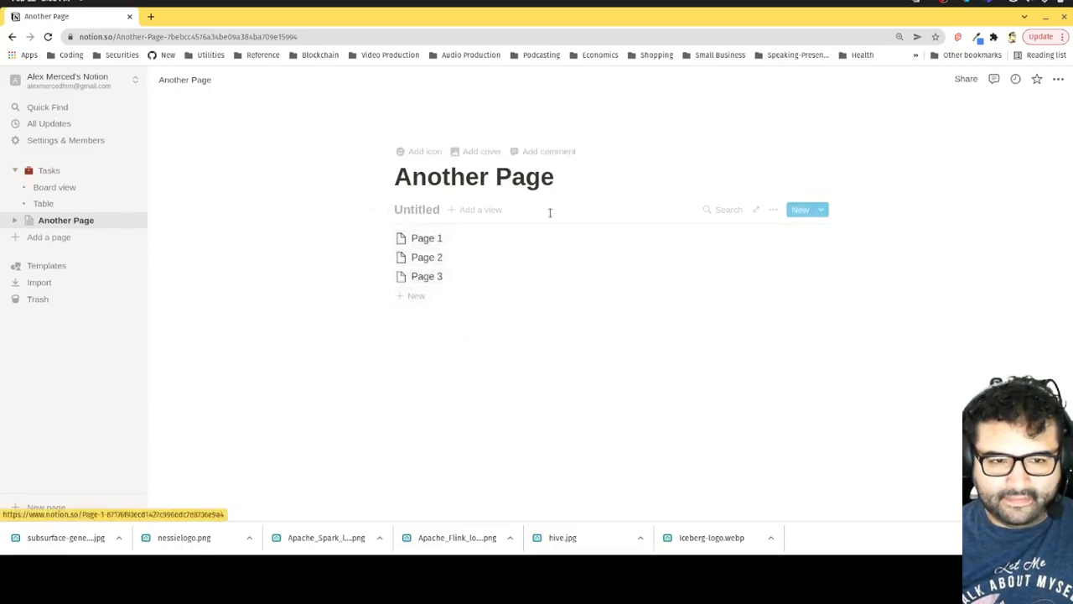
triple_click(539, 187)
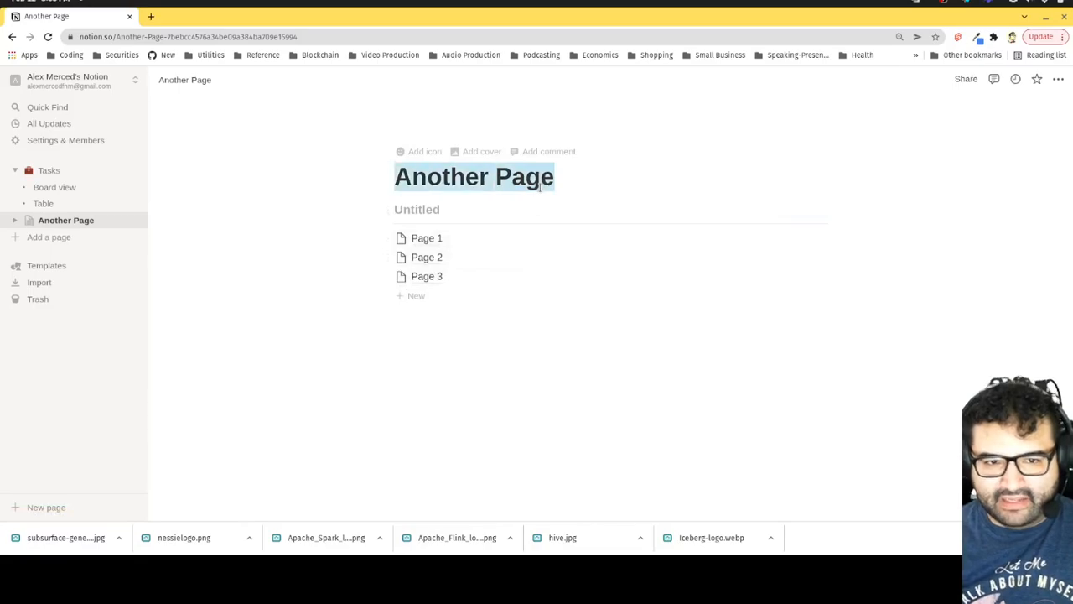
text(Journal)
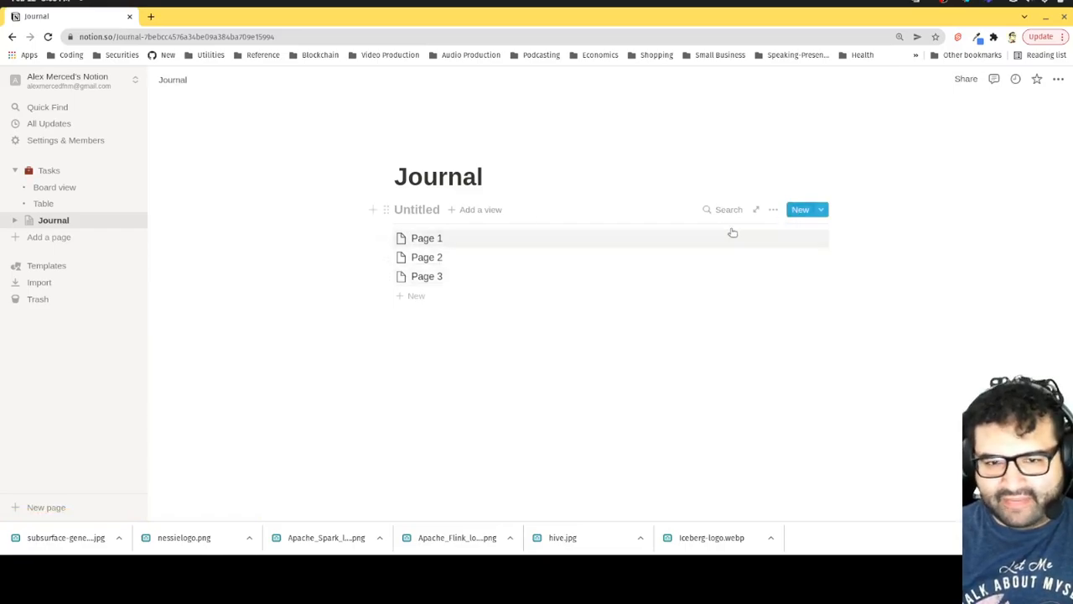
- Add an empty entry titled "AWS Info" to the list database and rename the Journal page as "Notes"
click(800, 210)
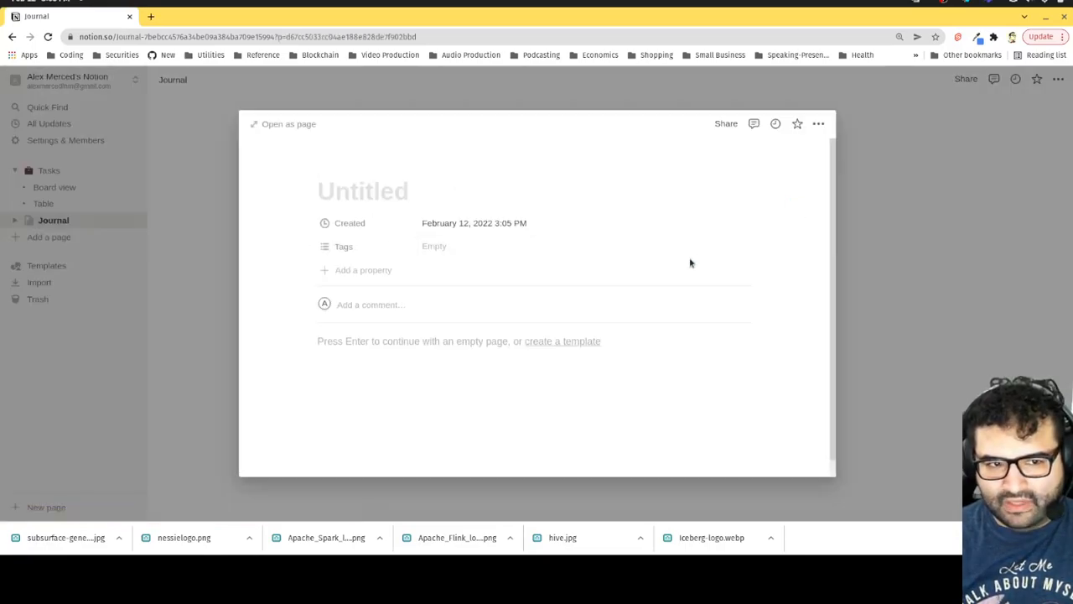
text(AWS)
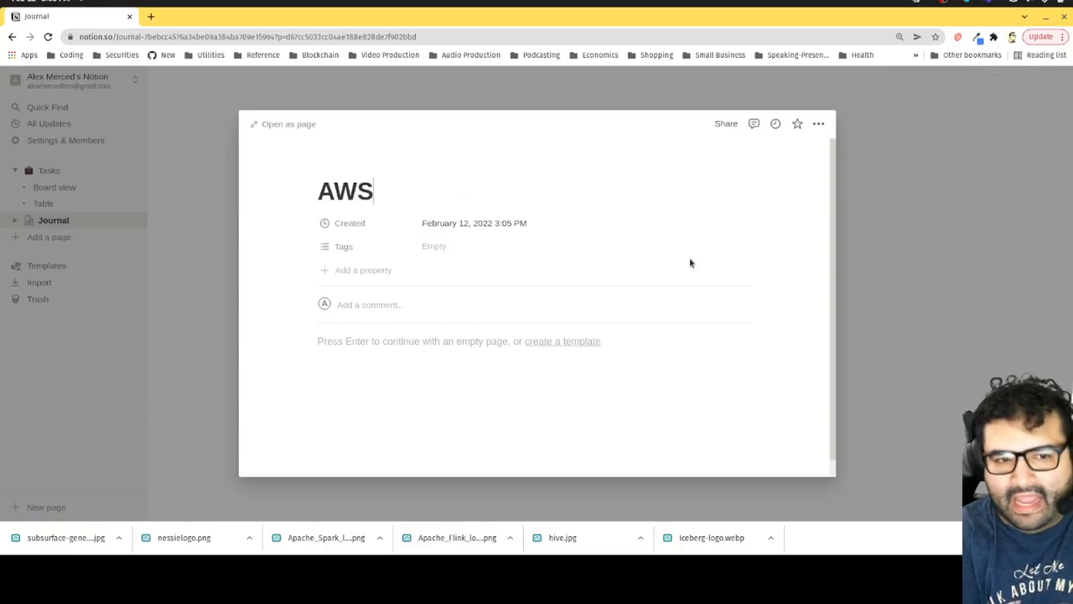
text( Info)
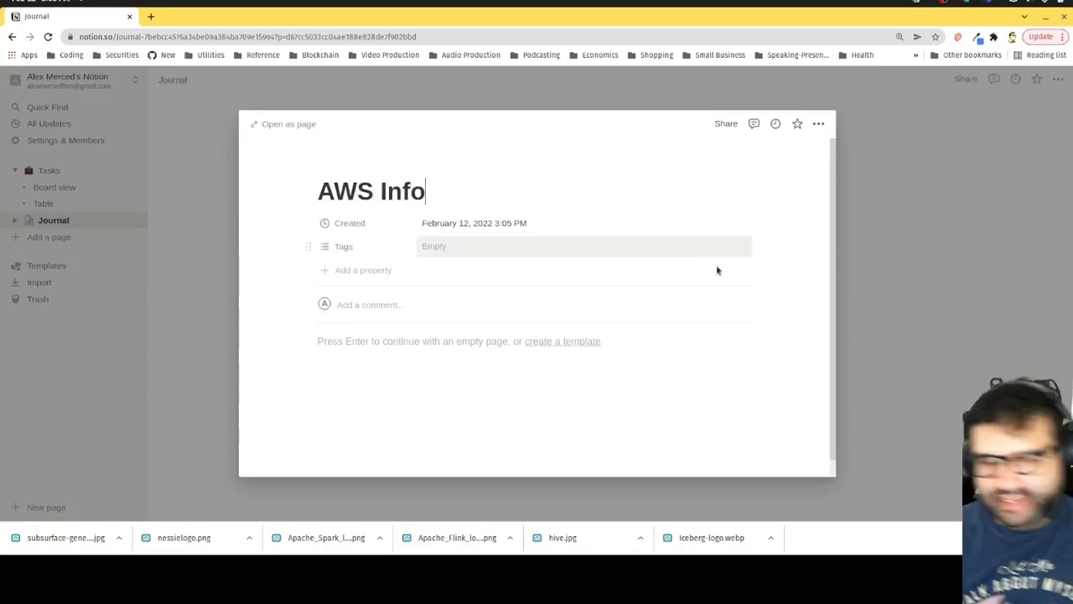
key(Return)
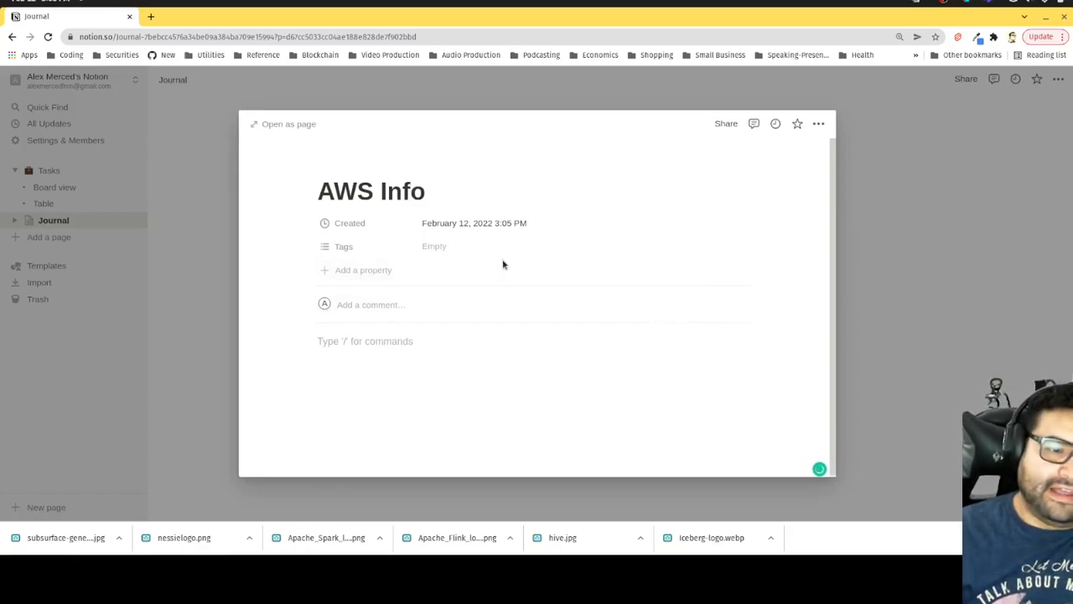
click(235, 109)
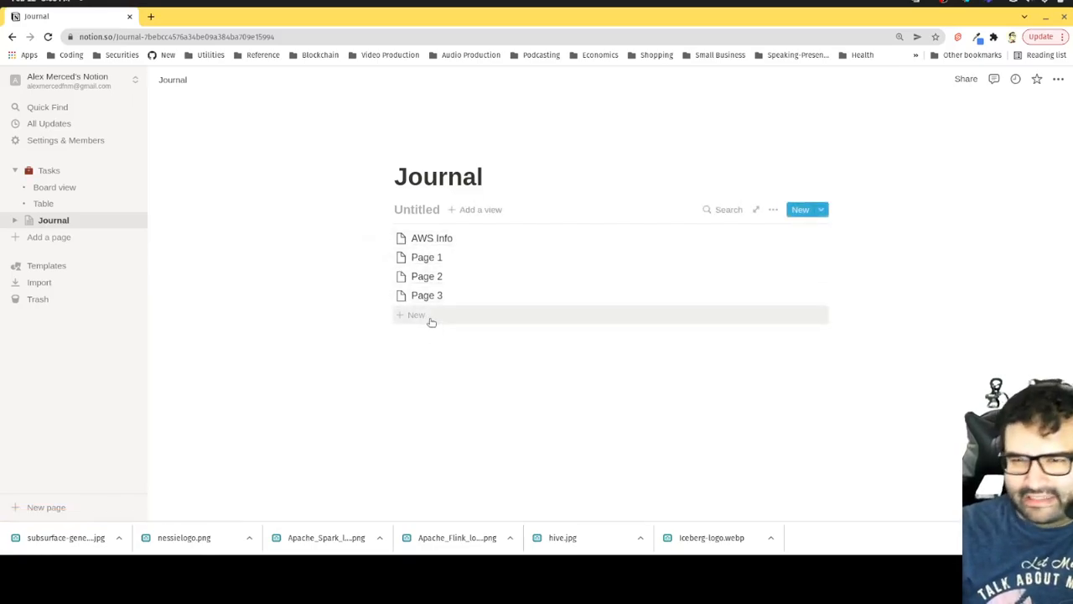
drag(495, 178, 352, 177)
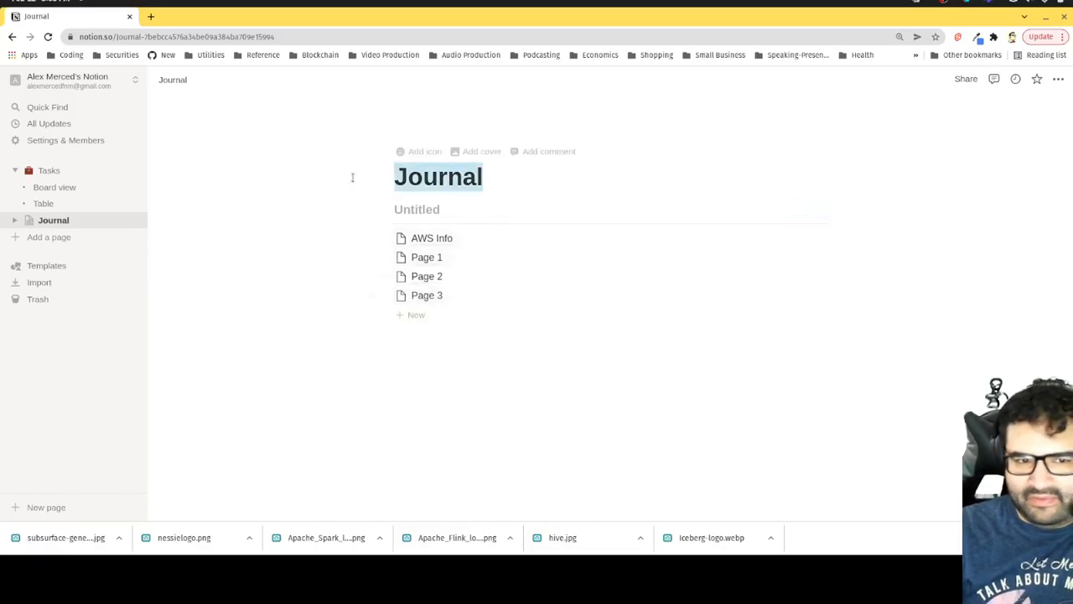
text(Notes)
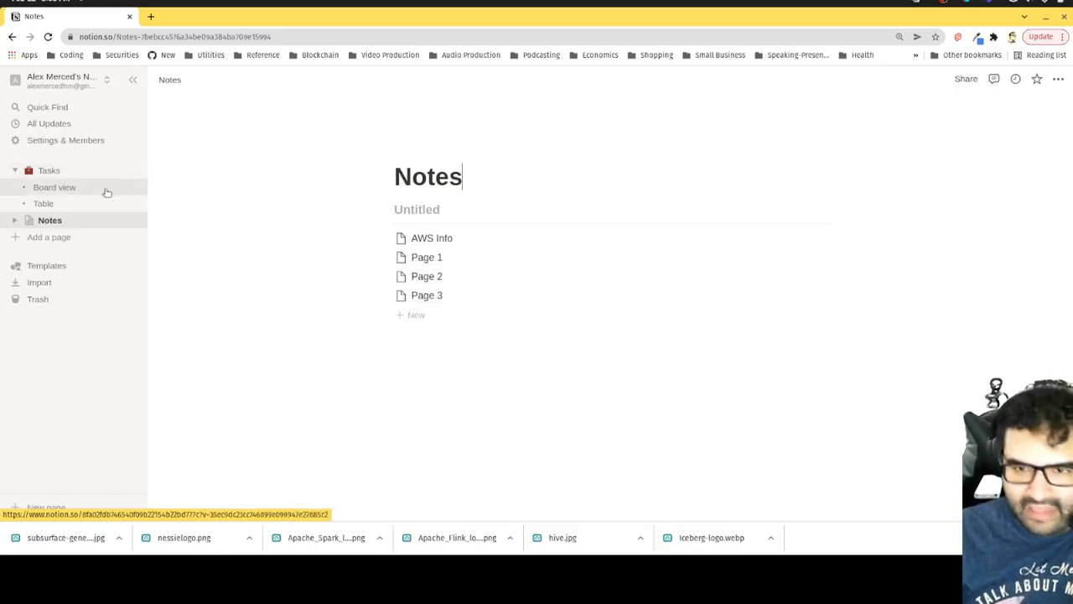
- Examine the sharing options and the comments of the Notes page without changing anything
click(971, 79)
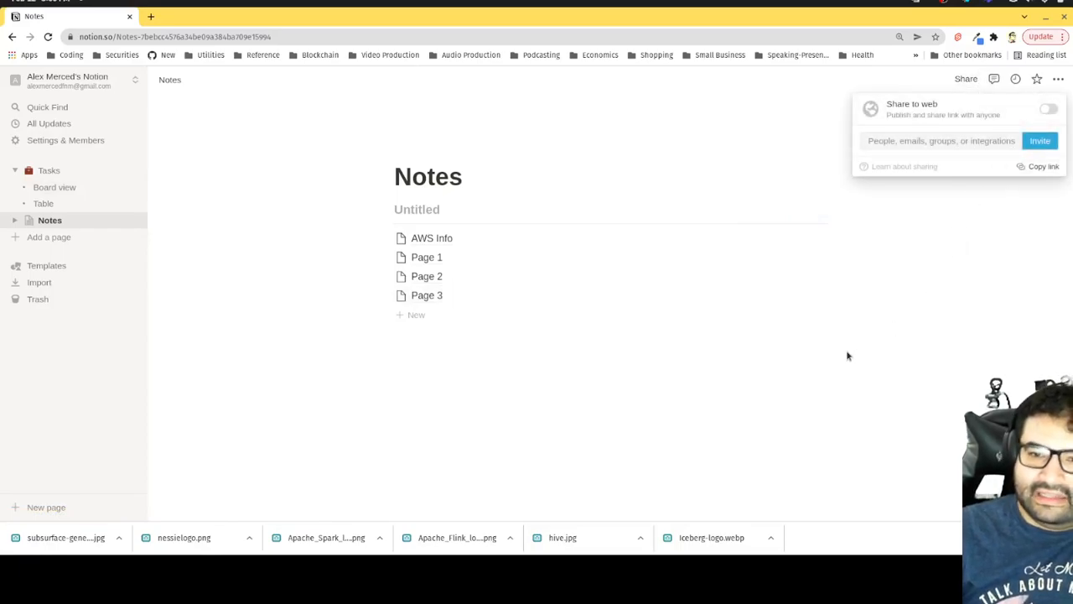
click(993, 79)
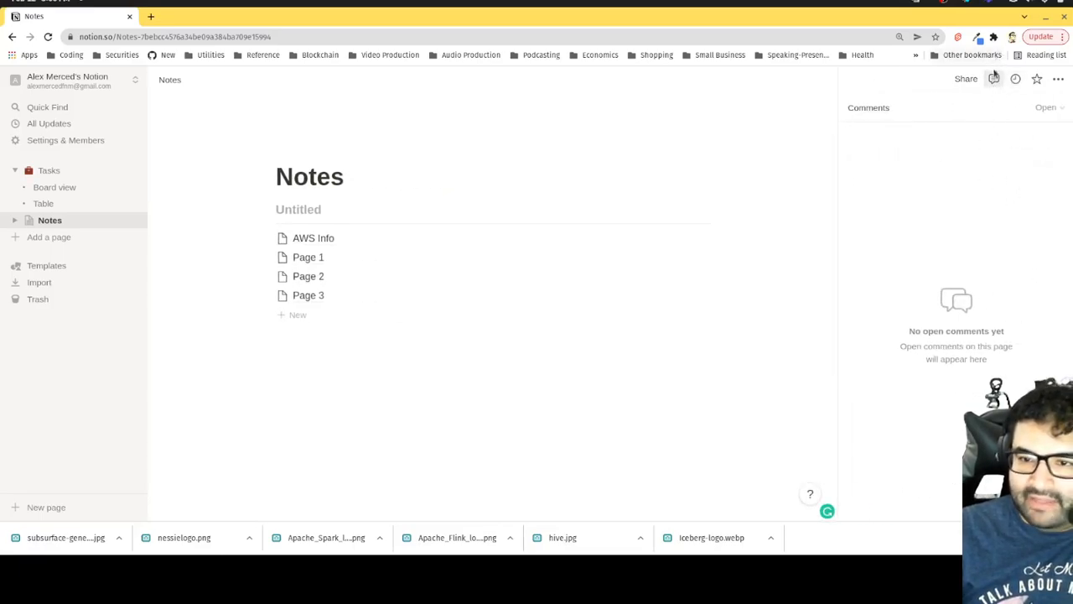
click(993, 79)
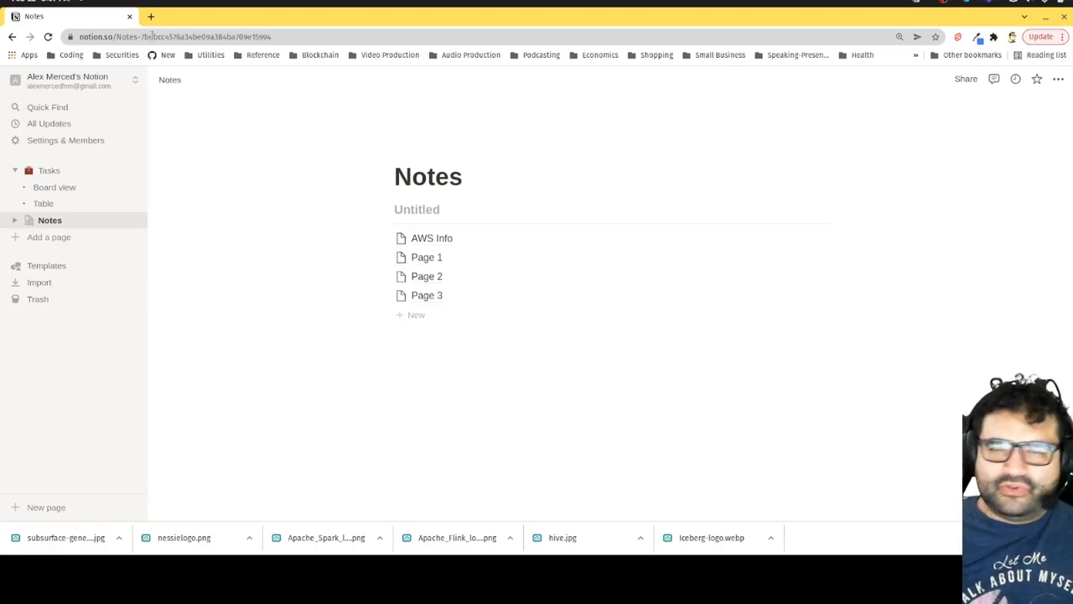
- Search the web for "boostnode" in a new browser tab and open the Boost Note website to view its homepage
click(151, 17)
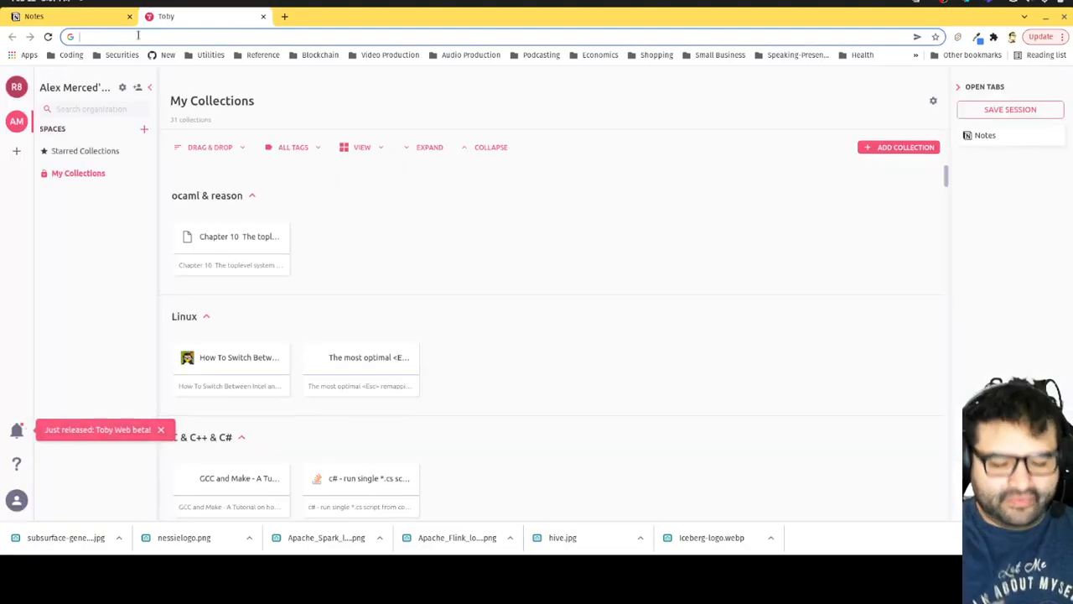
text(boostnode)
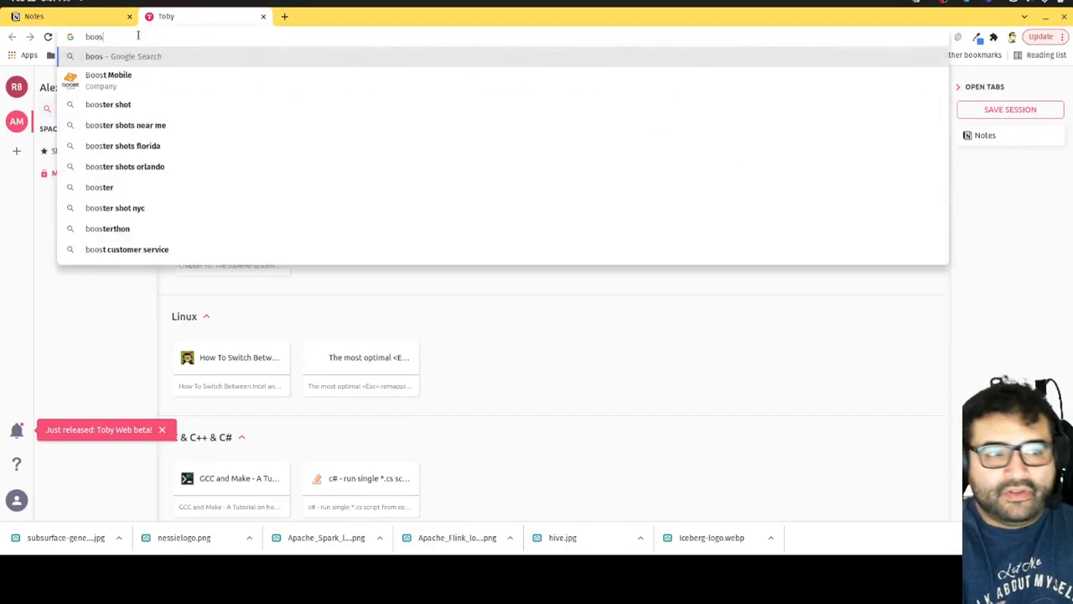
key(Return)
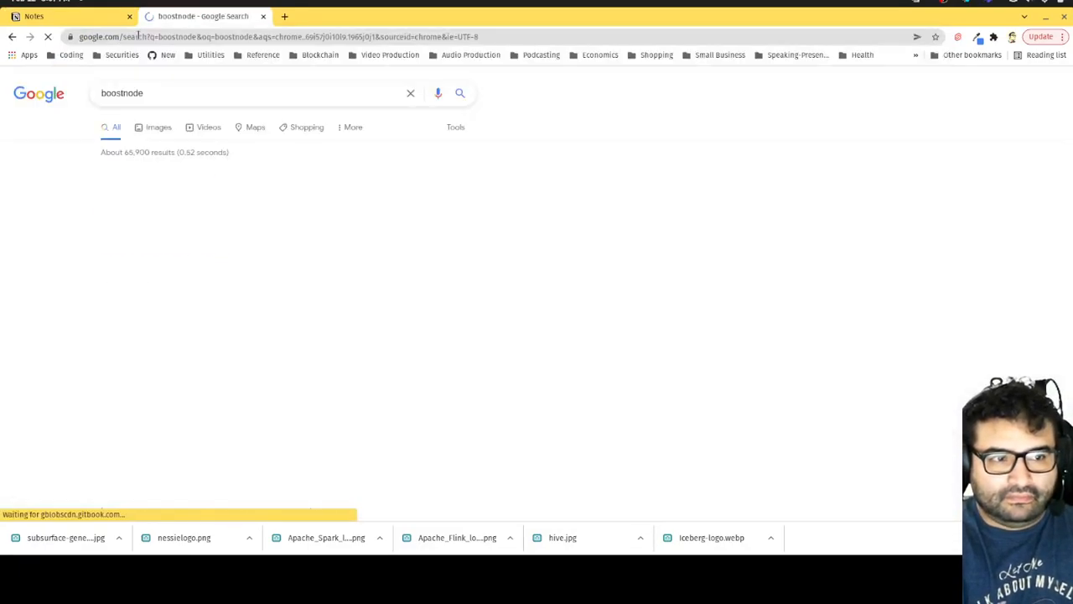
click(191, 211)
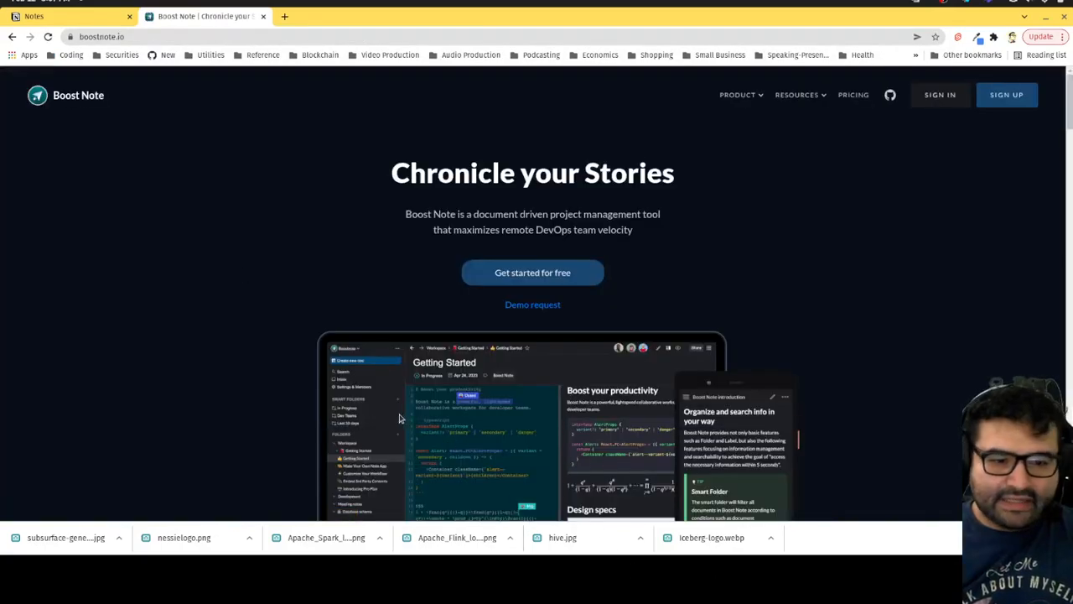
scroll(401, 416, down, 1)
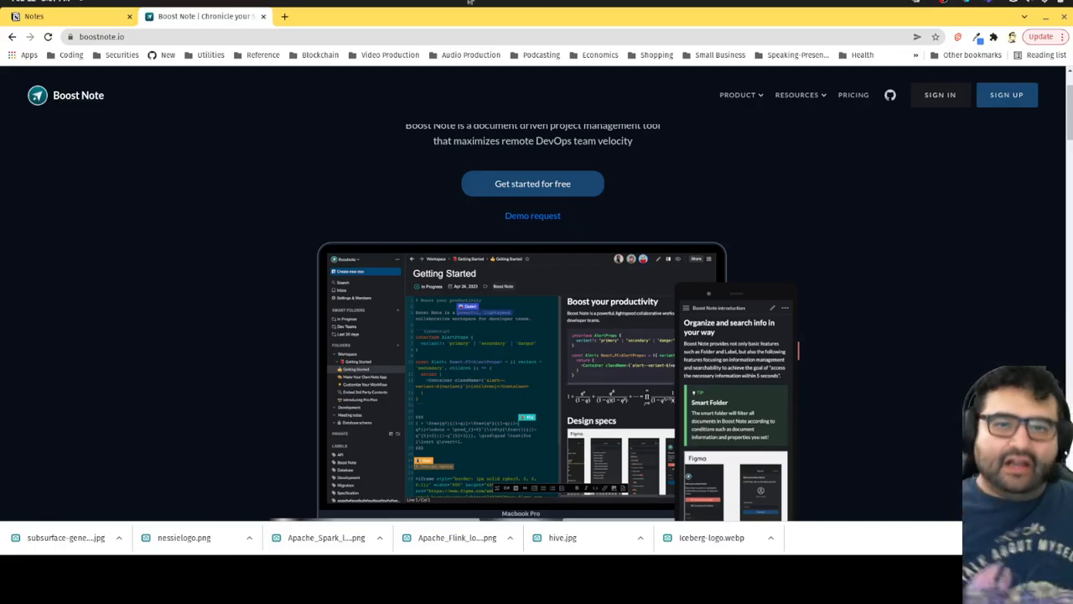
- Search the web for "open source notion" in another new tab and open the It's FOSS article about a Notion-like open-source app
click(285, 17)
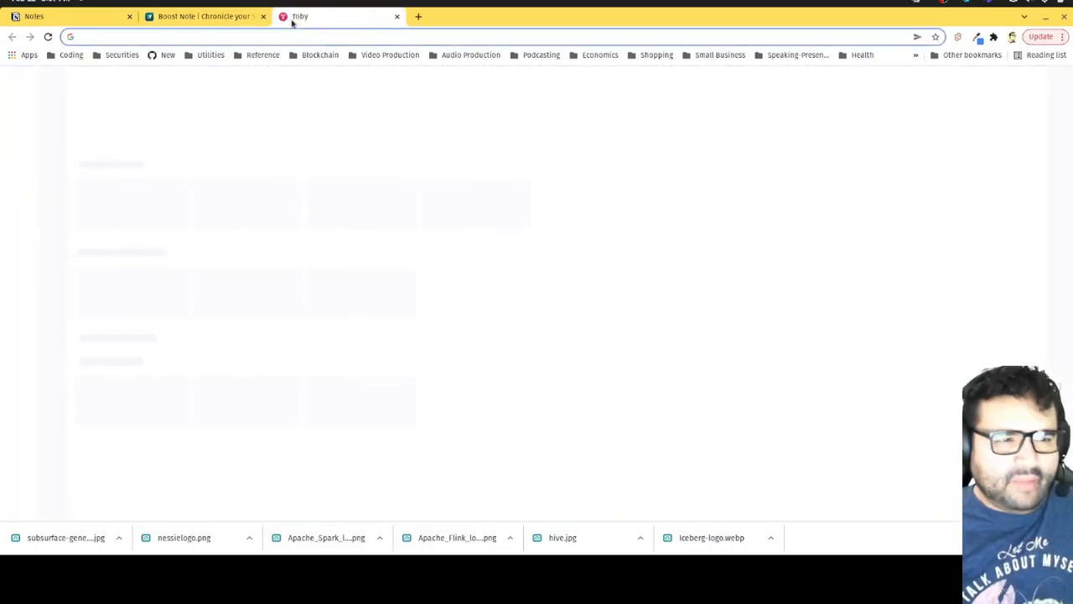
text(open sourc)
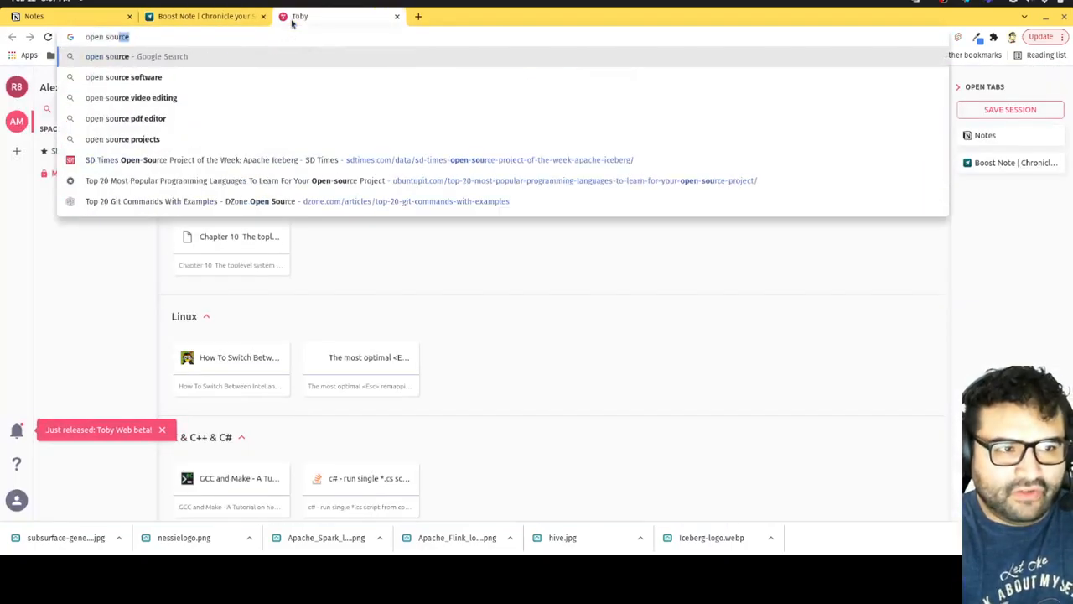
text(e notion)
key(Return)
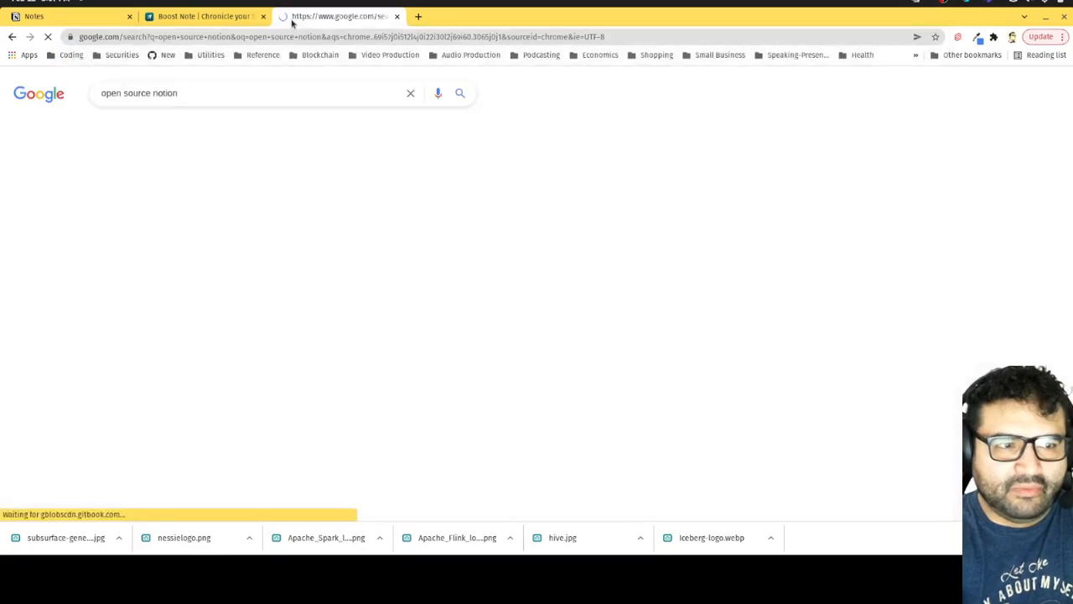
key(ctrl+shift+Tab)
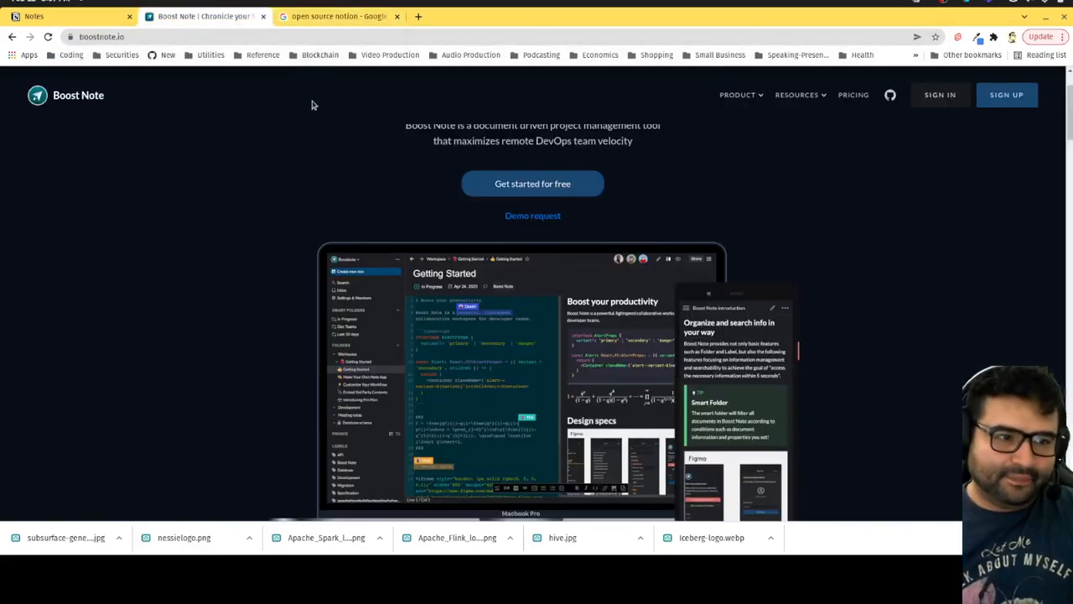
click(319, 20)
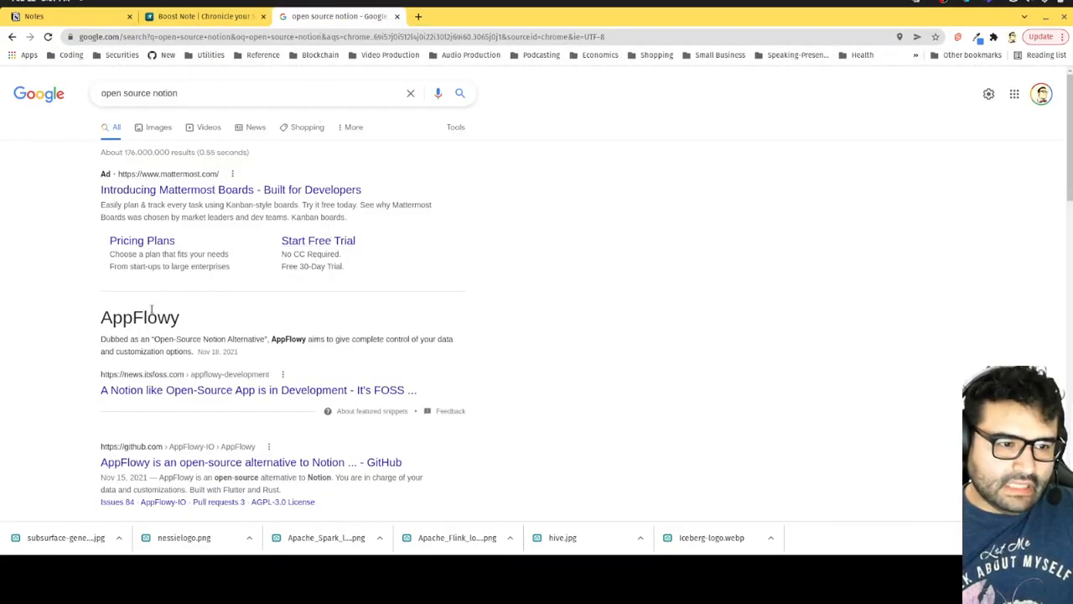
click(187, 392)
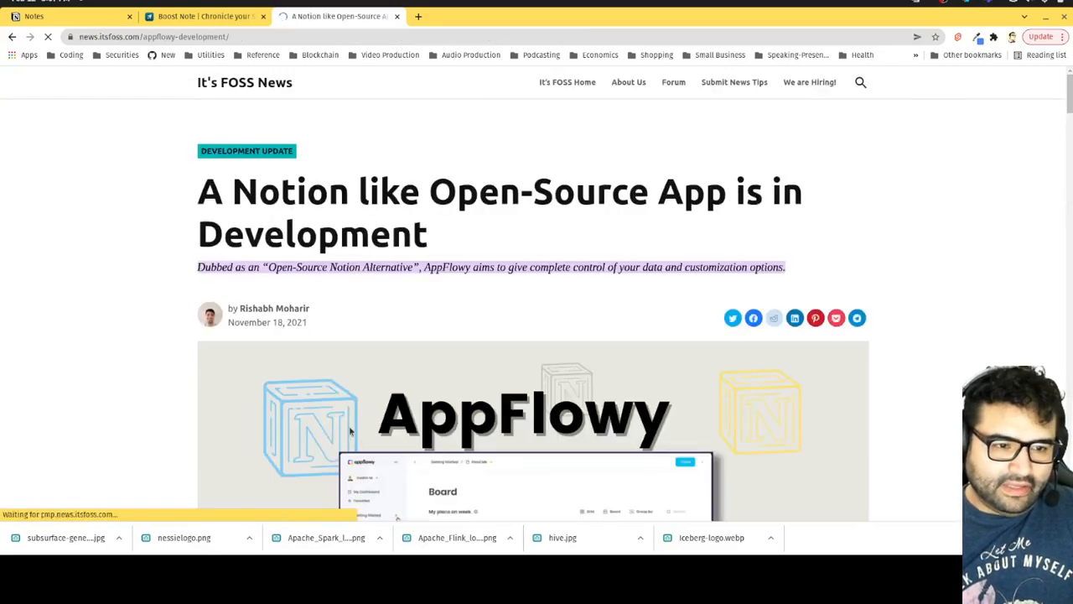
- Look through the It's FOSS article on AppFlowy, including its app screenshots and description, and return to its headline
scroll(697, 413, down, 3)
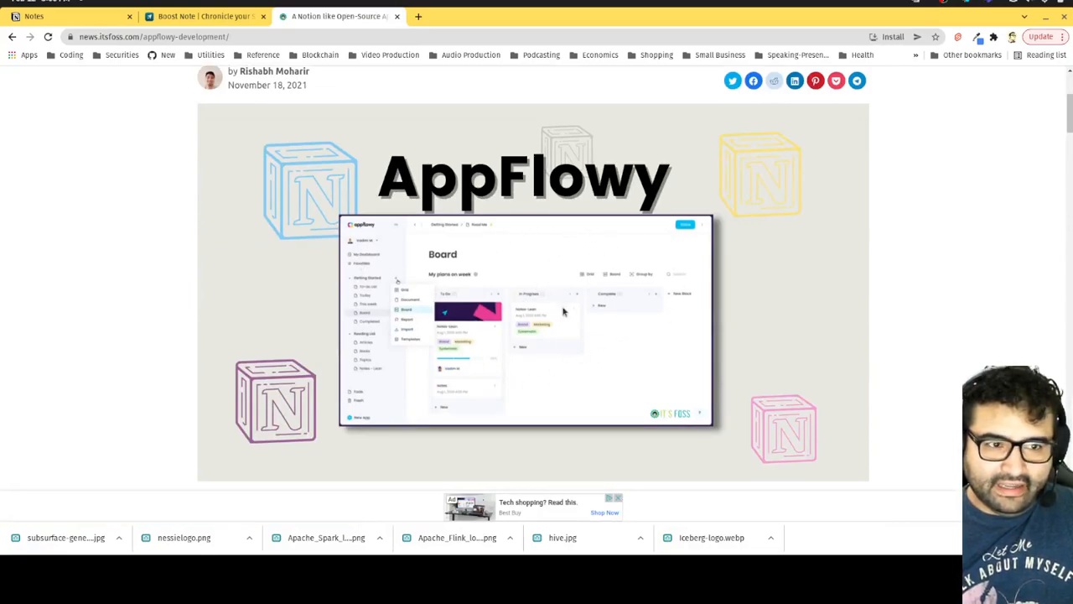
scroll(596, 335, down, 10)
scroll(596, 336, down, 10)
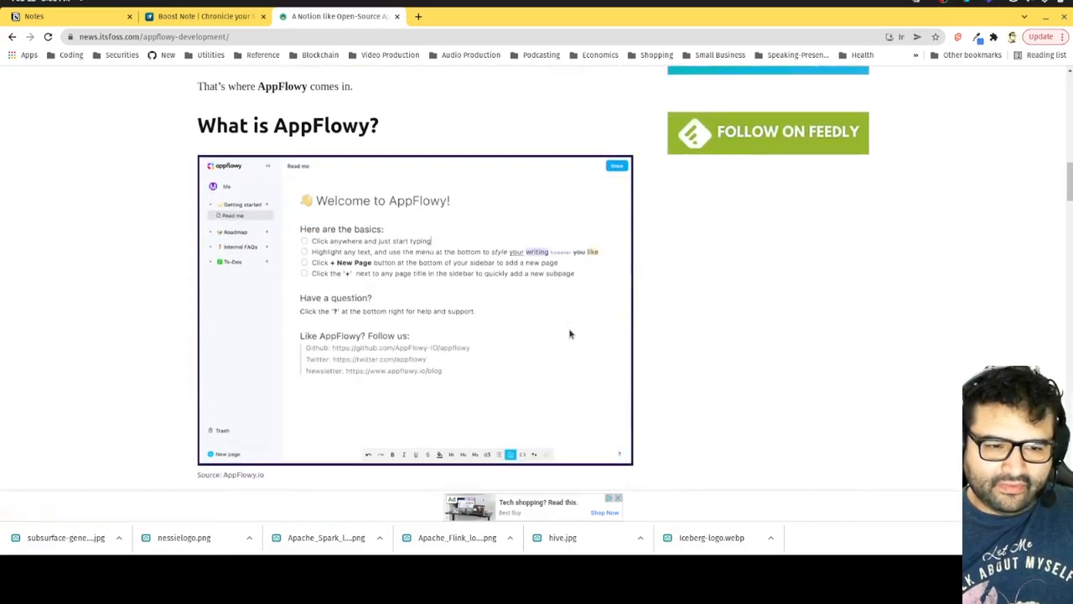
scroll(575, 329, down, 5)
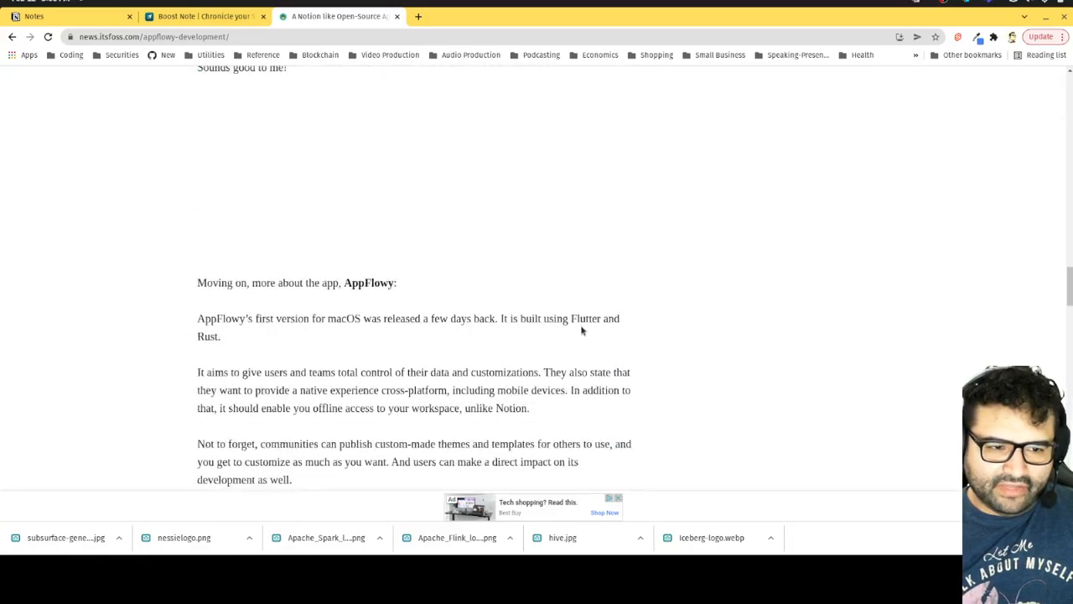
scroll(599, 329, up, 15)
scroll(599, 329, up, 6)
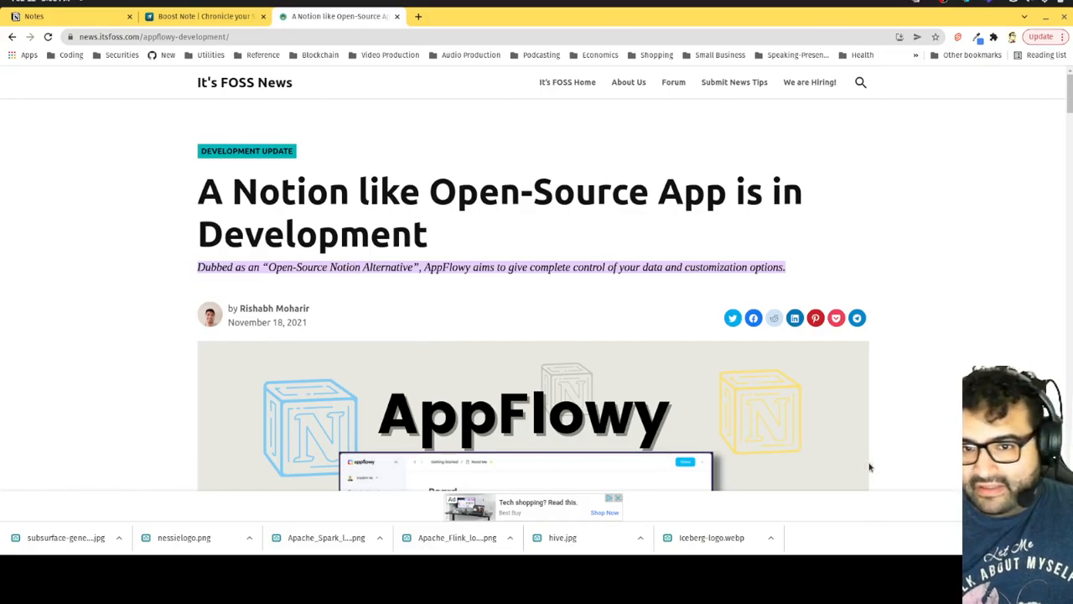
scroll(877, 466, down, 1)
scroll(877, 466, up, 1)
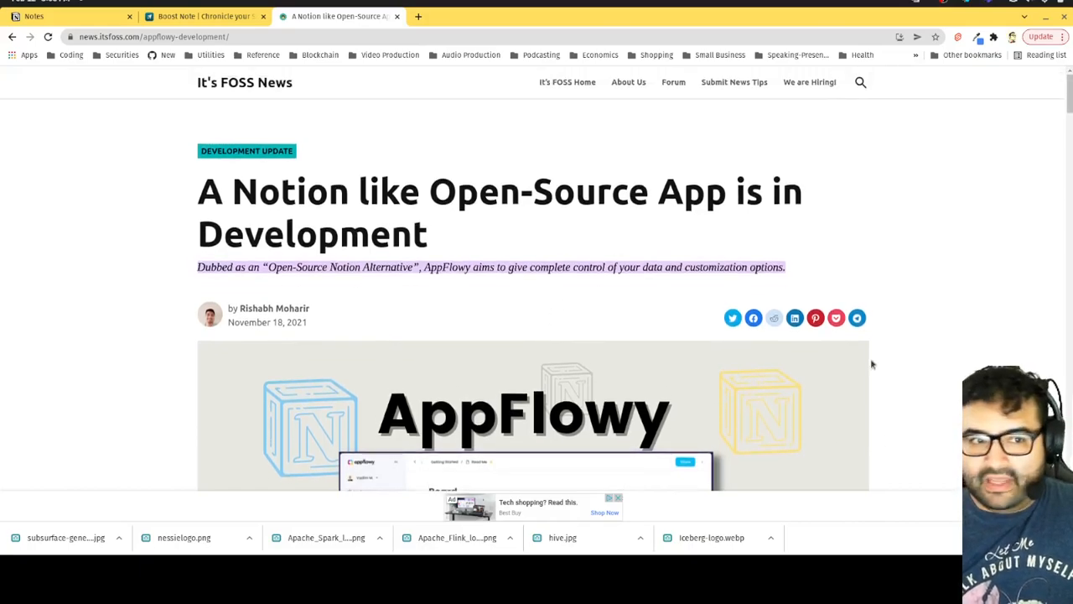
- Open the It's FOSS News hiring page and read down to its instructions on how to apply
click(809, 86)
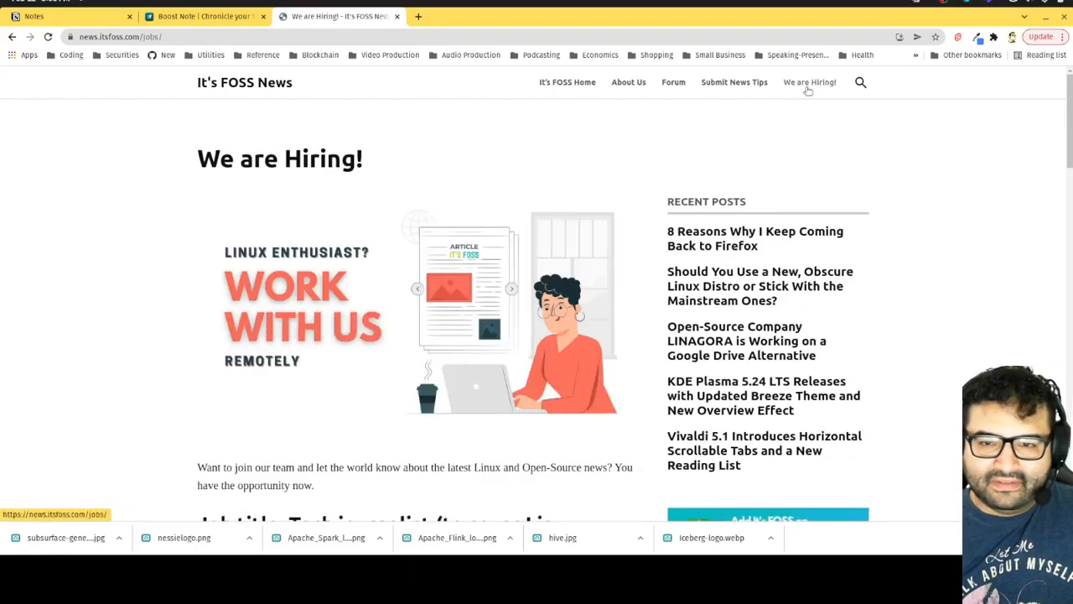
scroll(559, 202, down, 4)
scroll(559, 201, down, 10)
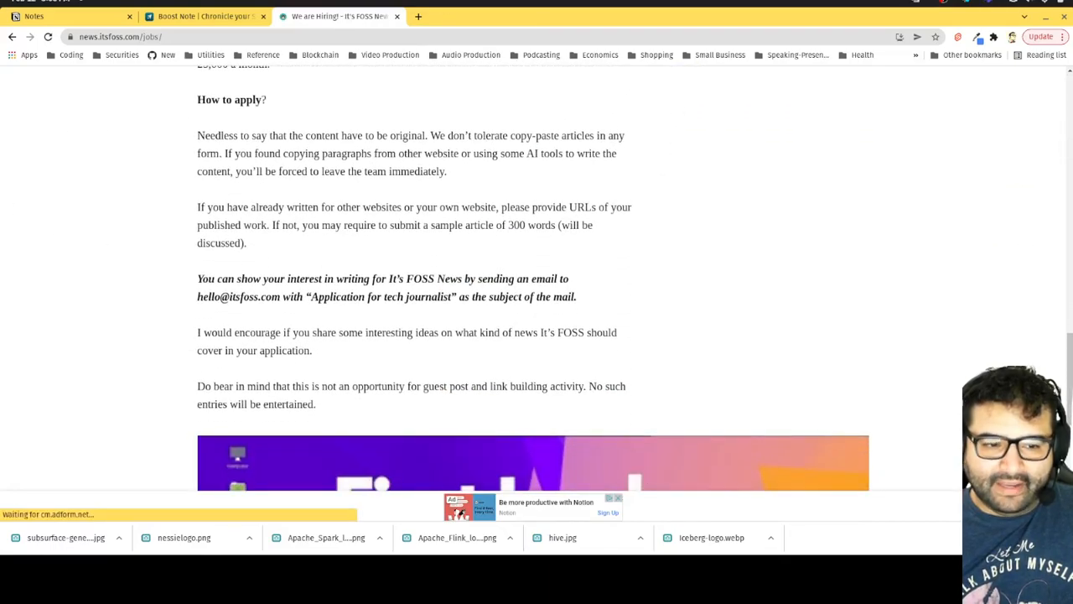
- Search the web for "open source airtable" in the same tab and open the nocodb/nocodb repository on GitHub
click(379, 39)
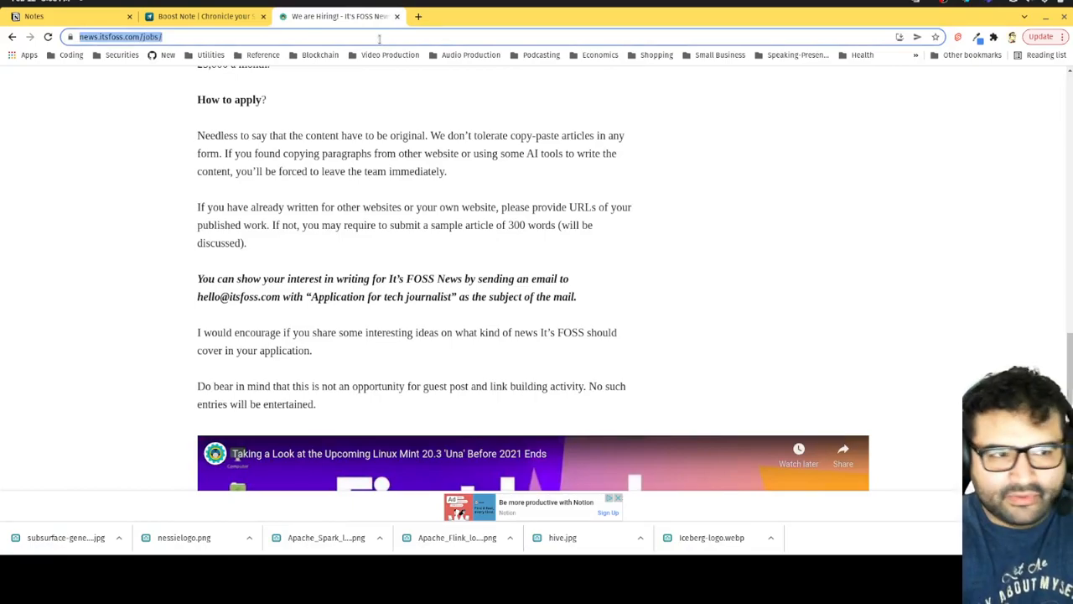
key(BackSpace)
text(open so)
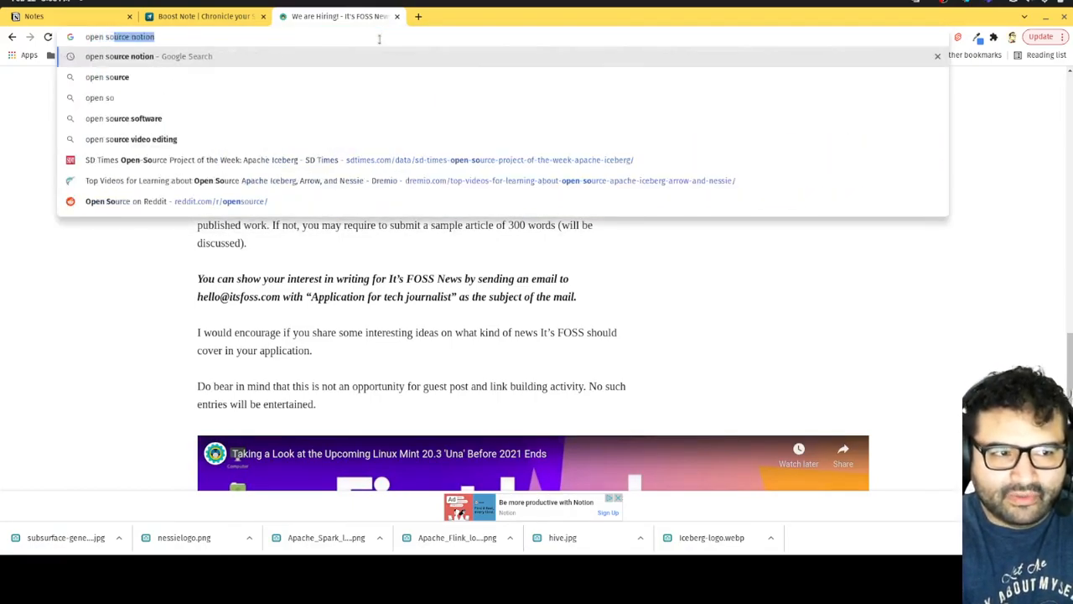
text(urce airtabl)
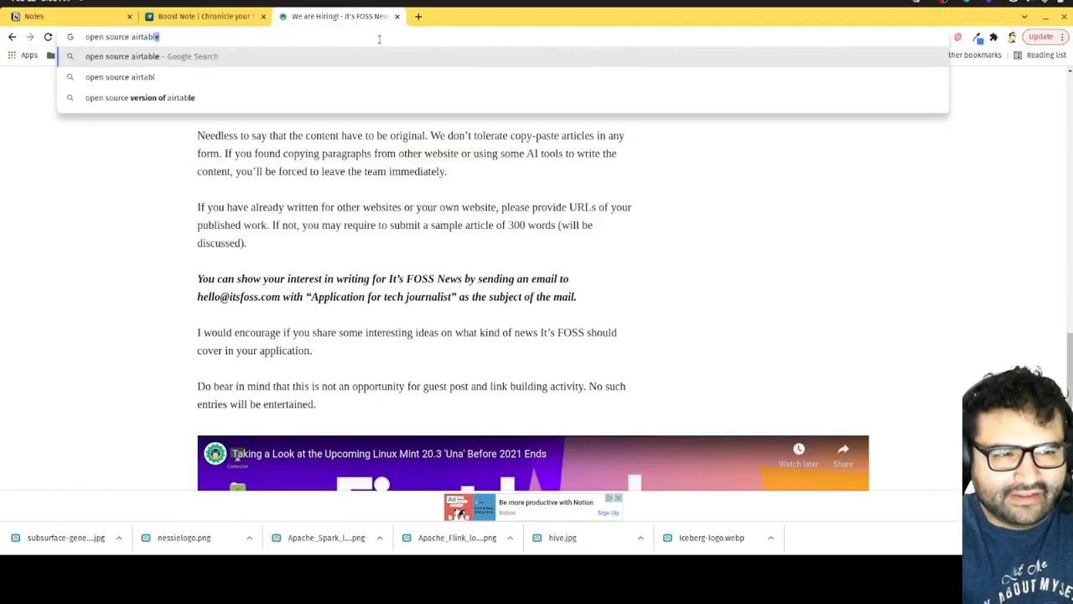
text(e)
key(Return)
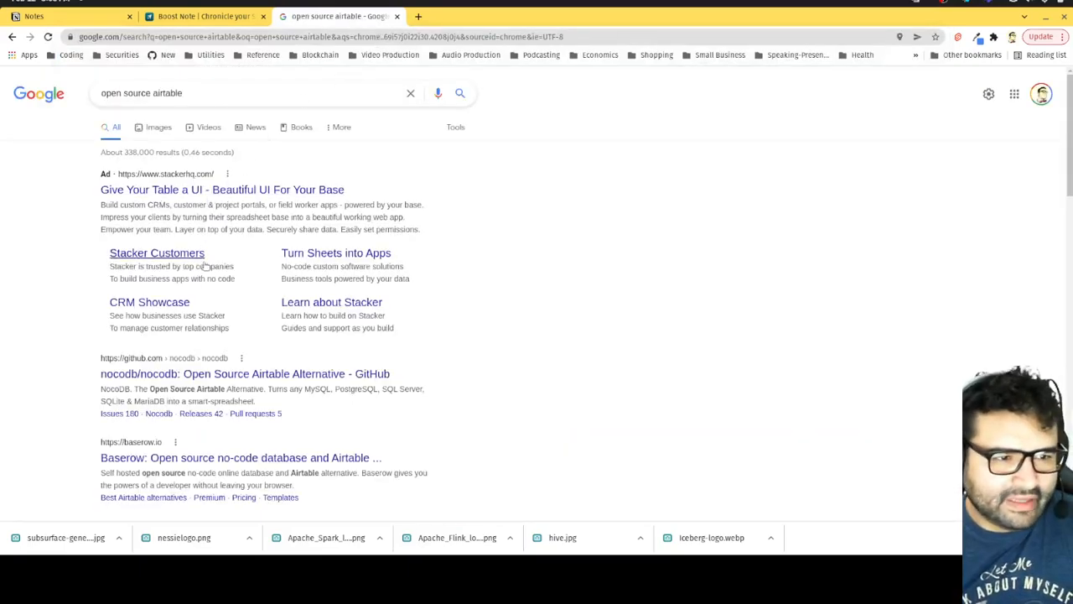
click(207, 377)
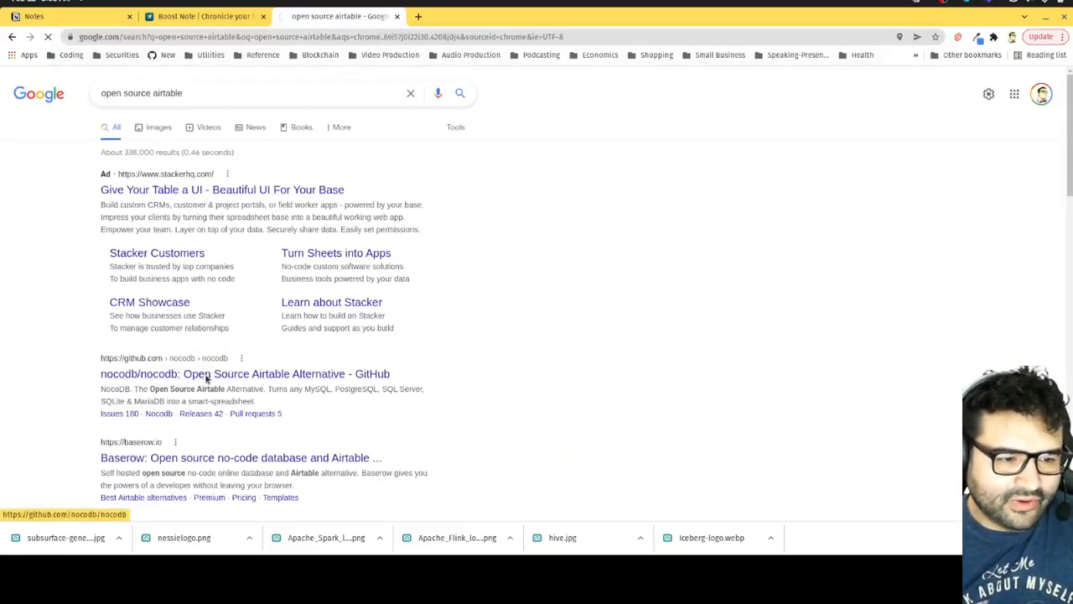
- Examine the NocoDB README, from the product screenshot to the Quick try section with its Heroku, Docker and Npm setup options
scroll(419, 373, down, 5)
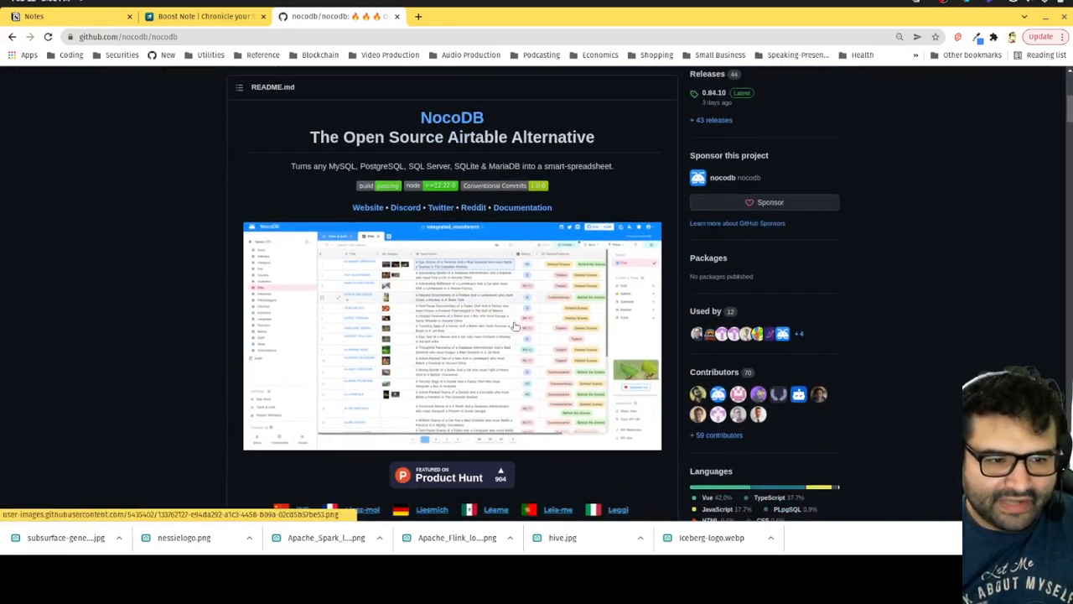
scroll(333, 246, down, 1)
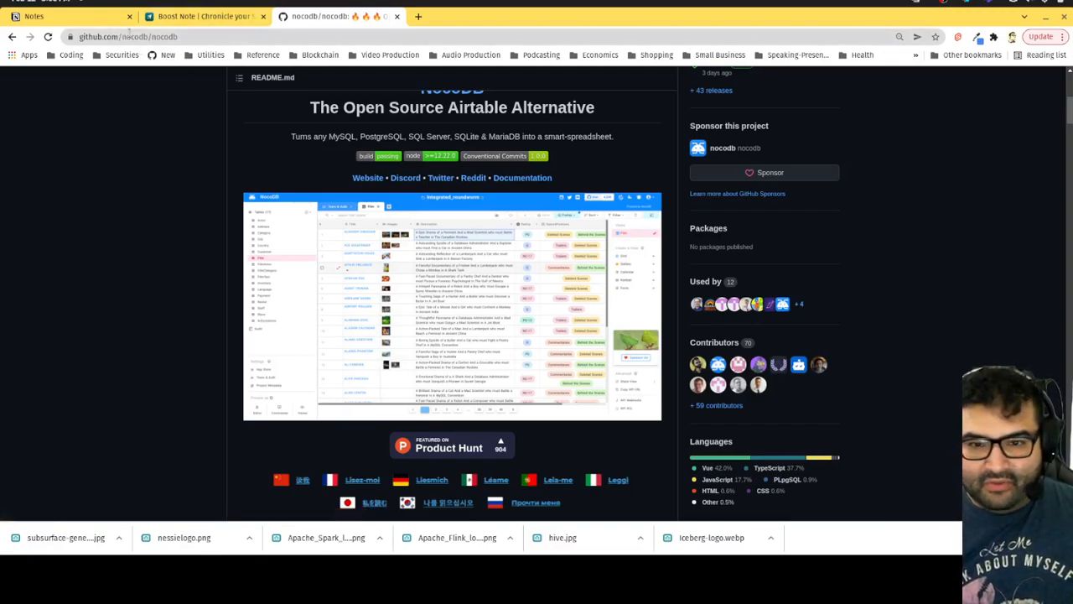
scroll(659, 384, down, 7)
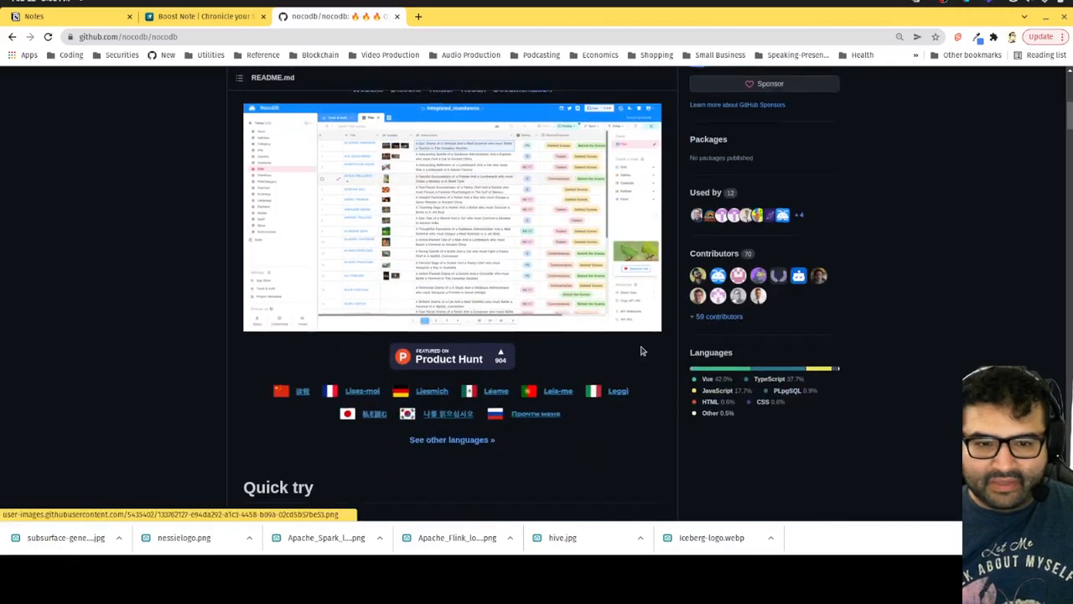
scroll(621, 323, up, 5)
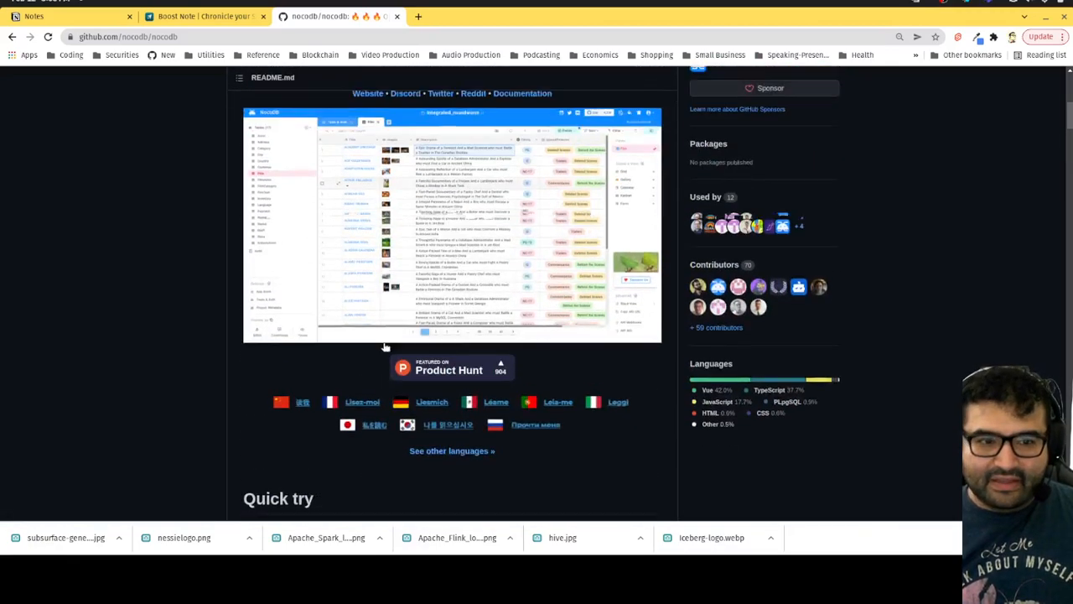
scroll(328, 338, down, 4)
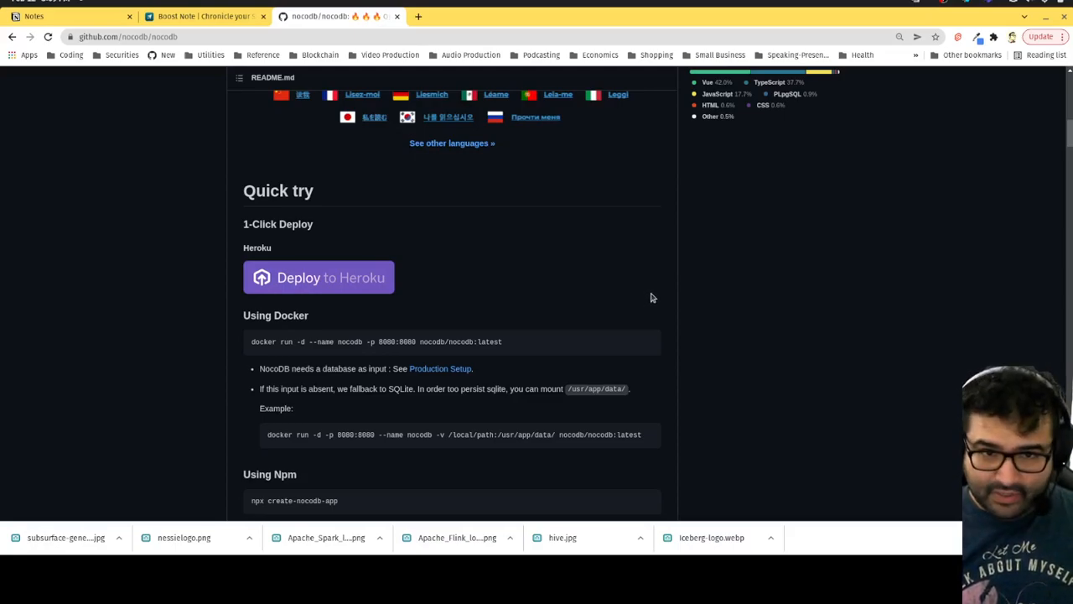
- Go to the devnursery.com website in the tab showing the NocoDB repository
click(398, 37)
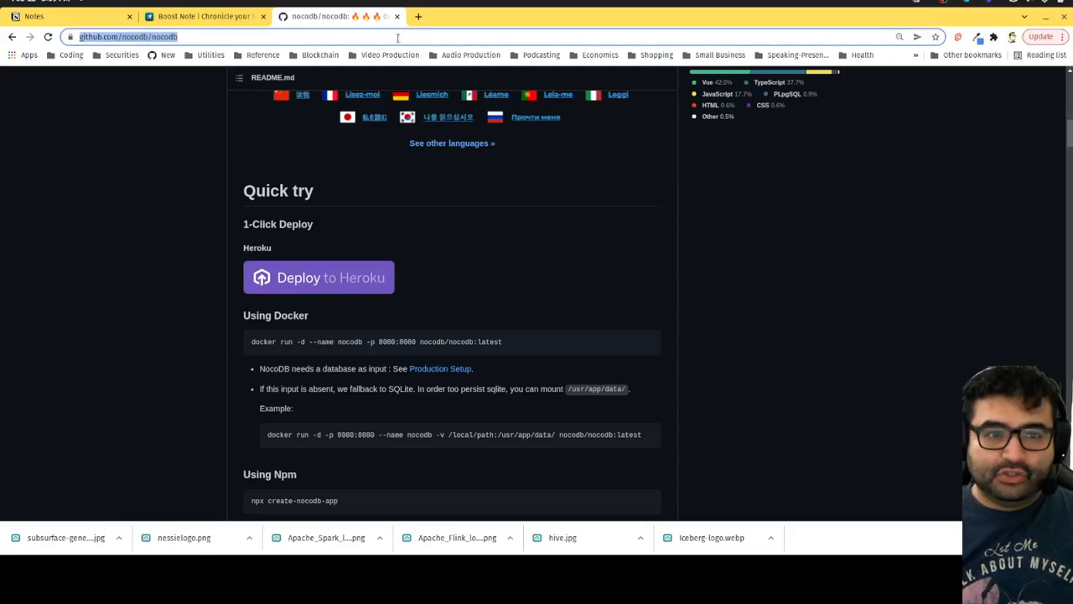
text(devnursery)
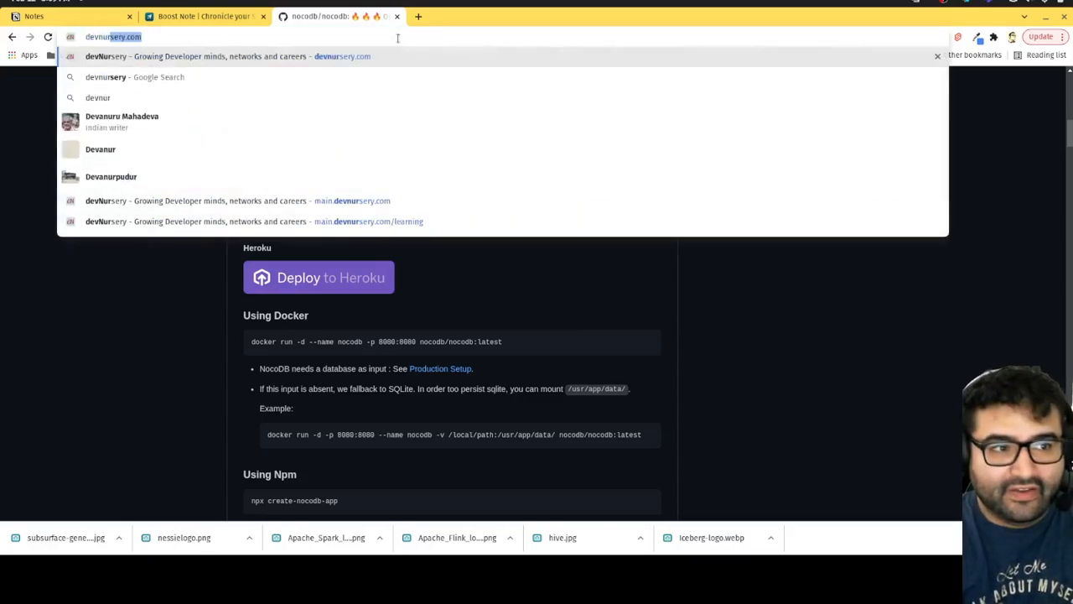
text(.com)
key(Return)
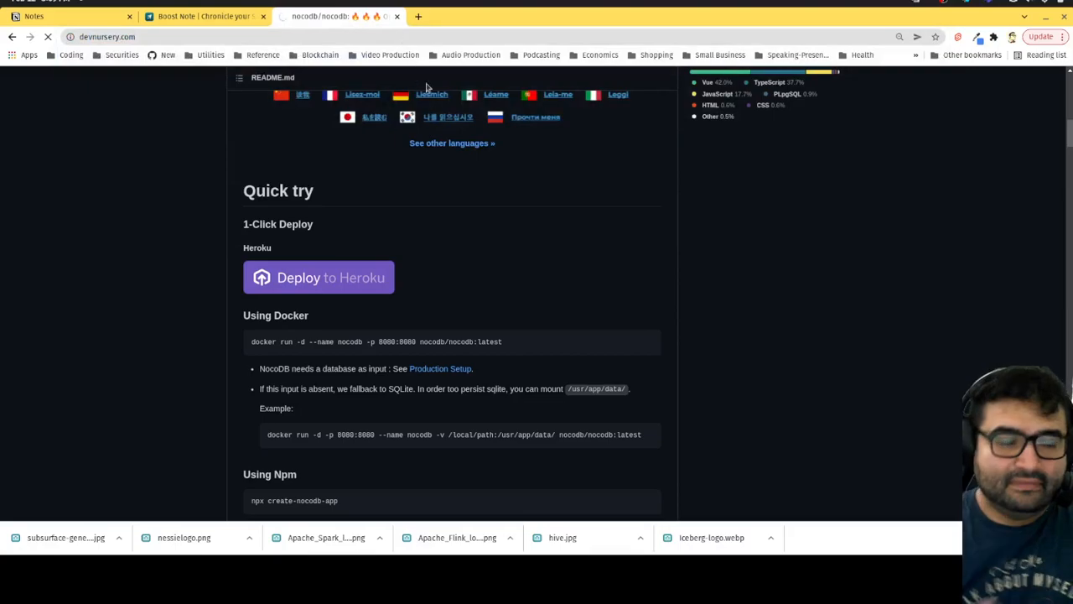